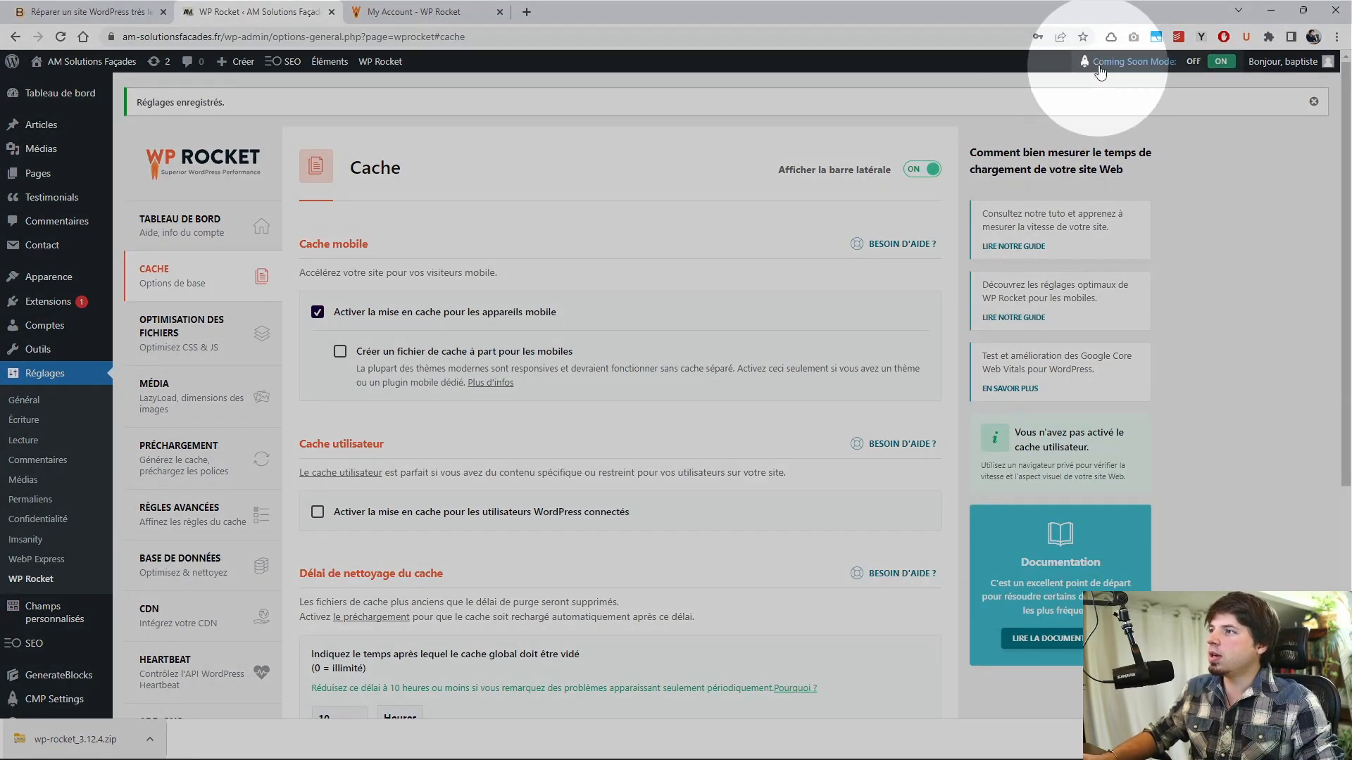
mouse_move(1169, 67)
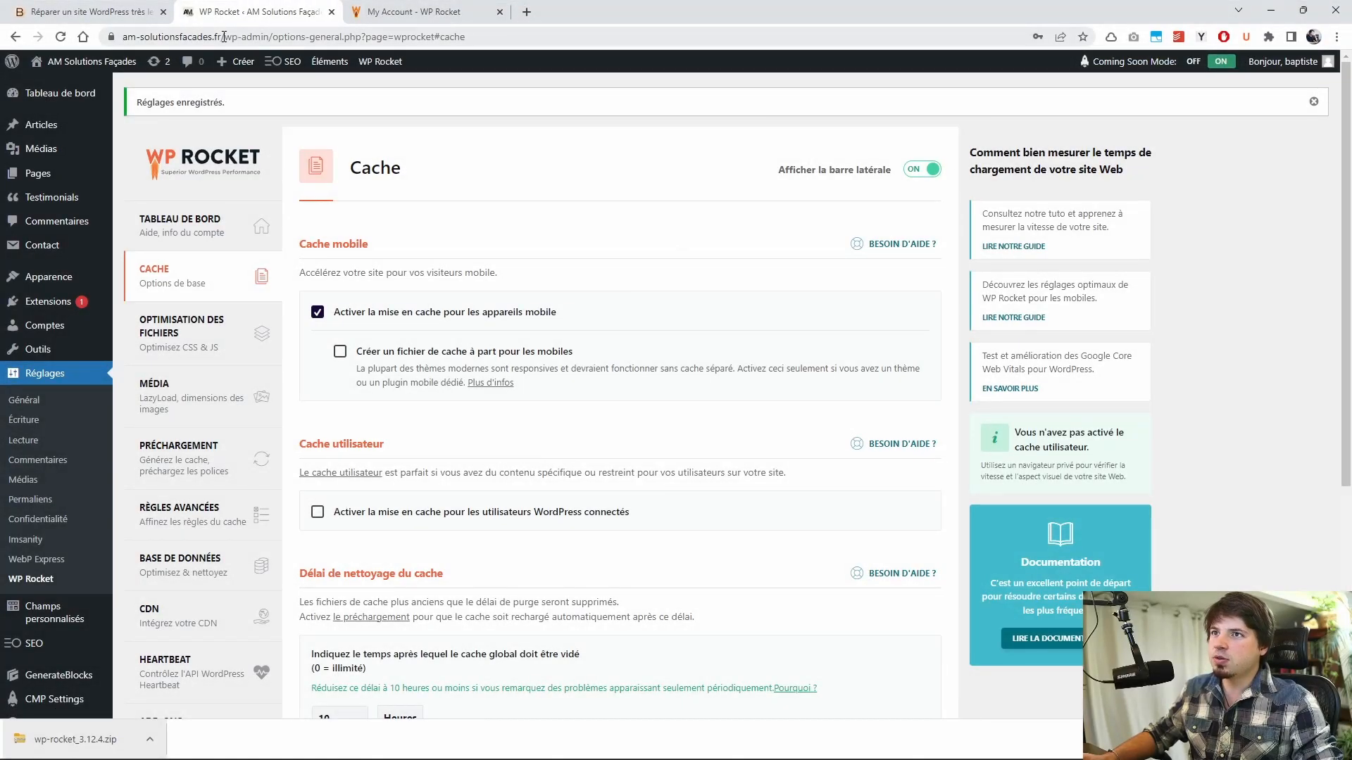
drag(225, 36, 61, 45)
key(ctrl+c)
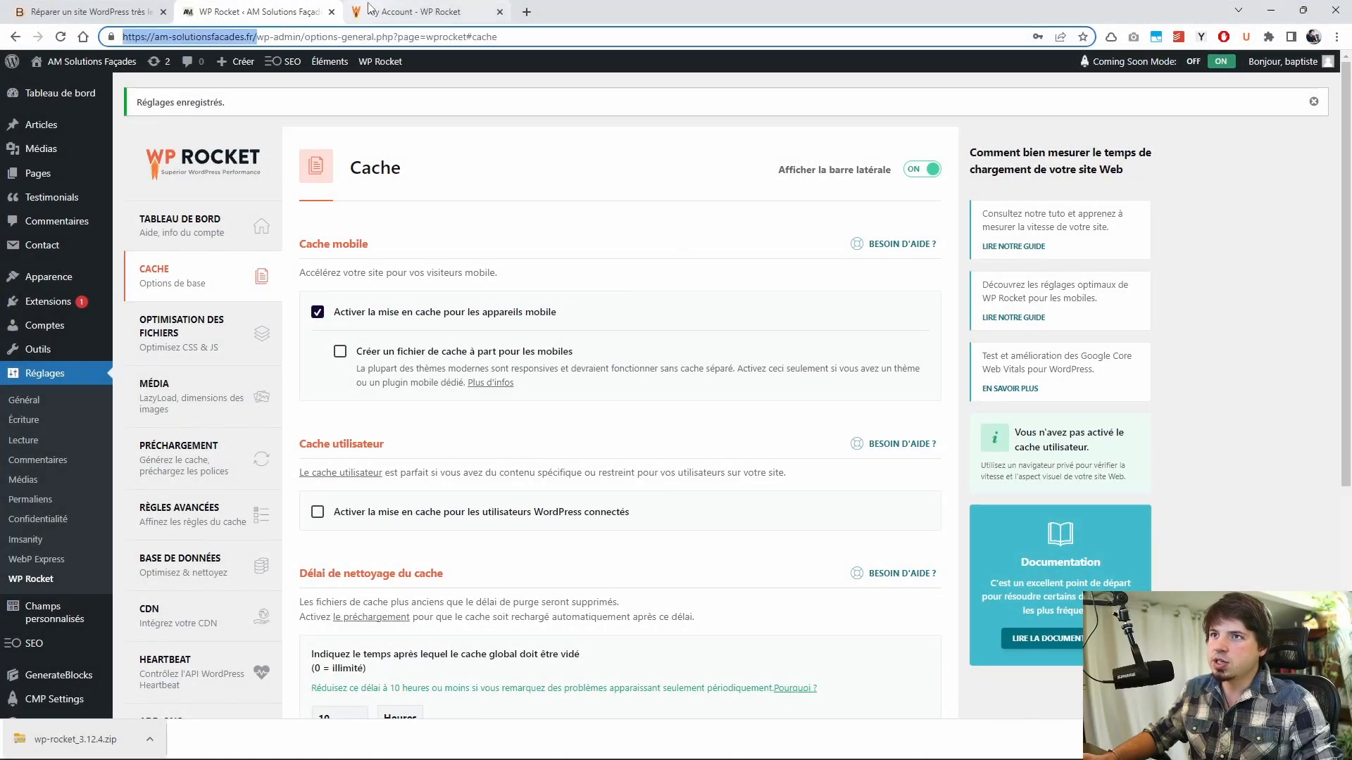
key(ctrl+shift+n)
key(ctrl+v)
key(Return)
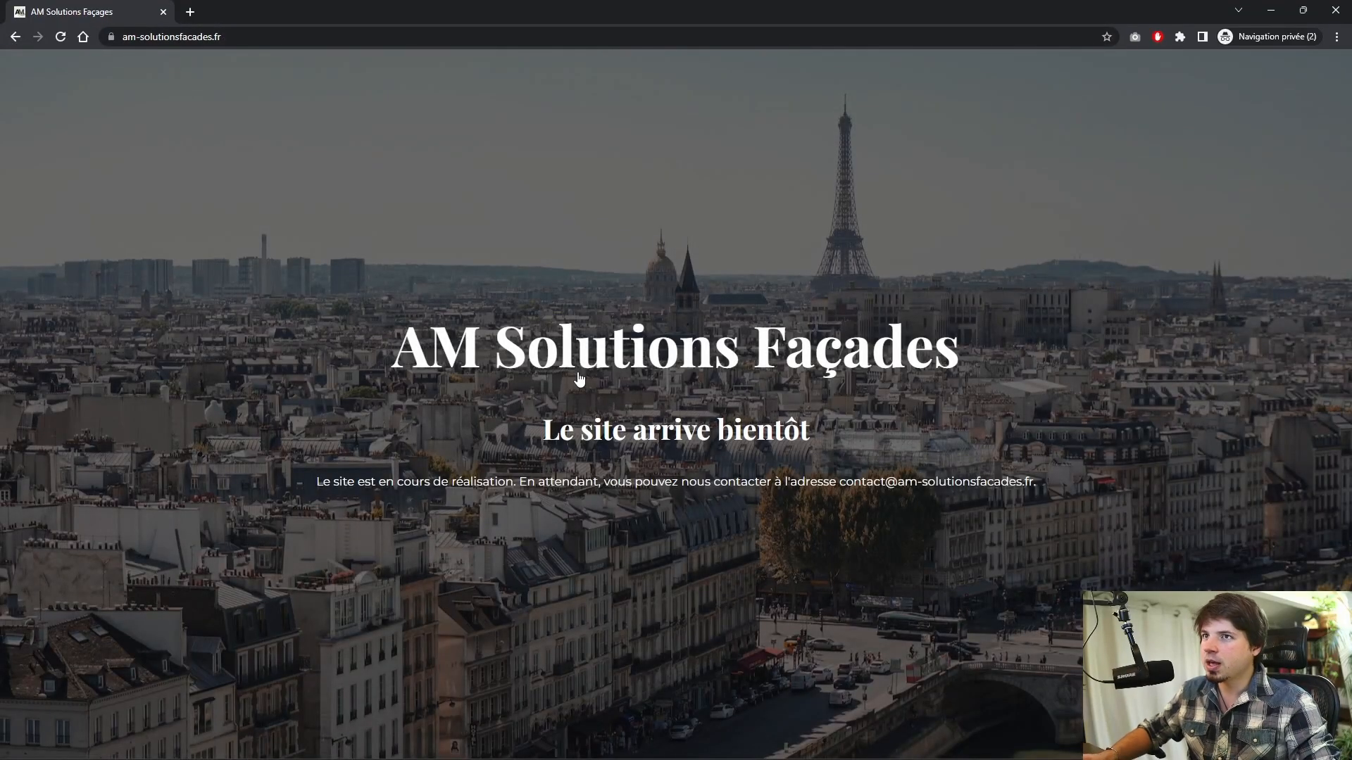
key(ctrl)
key(ctrl)
click(871, 545)
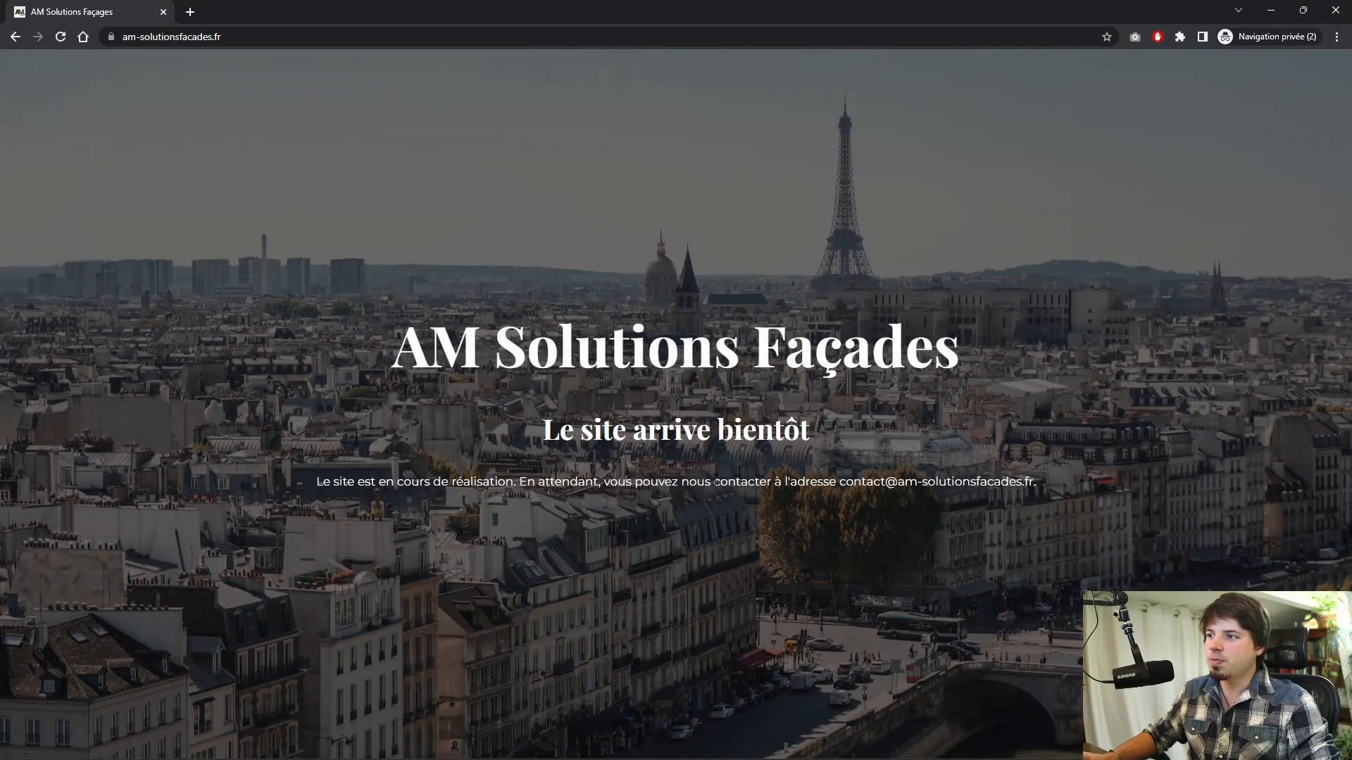
Step: Return to the WordPress admin and turn Coming Soon Mode off
click(1268, 9)
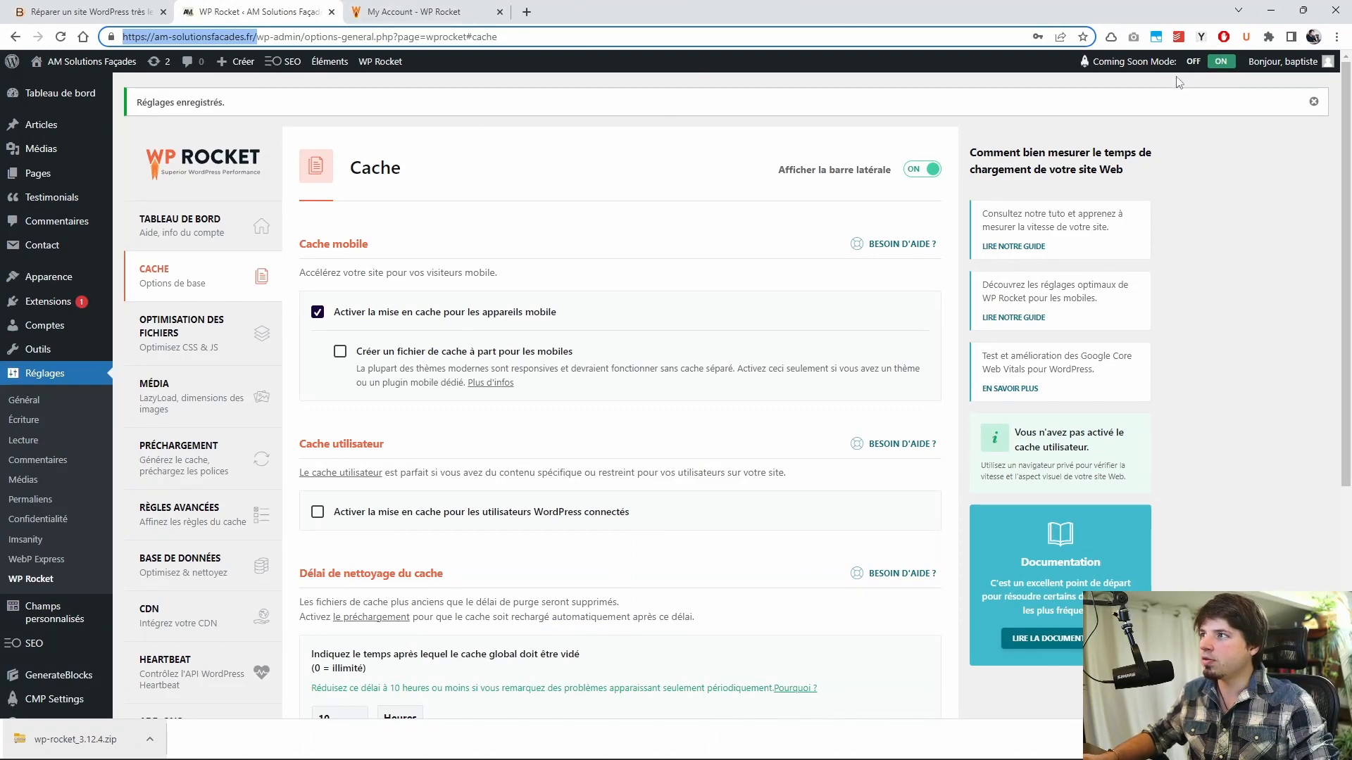
mouse_move(1204, 65)
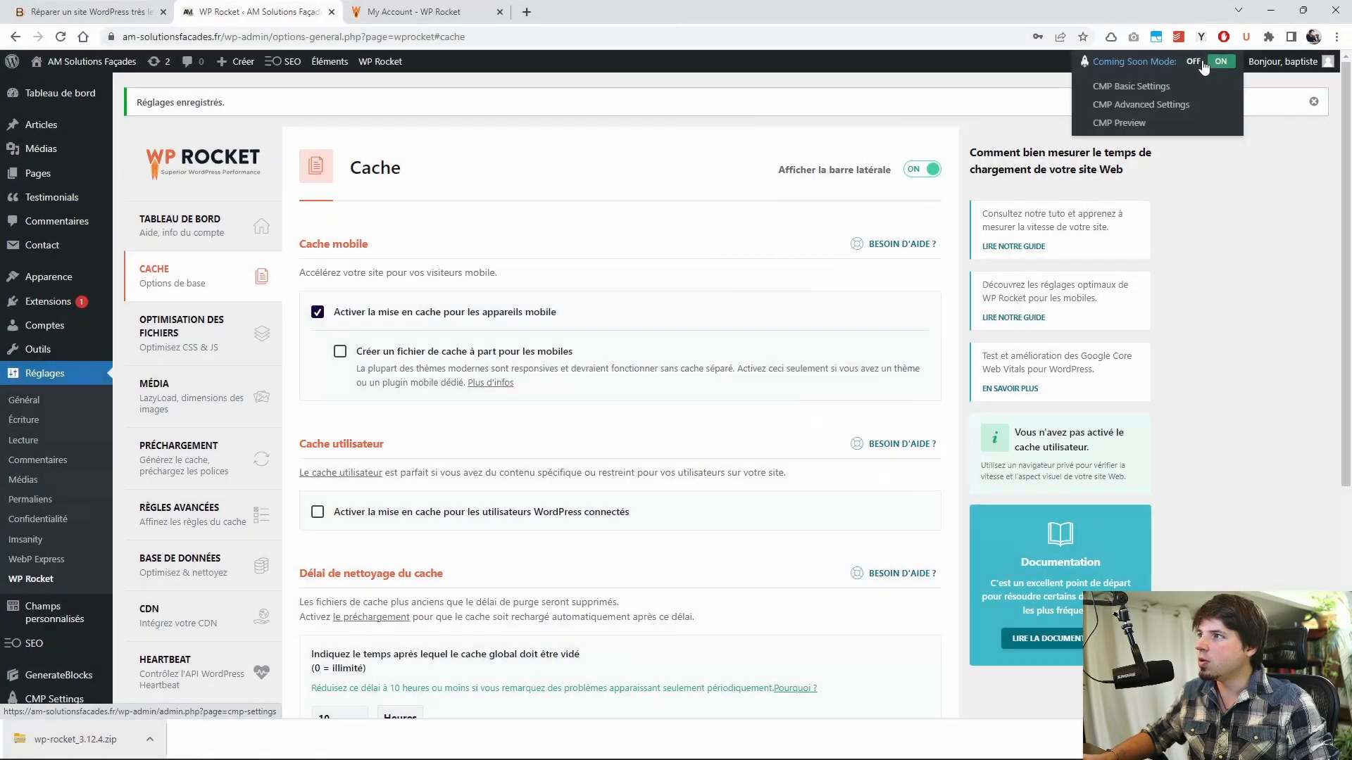
click(1204, 66)
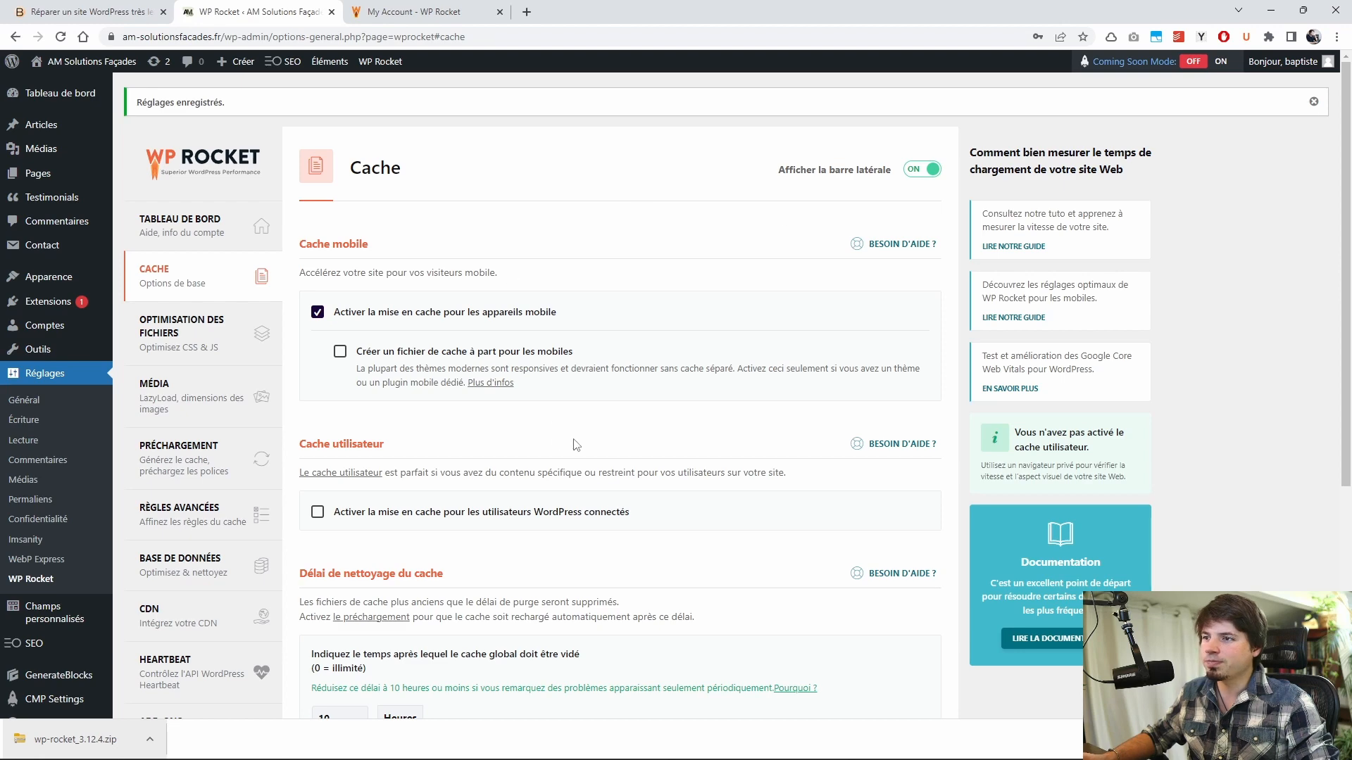
Step: Reload the home page in the private window and look through it down to the footer
click(235, 754)
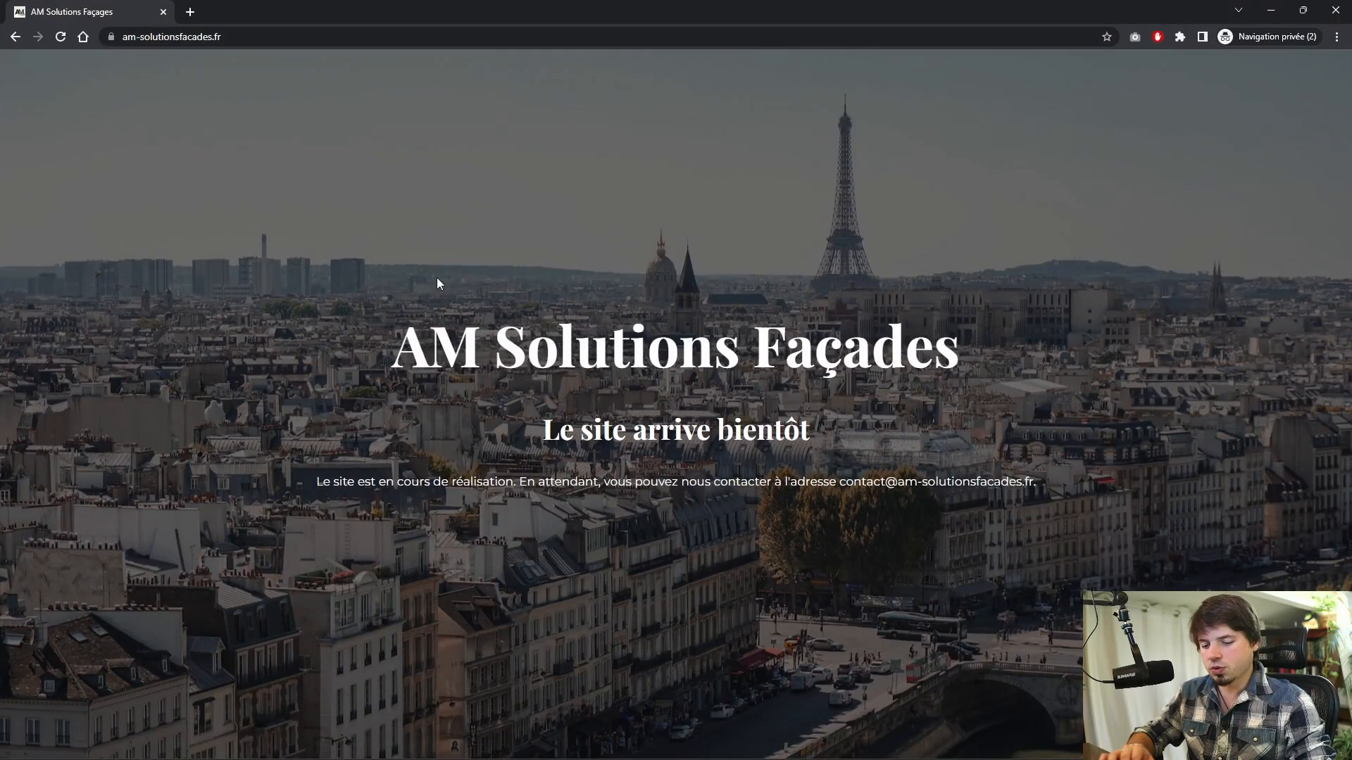
key(F5)
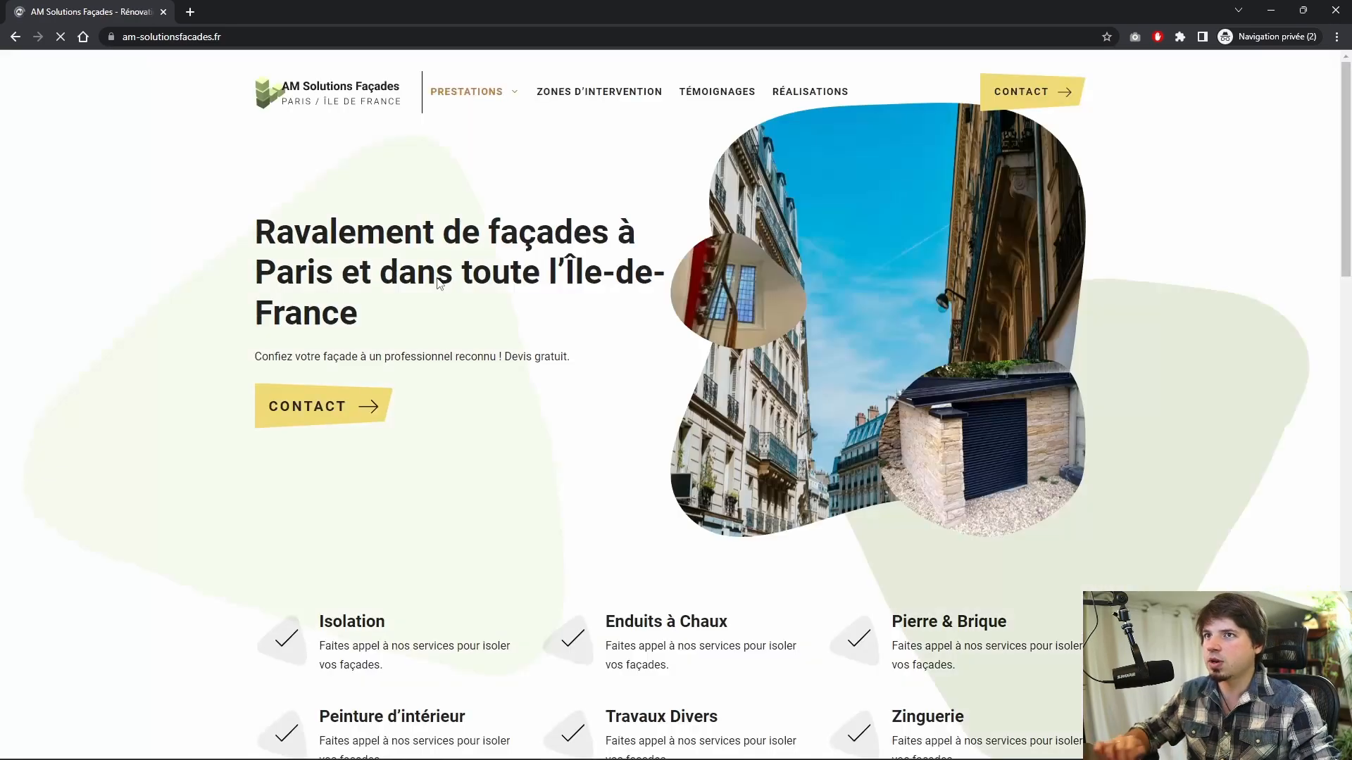
scroll(285, 262, down, 20)
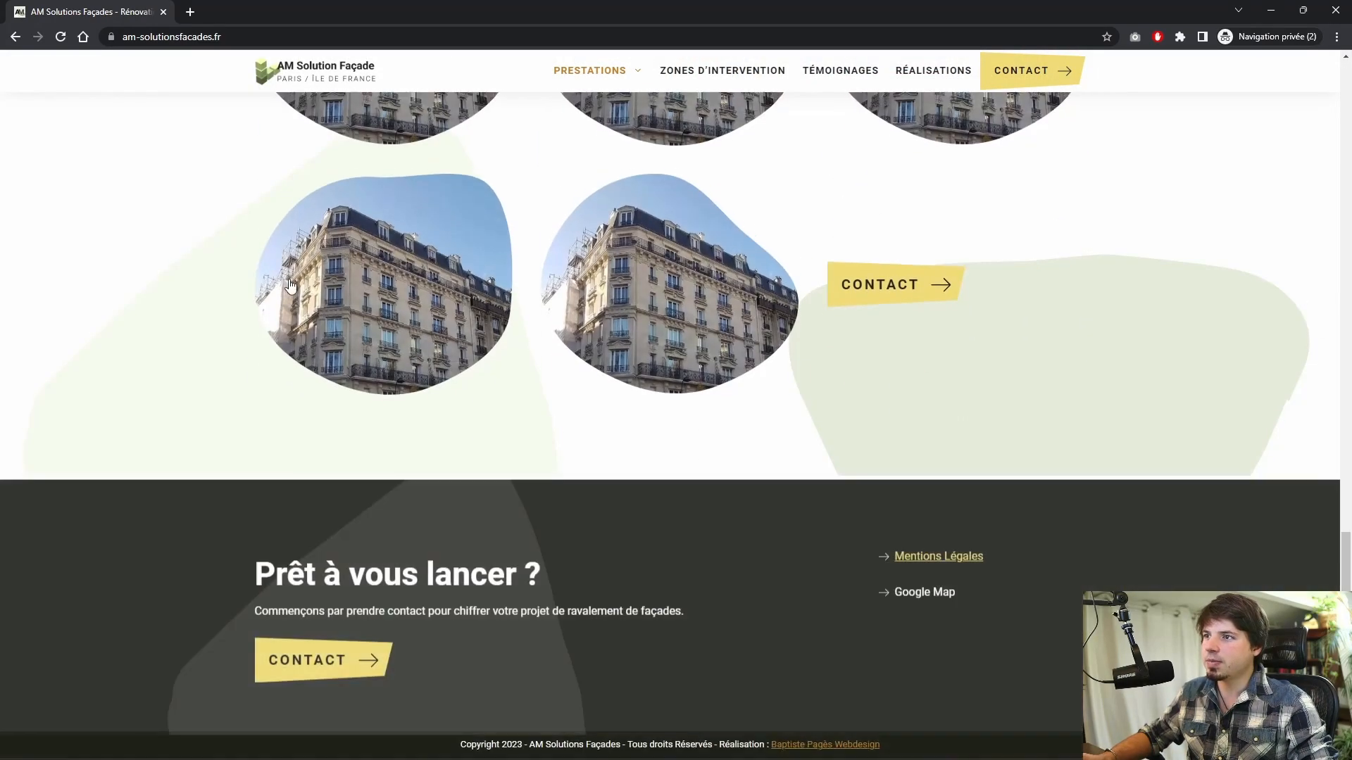
scroll(394, 337, up, 20)
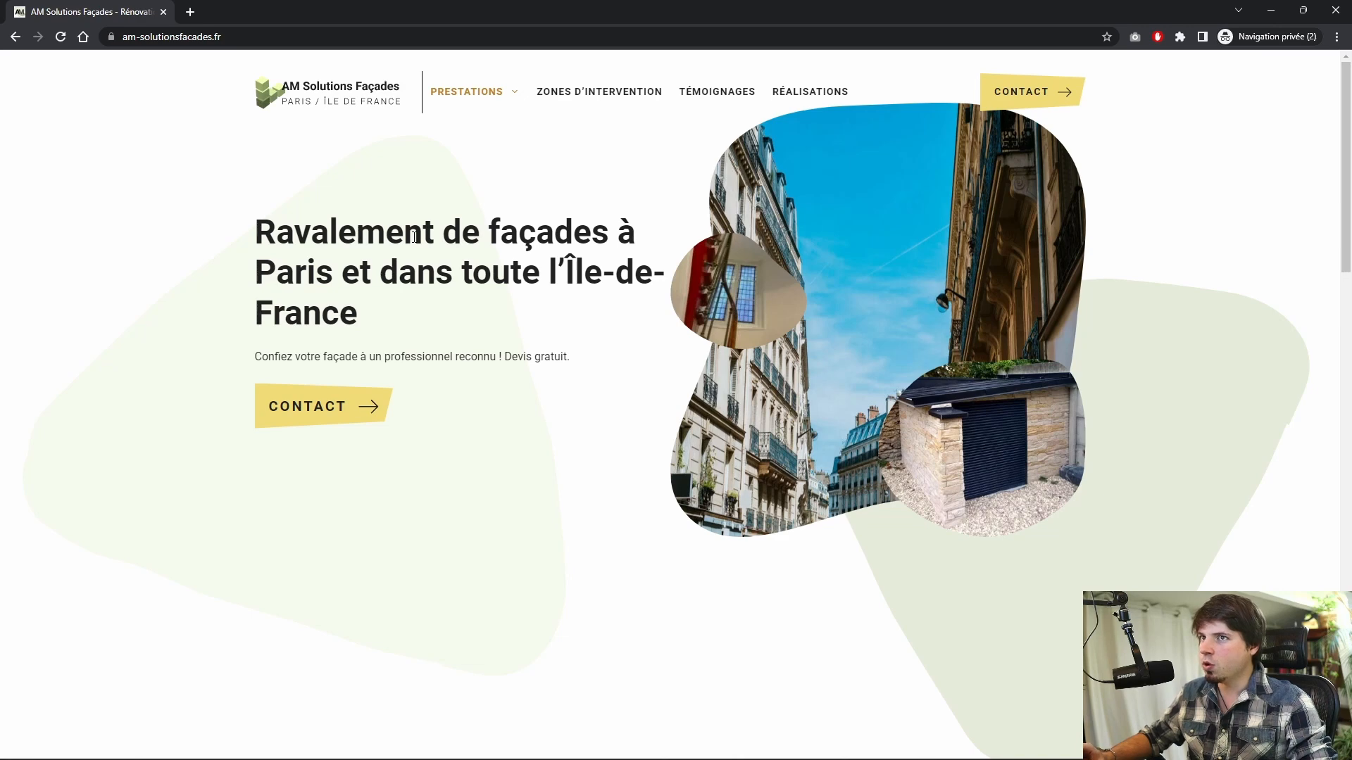
key(alt+Tab)
key(alt+Tab)
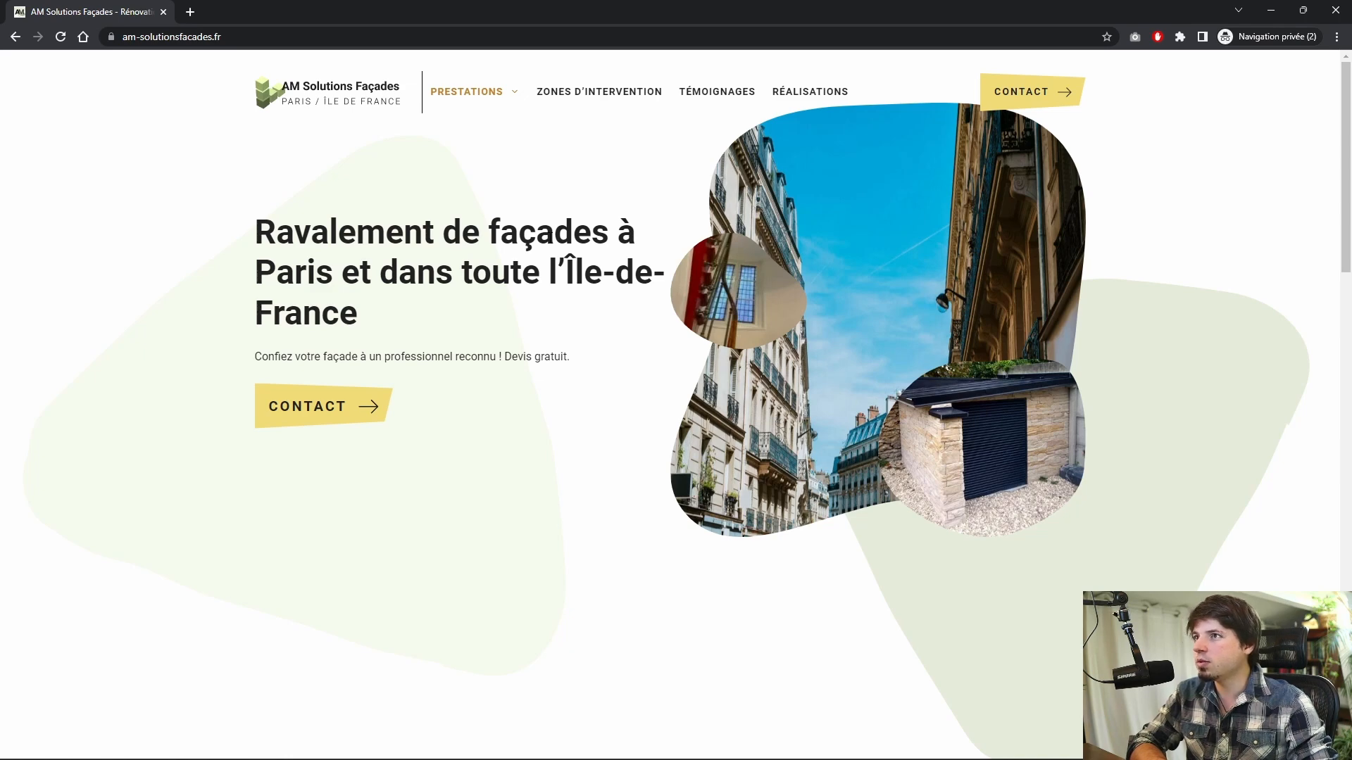
key(alt+Tab)
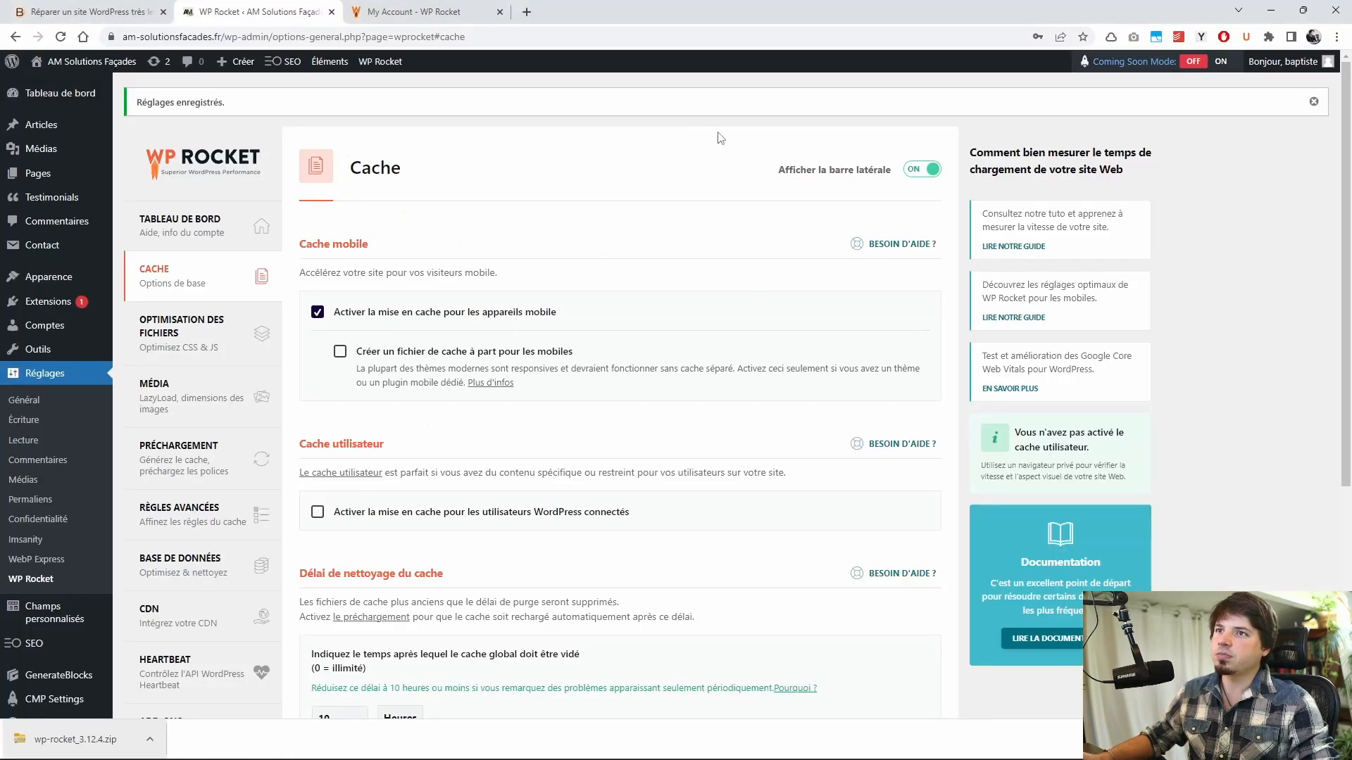
key(alt+Tab)
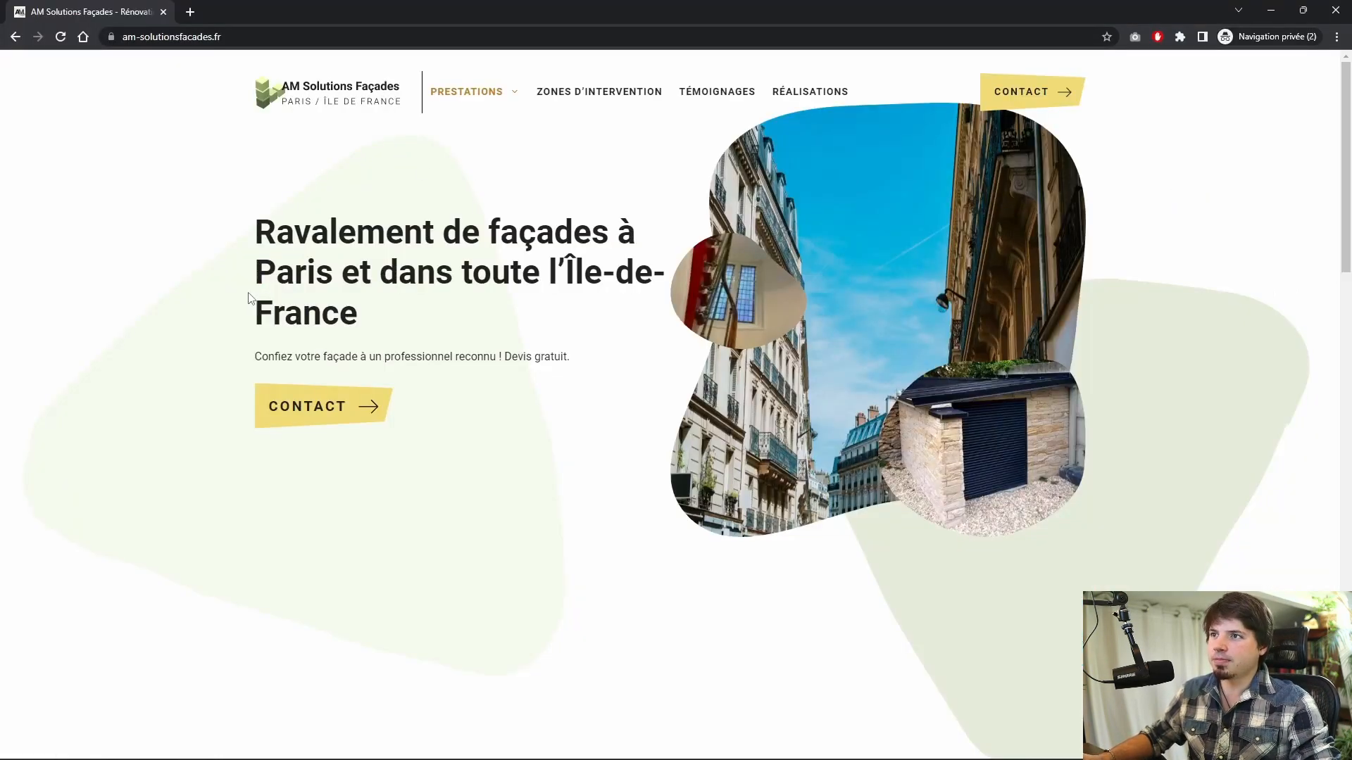
Step: Inspect the home page and run a Lighthouse page-load analysis in Navigation mode for Mobile, covering Performance
right_click(474, 311)
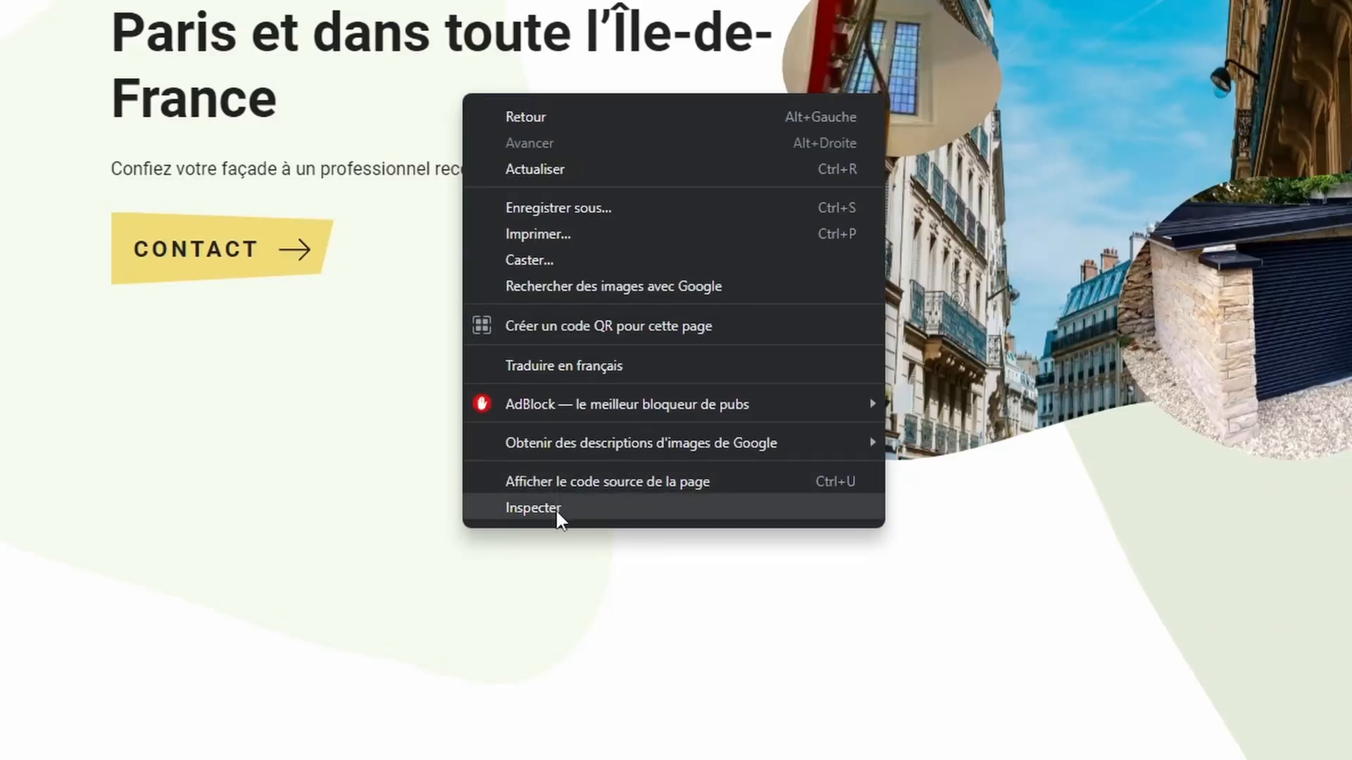
click(556, 508)
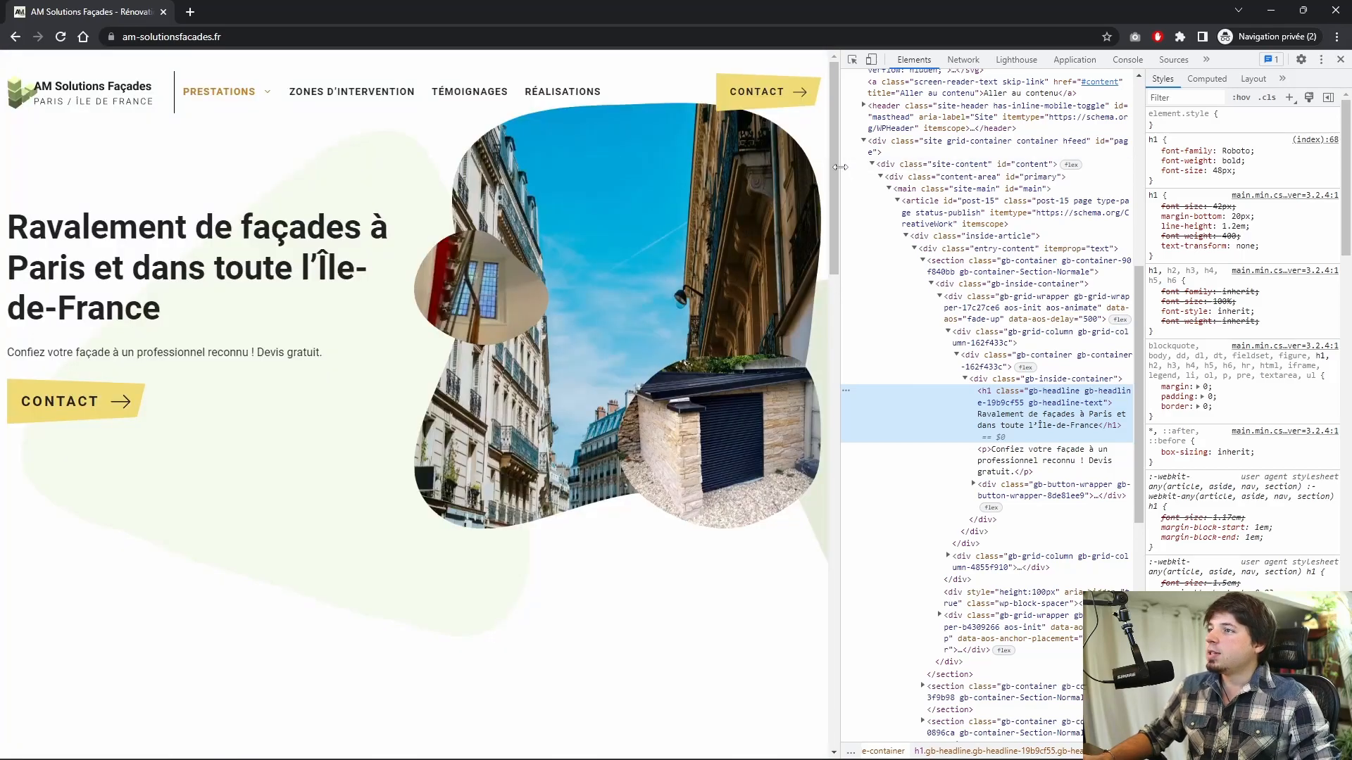
drag(841, 171, 939, 178)
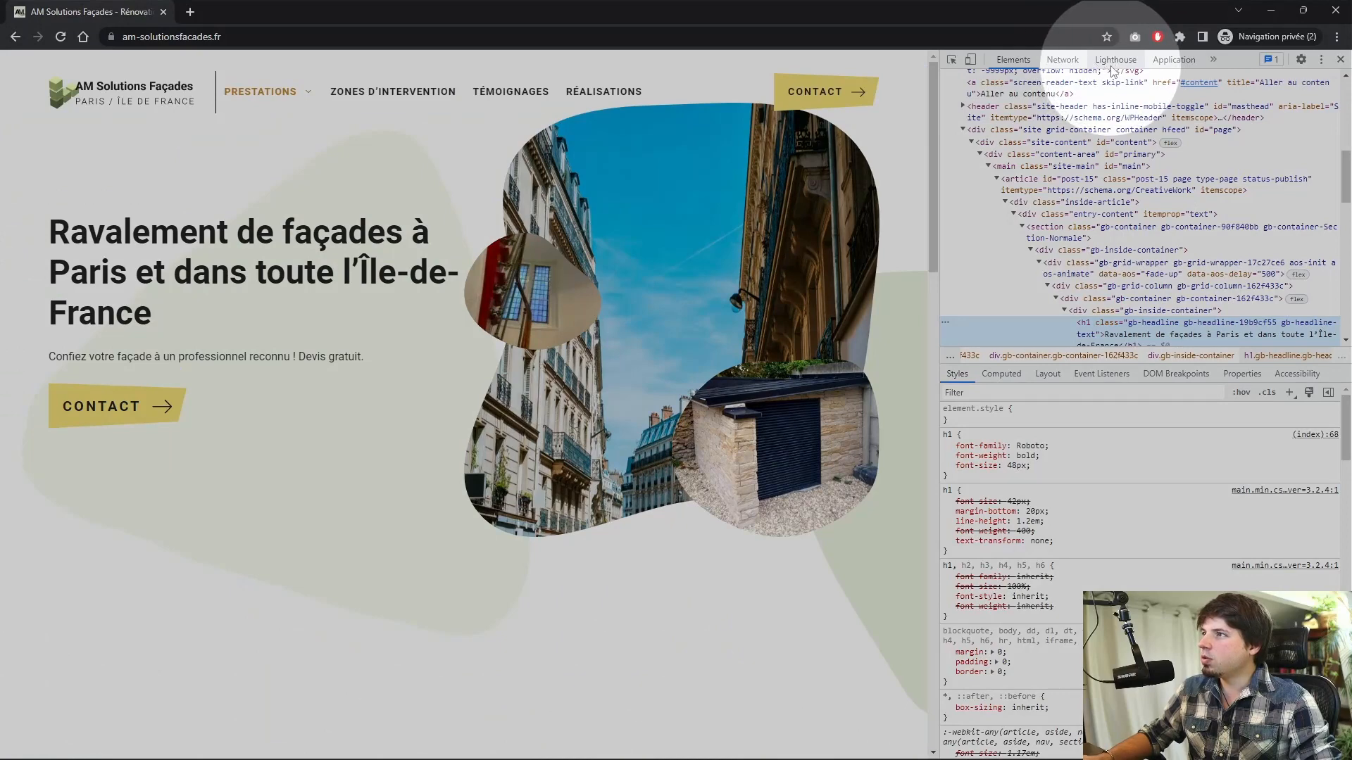
click(1114, 65)
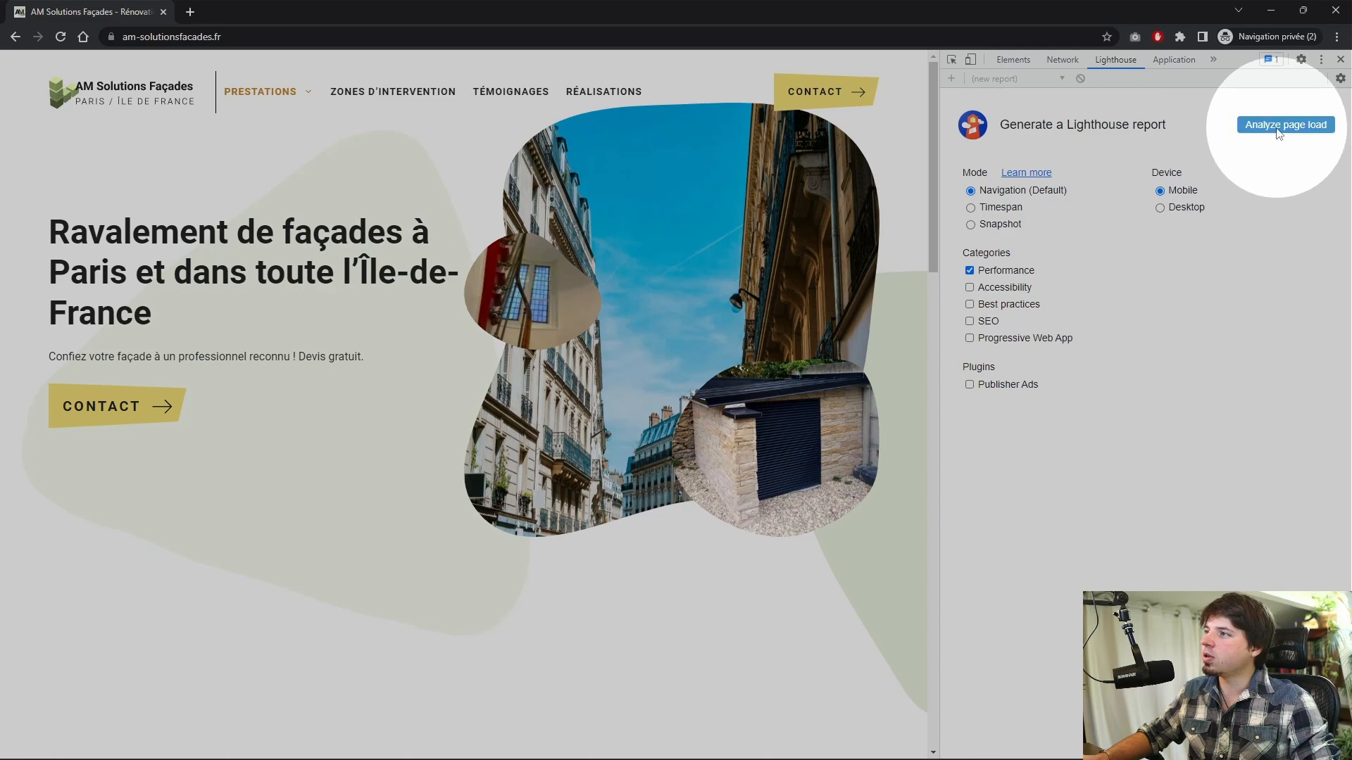
click(1285, 126)
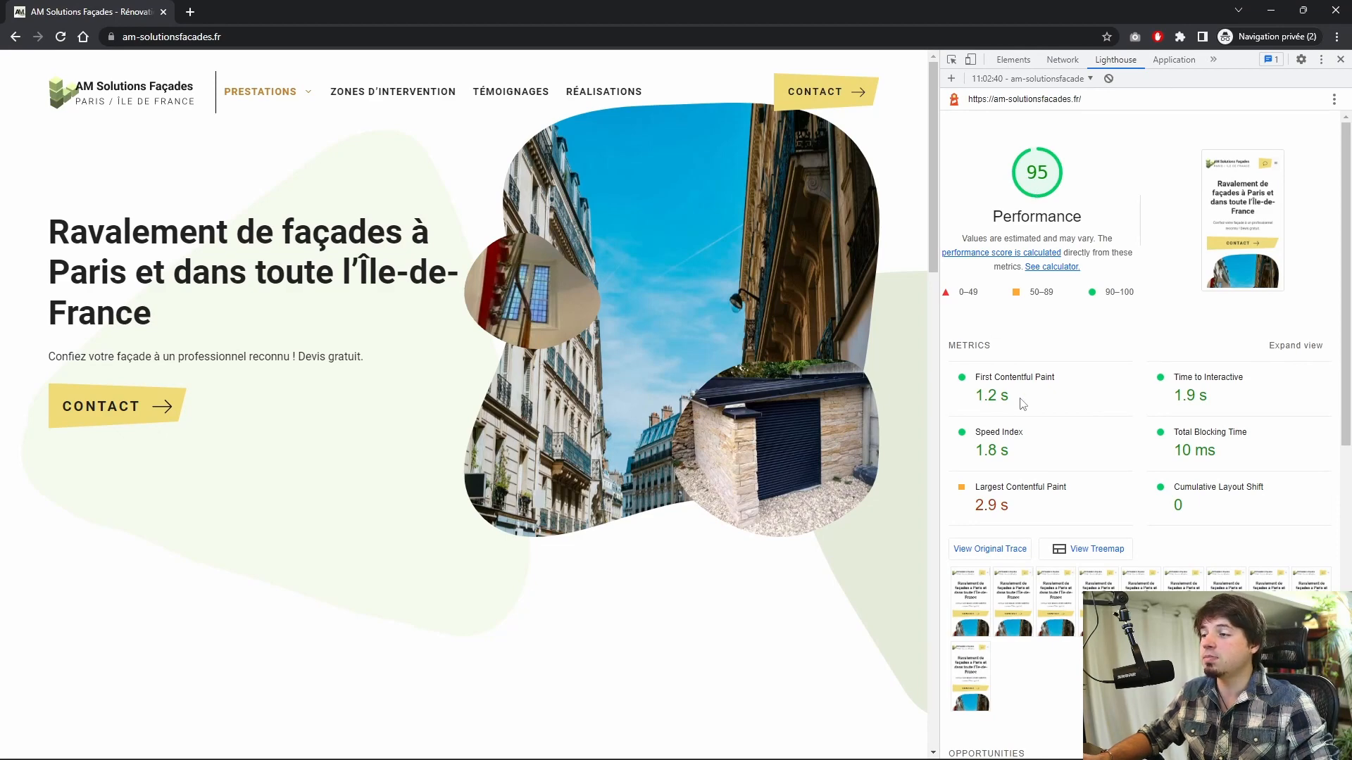
Step: Review the Lighthouse report's performance score, metrics and list of suggestions
scroll(1007, 412, down, 4)
scroll(1007, 415, down, 4)
scroll(1042, 450, up, 8)
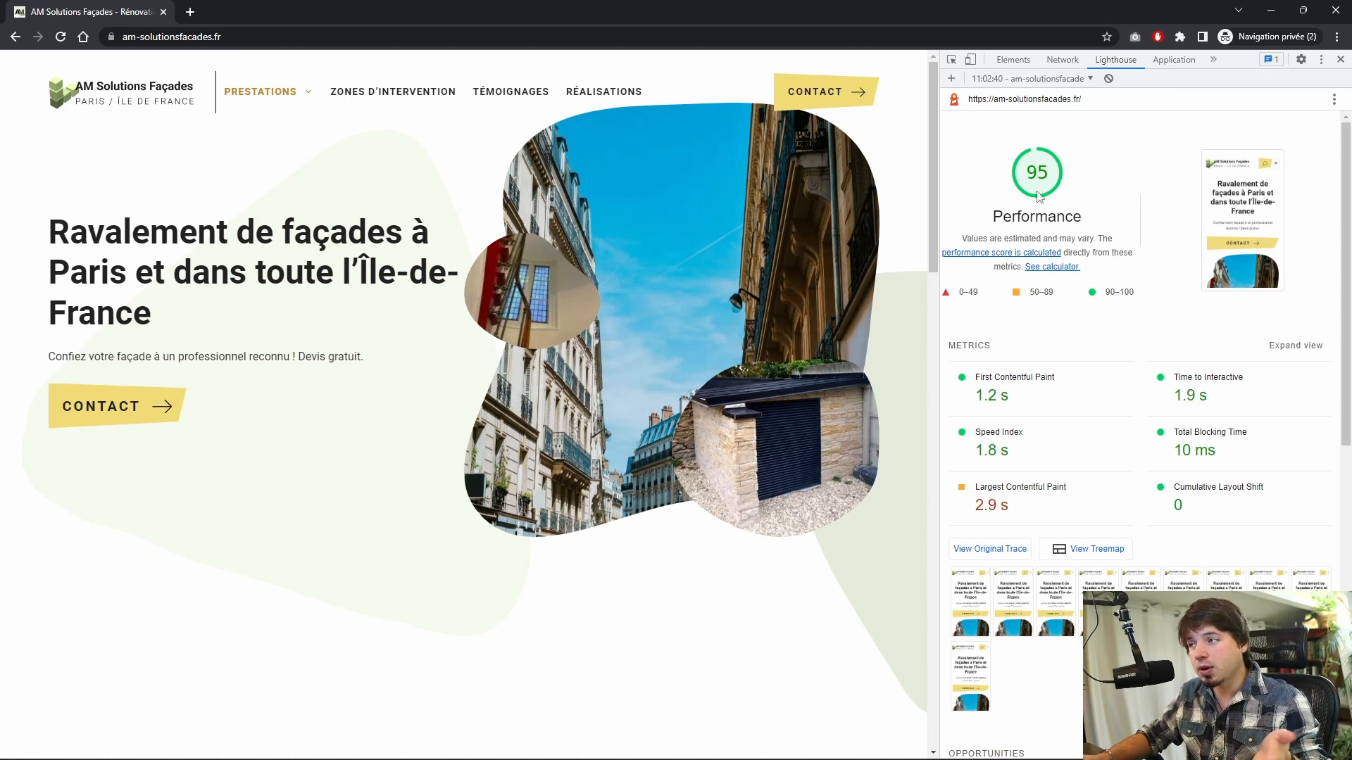
scroll(1052, 310, down, 4)
scroll(1056, 338, up, 4)
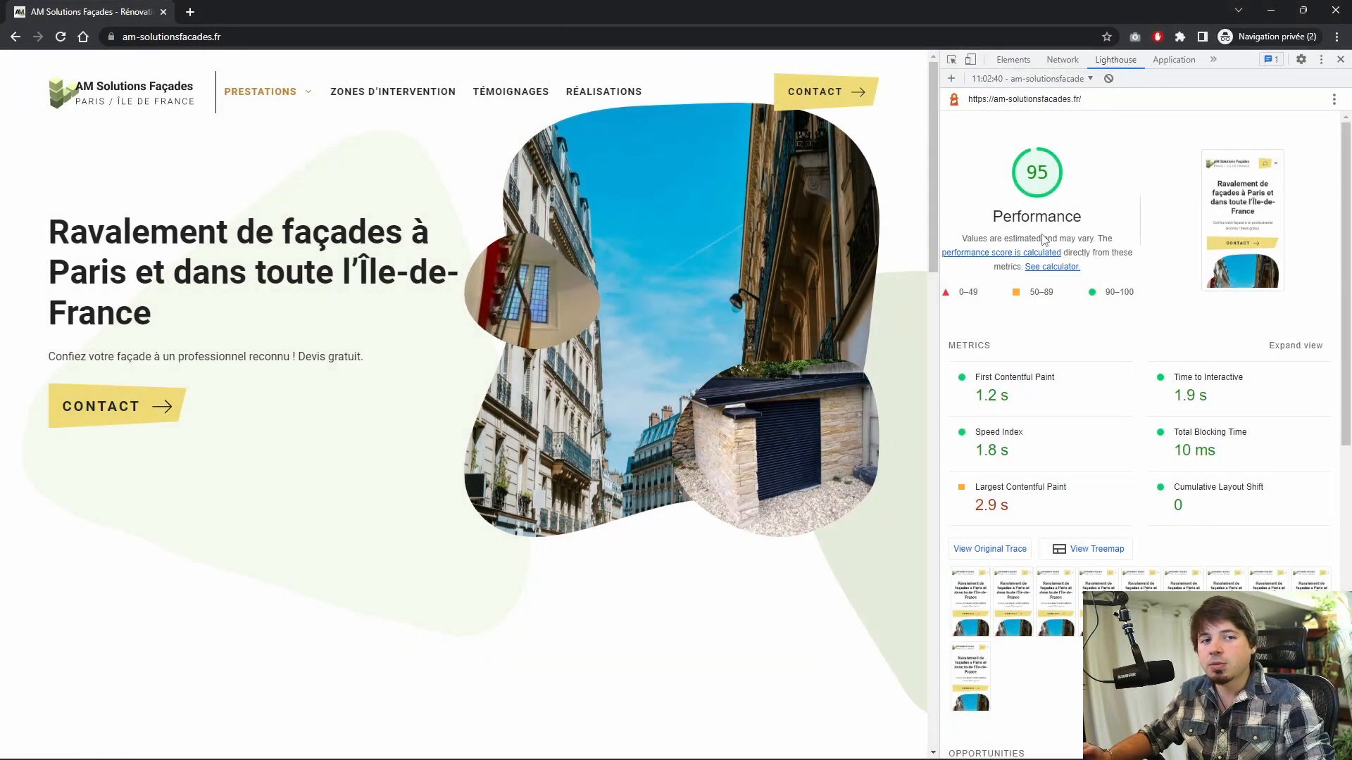
scroll(1056, 394, down, 6)
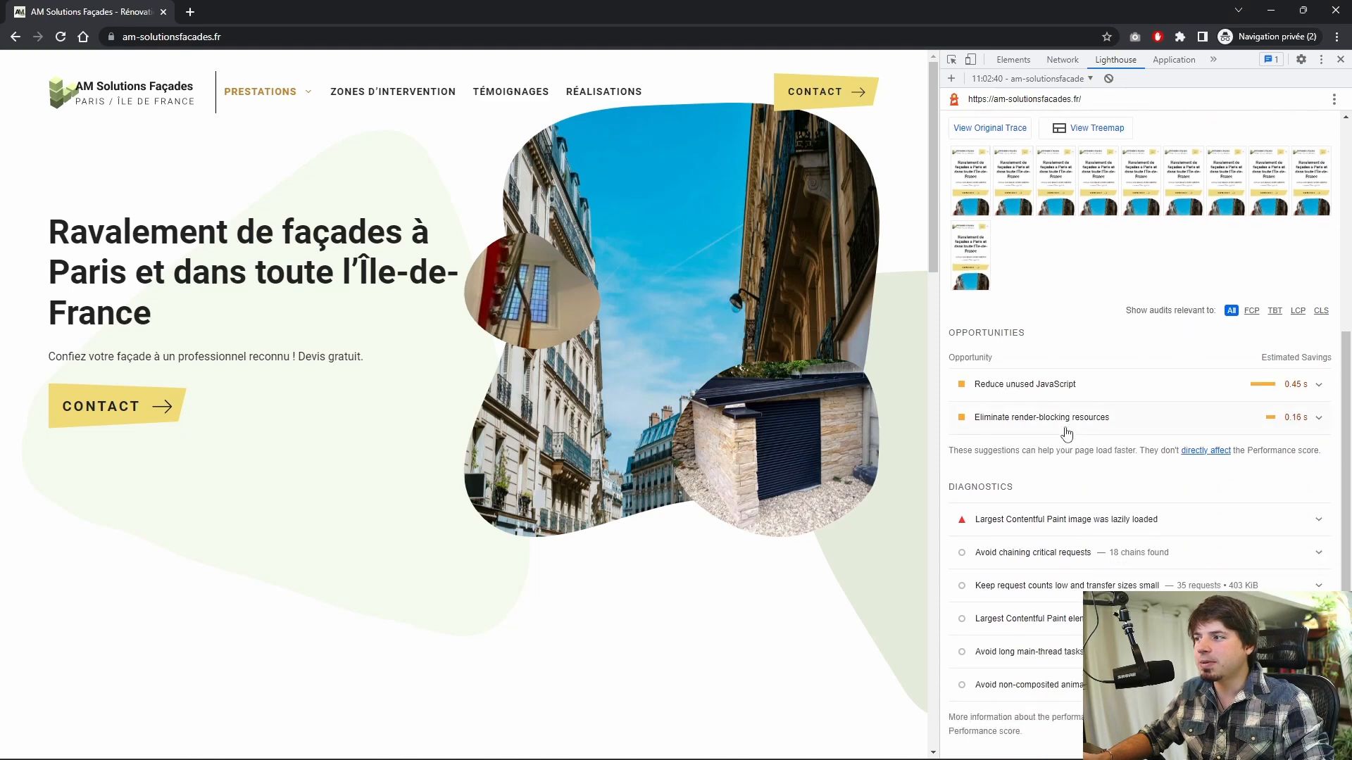
scroll(1068, 433, up, 6)
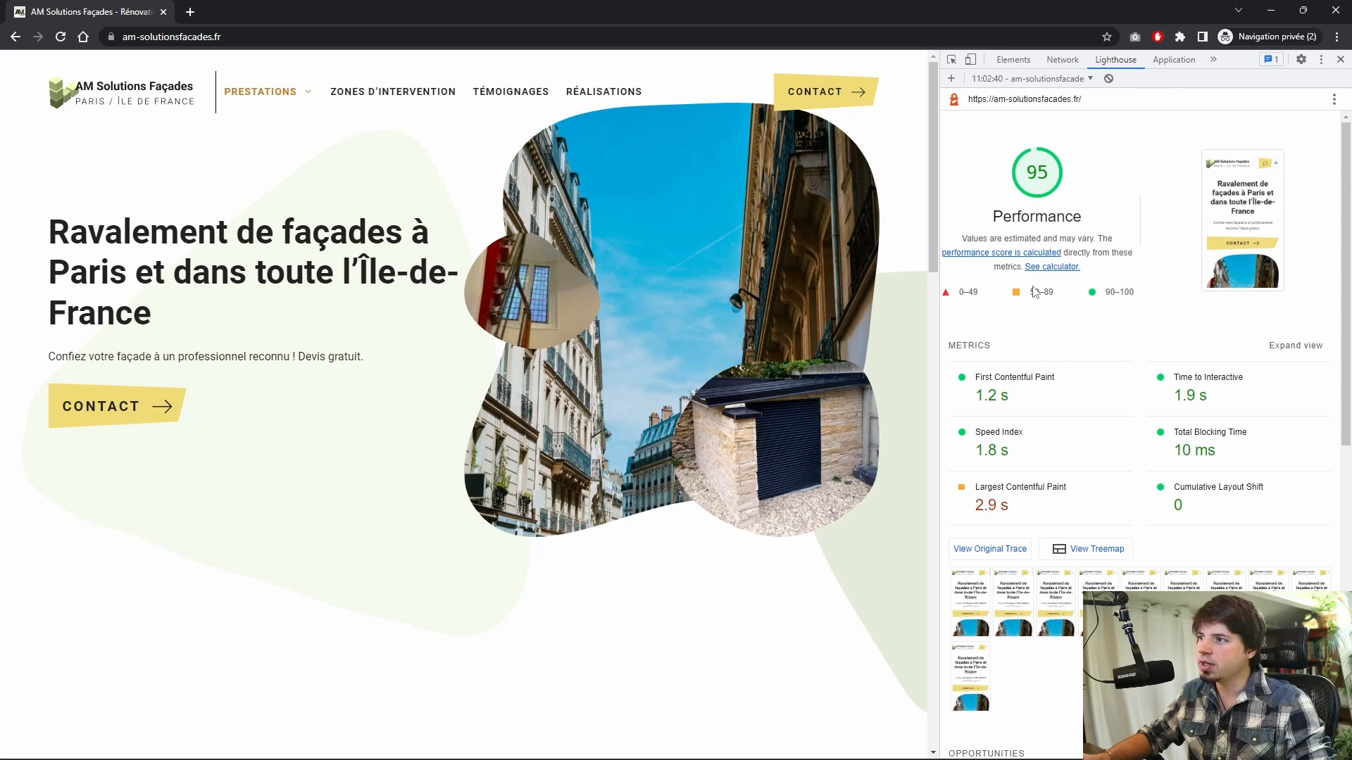
Step: Examine the report's opportunities and diagnostics, including the lazily loaded Largest Contentful Paint image, and compare them with the metrics
scroll(1049, 338, down, 3)
scroll(1093, 345, down, 1)
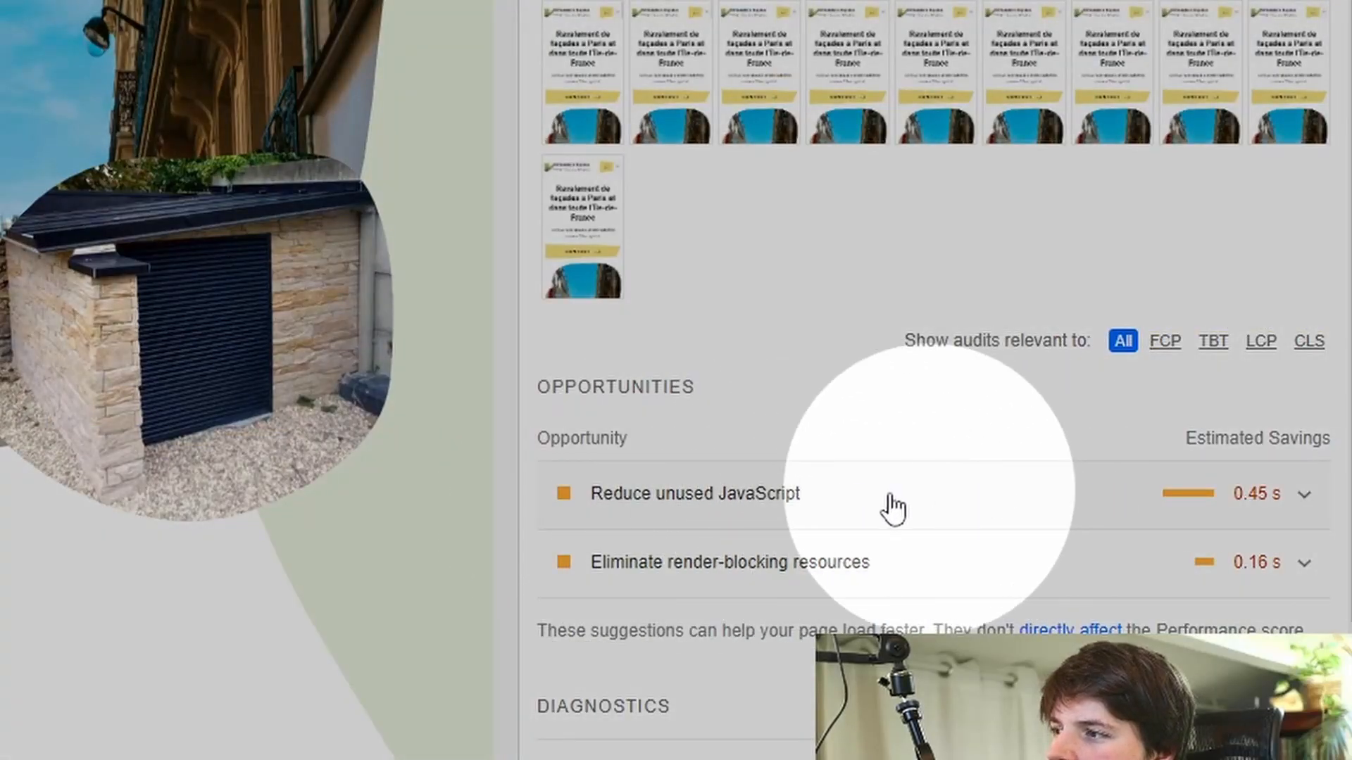
scroll(891, 507, down, 2)
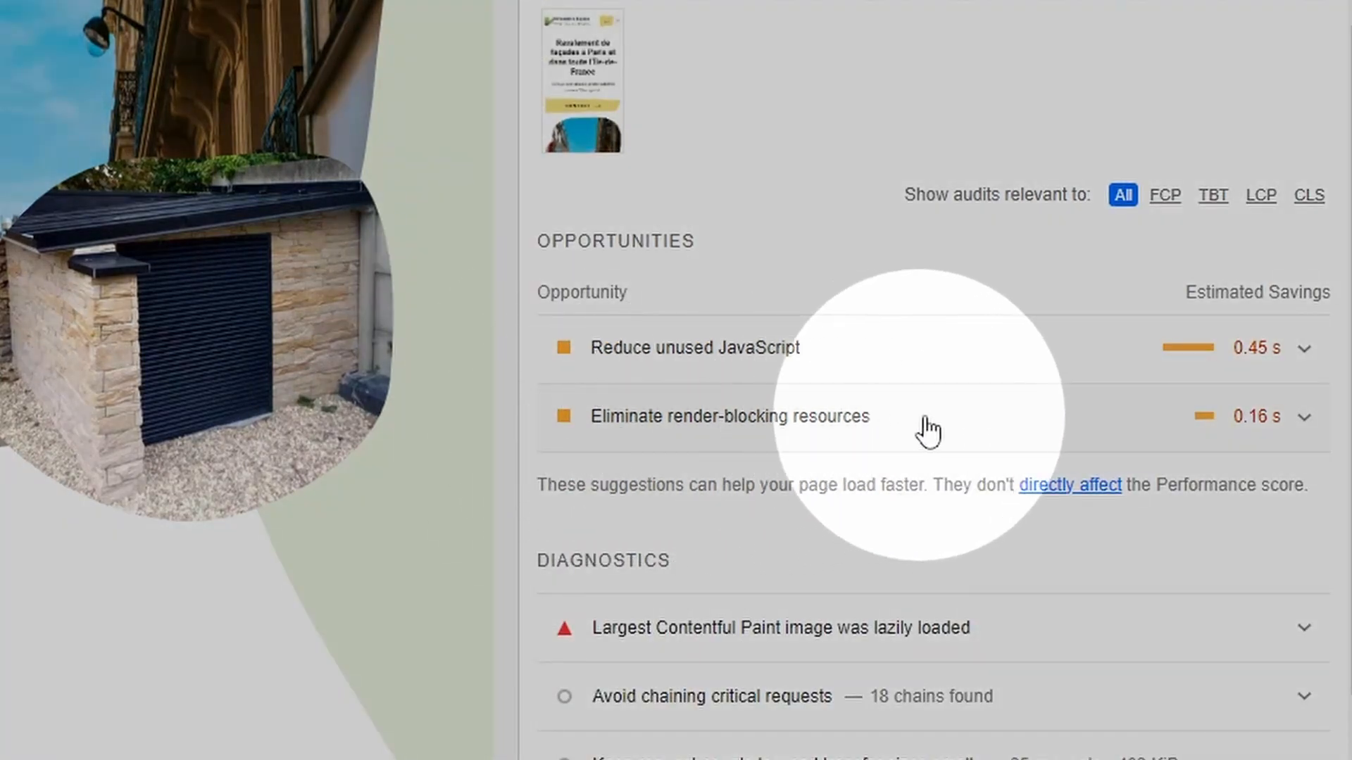
scroll(915, 425, down, 1)
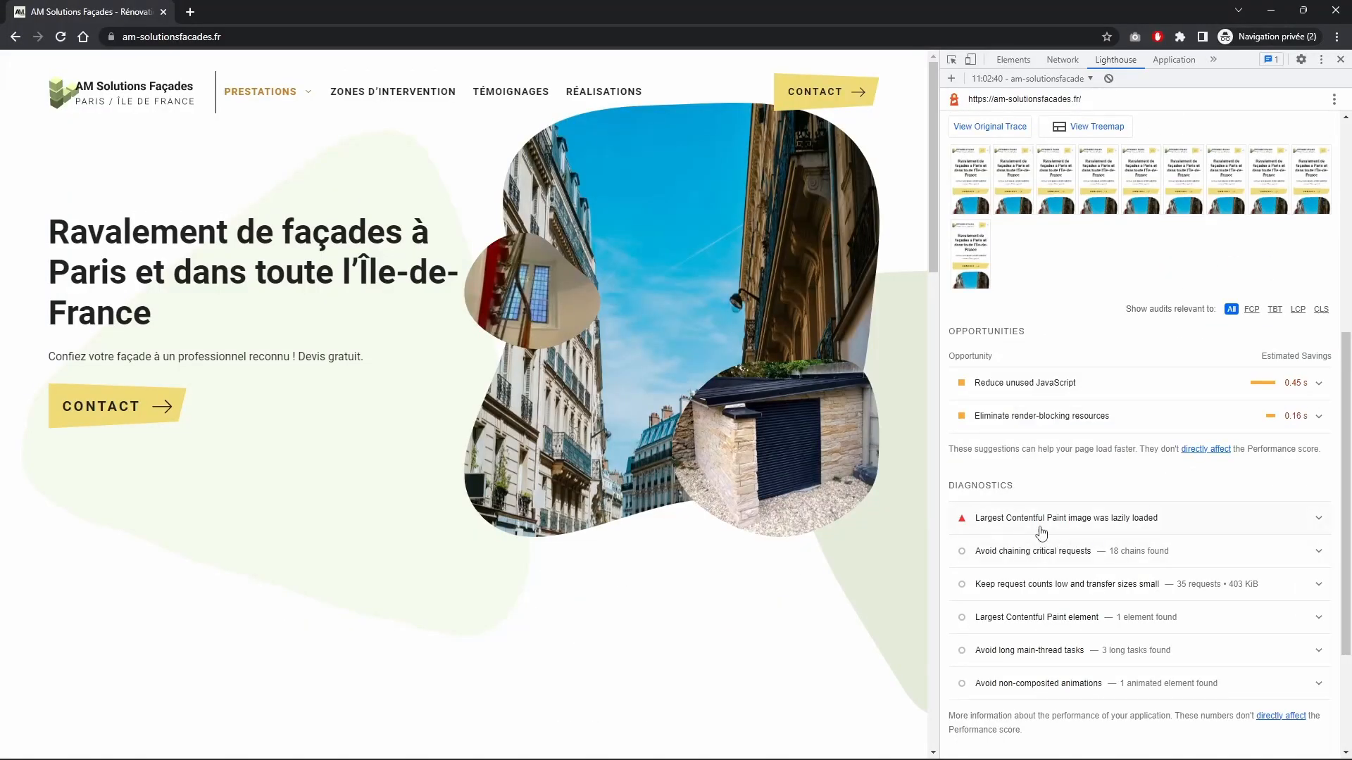
scroll(793, 522, down, 2)
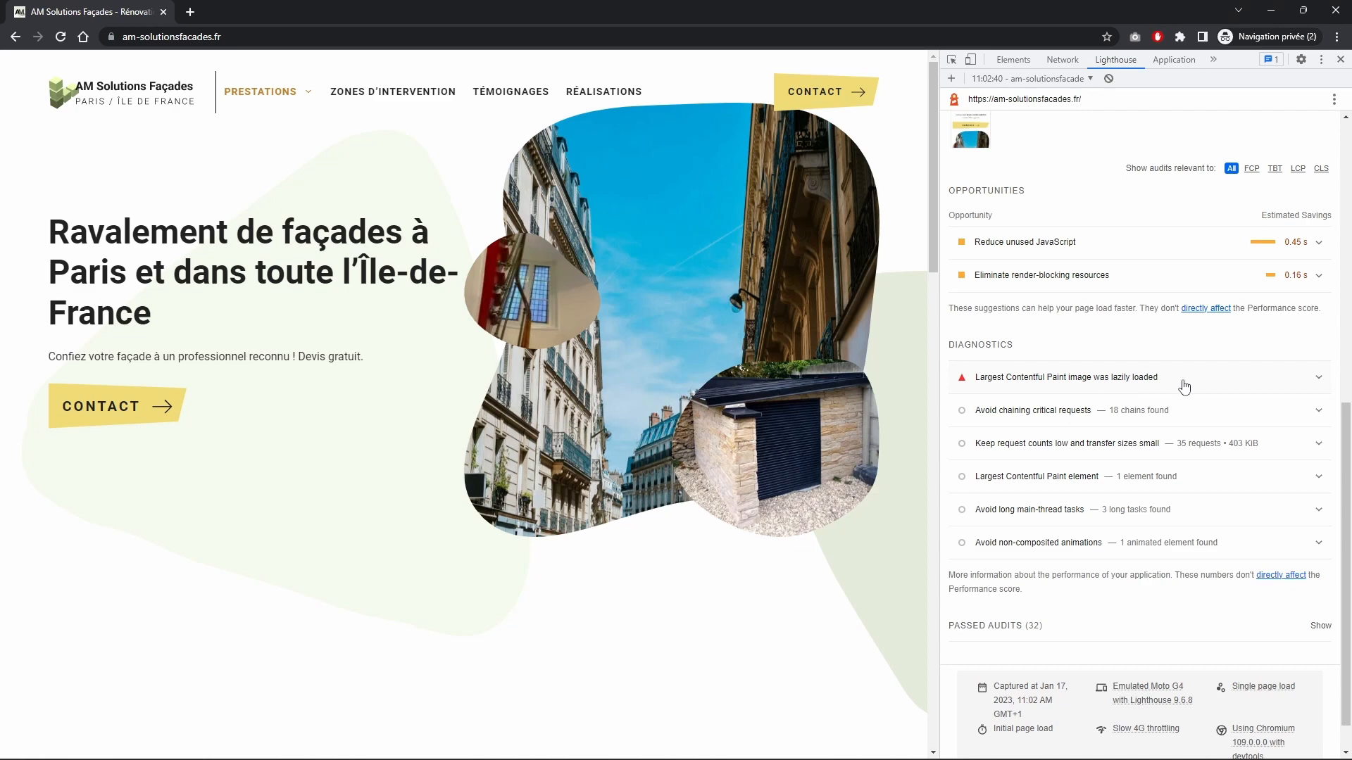
scroll(1184, 387, up, 1)
click(1075, 451)
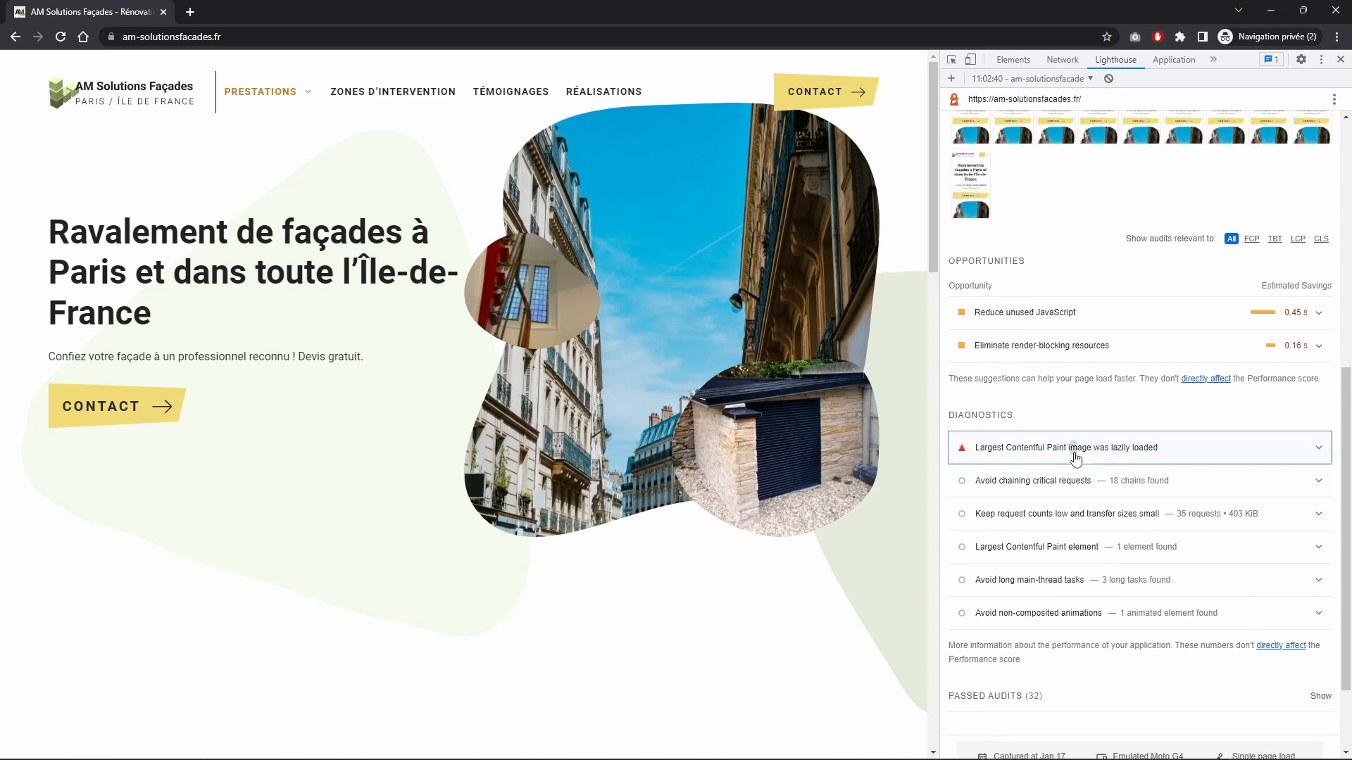
click(1054, 459)
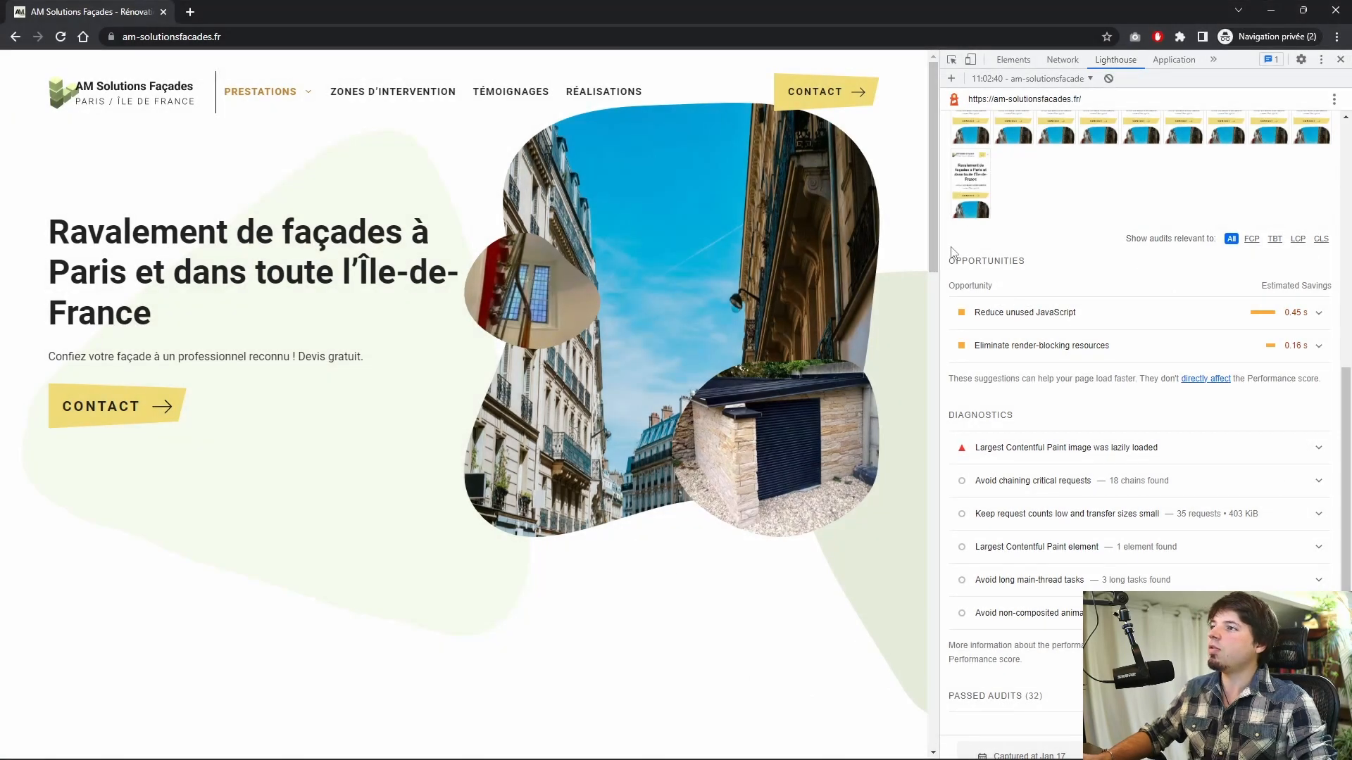
scroll(1012, 309, up, 3)
scroll(1011, 310, up, 2)
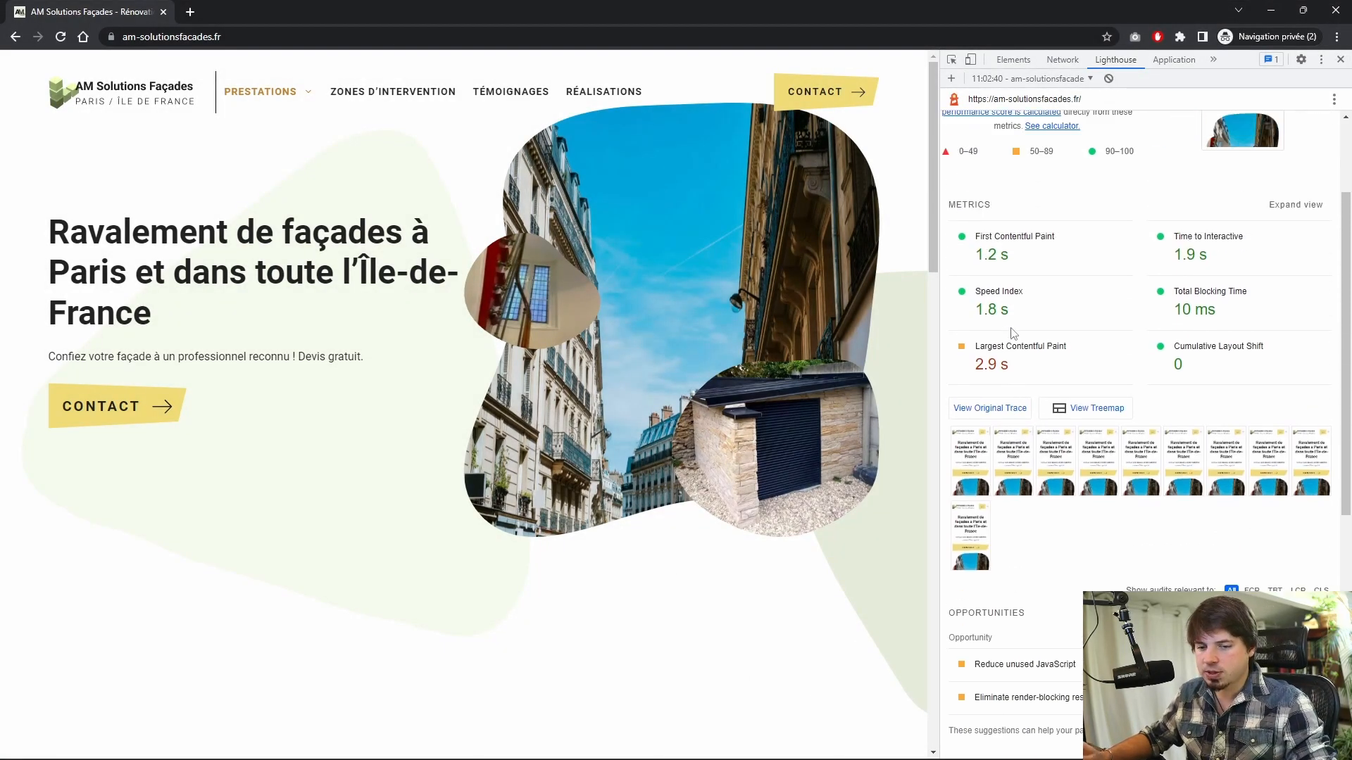
scroll(1011, 331, up, 2)
scroll(1004, 352, down, 9)
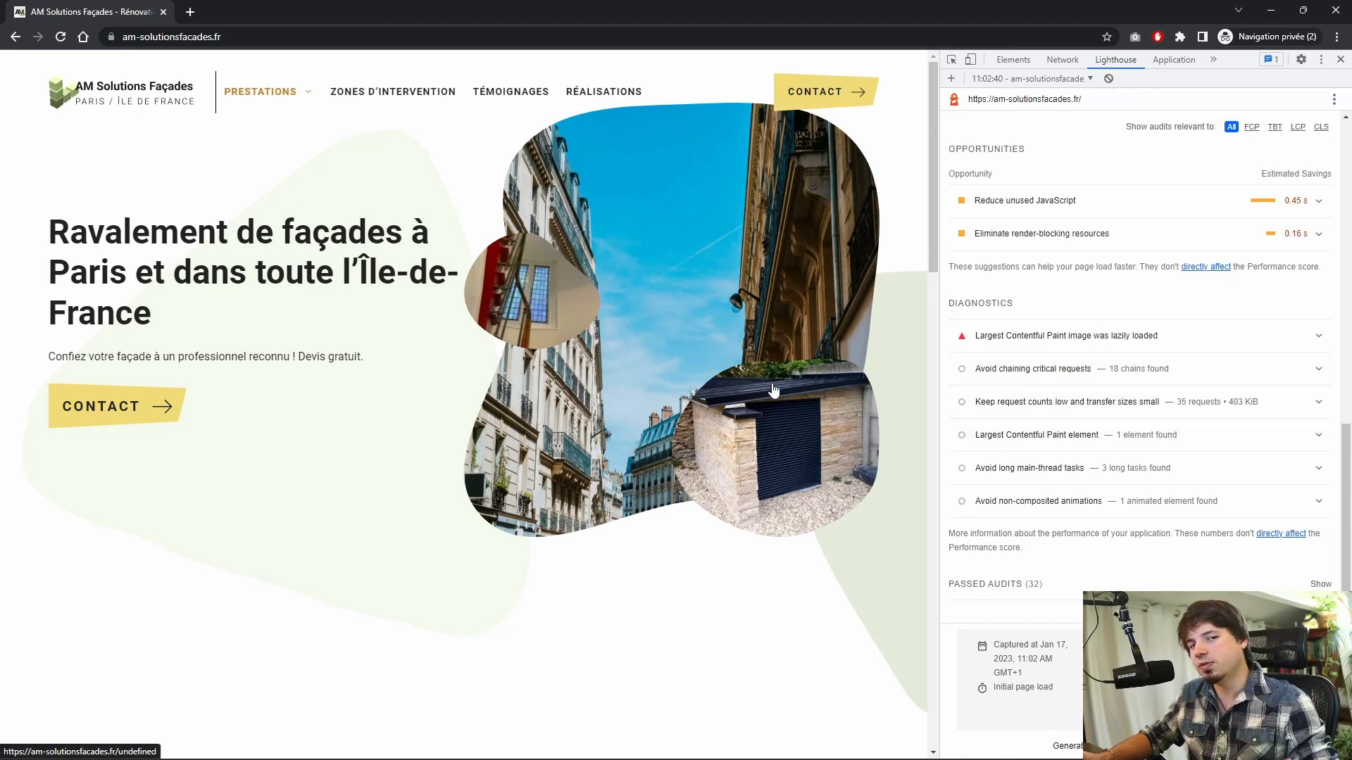
Step: Enable LazyLoad for images in WP Rocket's Média settings and go to the list of excluded images
key(alt+Tab)
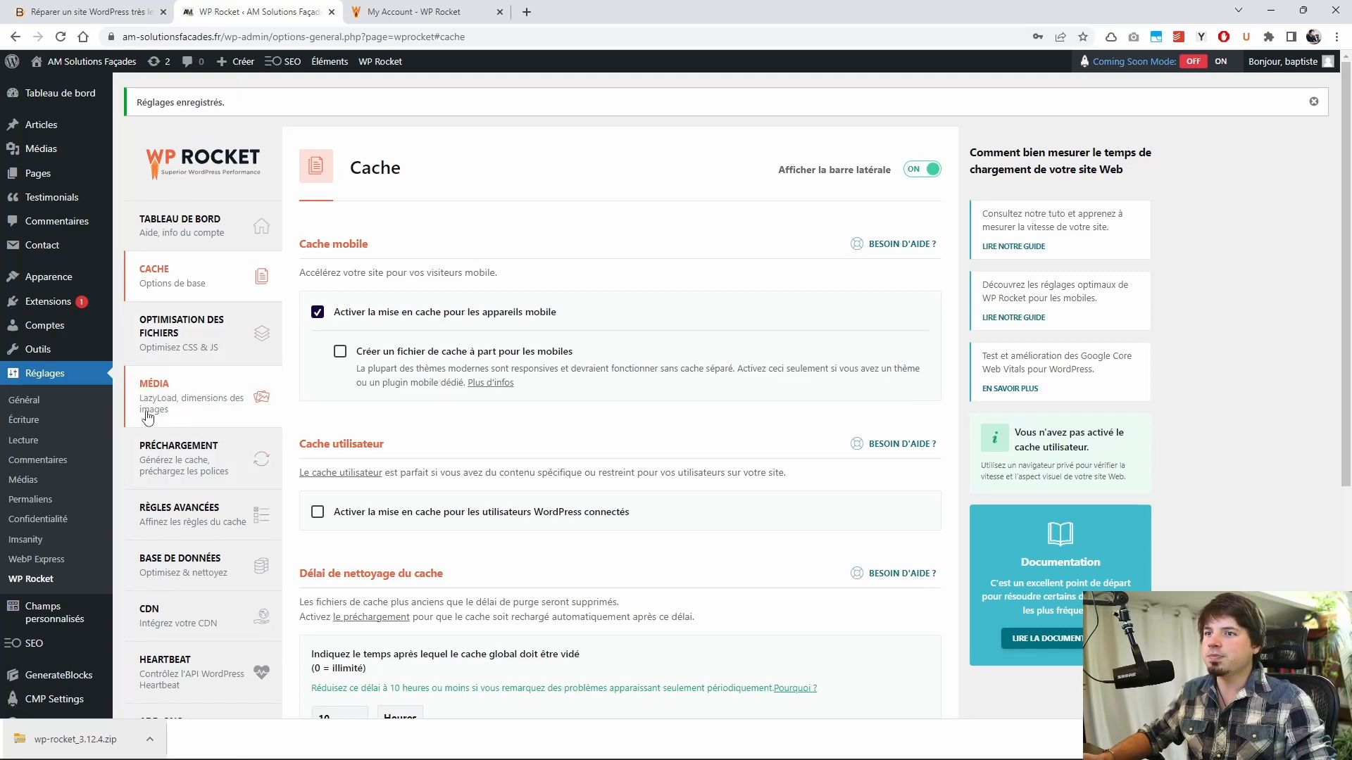
click(185, 393)
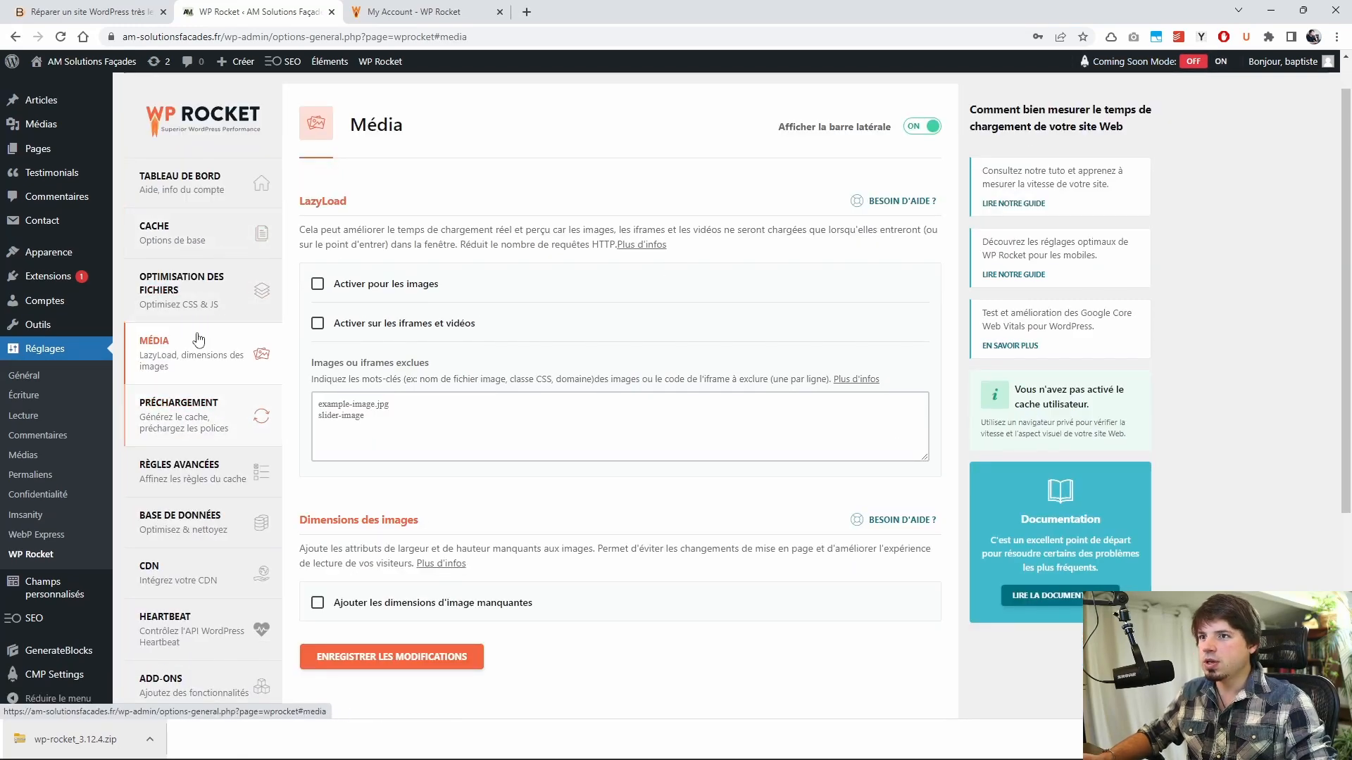
click(317, 286)
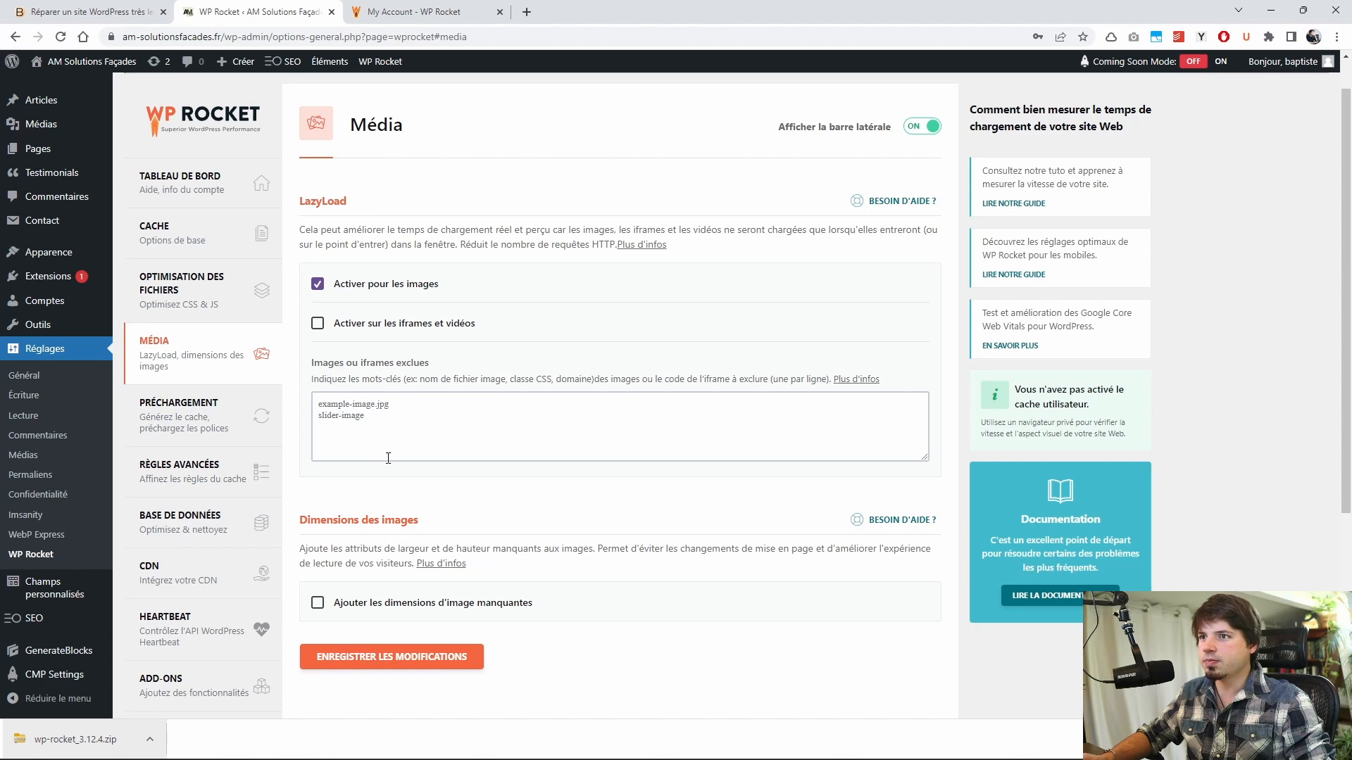
click(502, 445)
Step: Inspect the large Paris street image on the home page and copy blob-1 from its class attribute
click(450, 9)
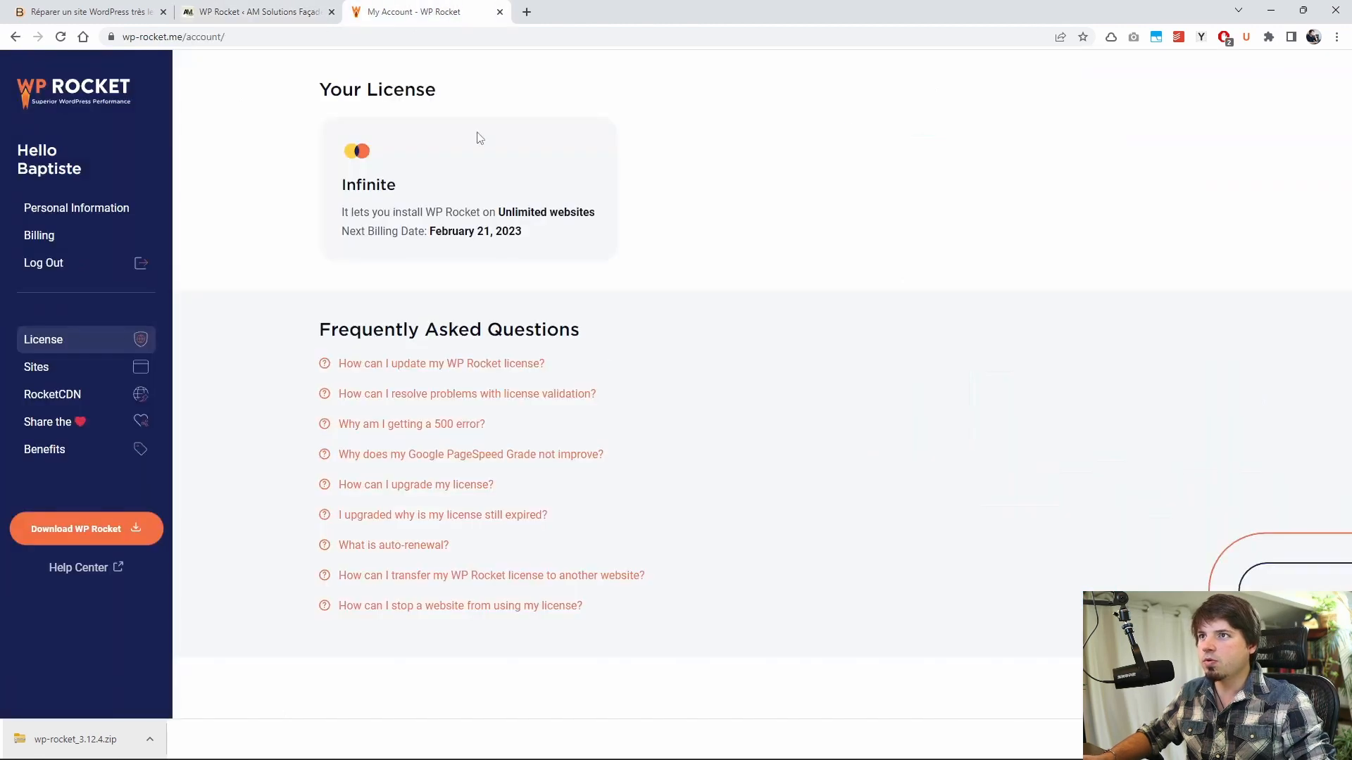
click(339, 8)
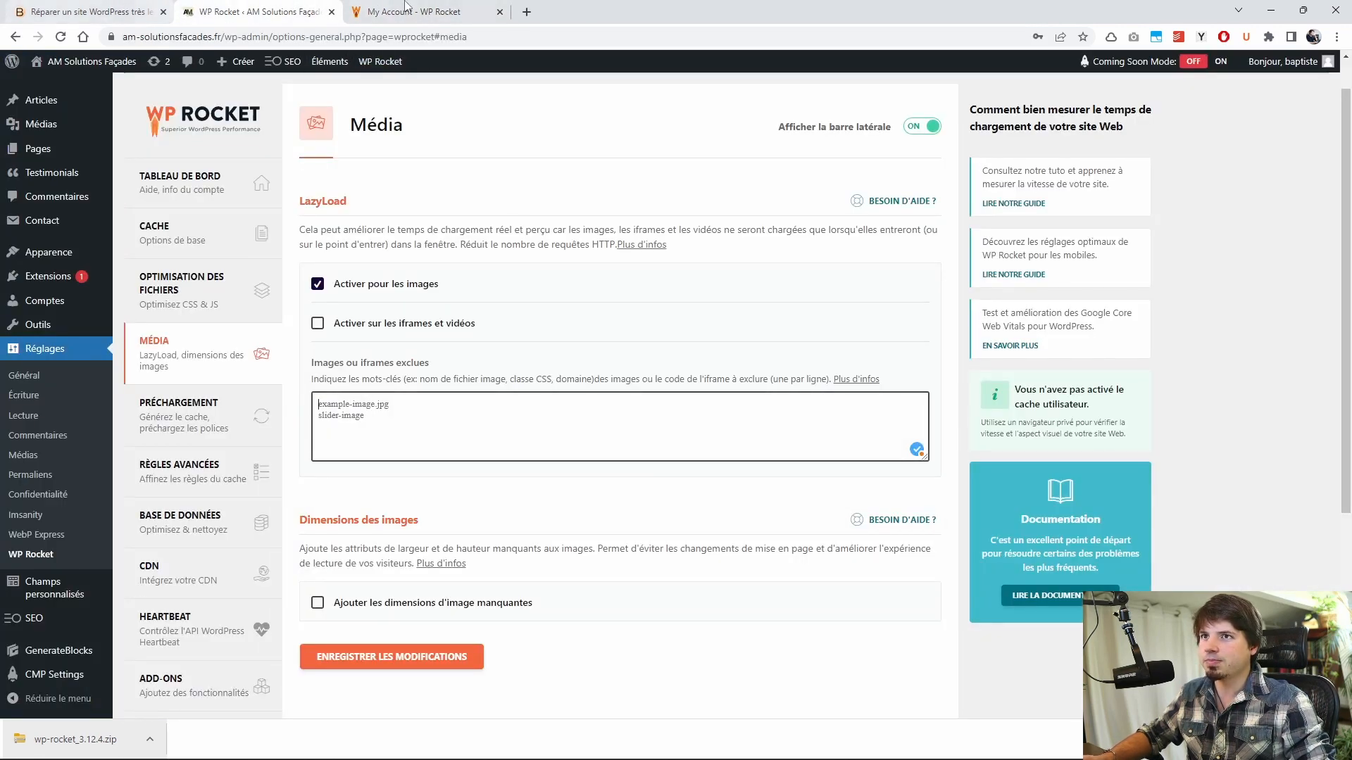
key(alt+Tab)
right_click(725, 251)
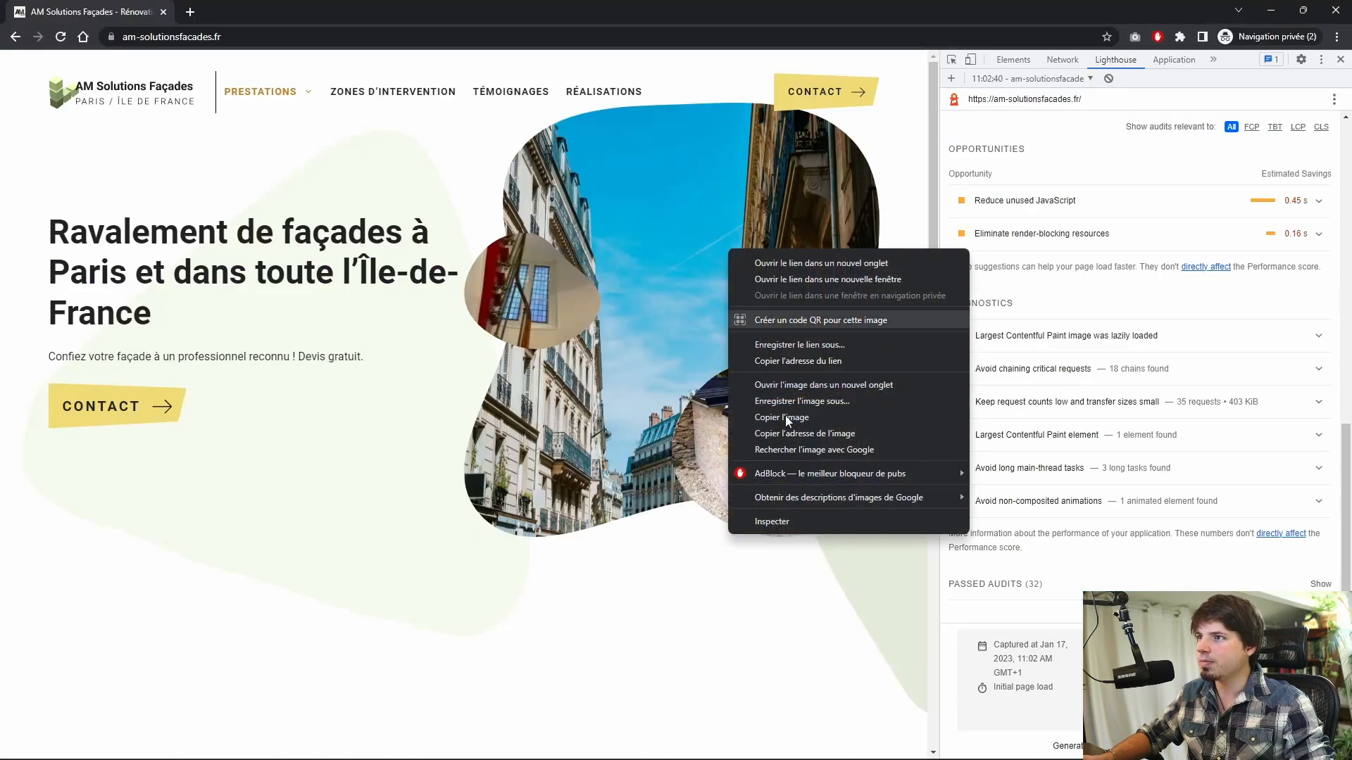
click(793, 518)
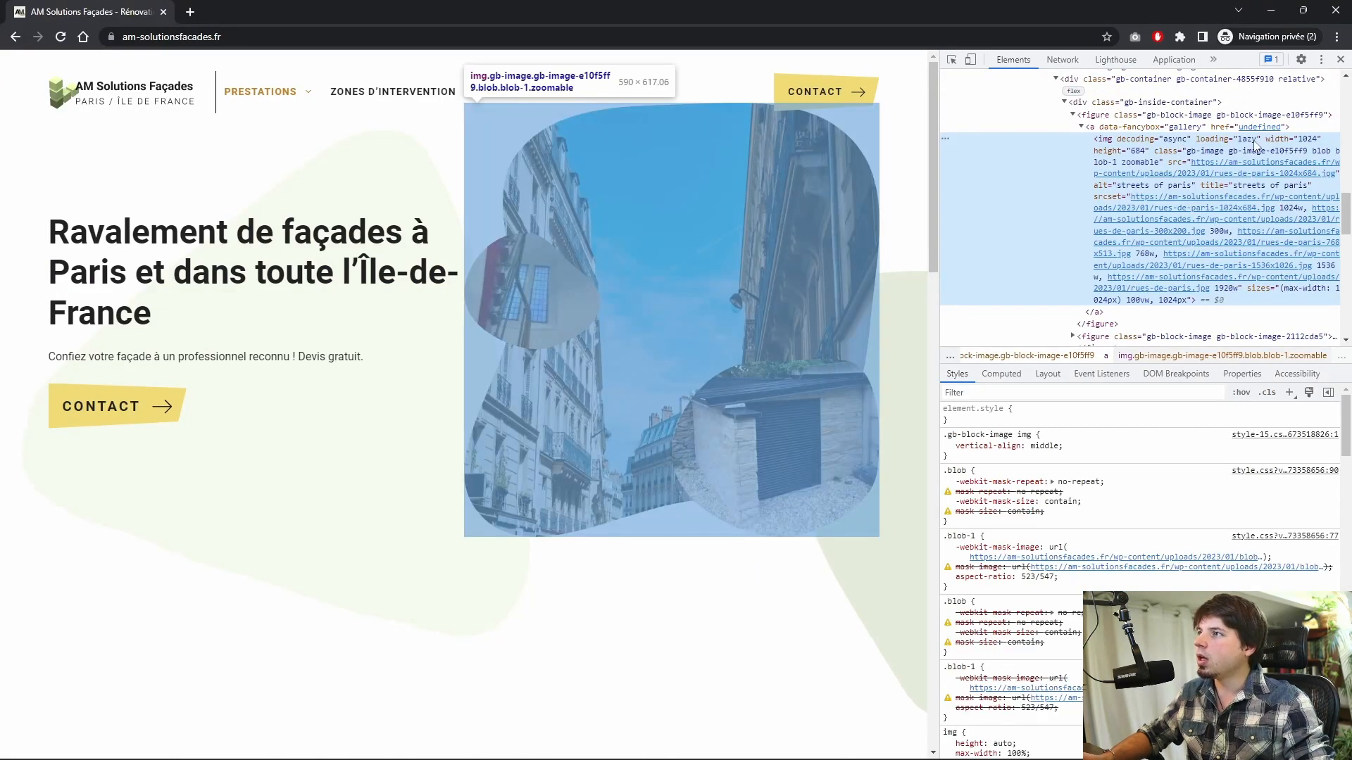
mouse_move(1260, 154)
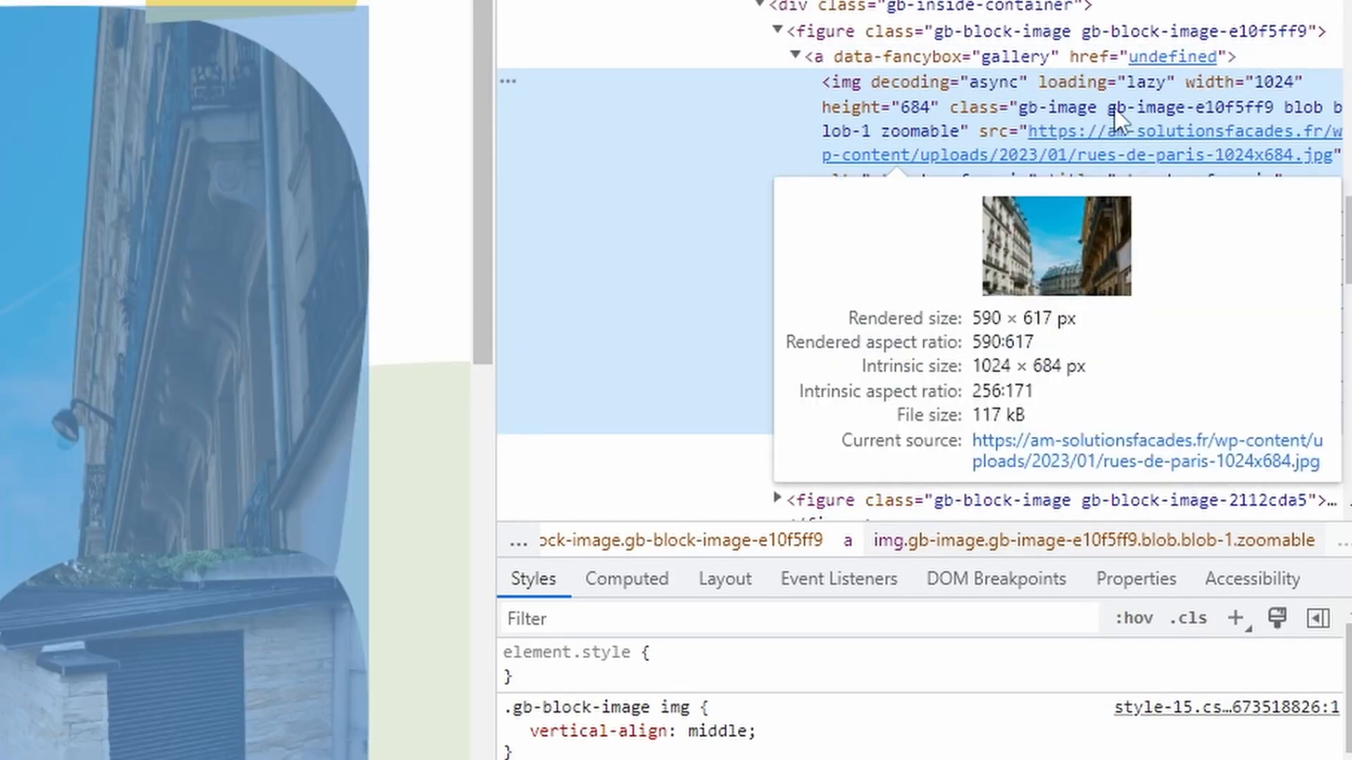
double_click(869, 129)
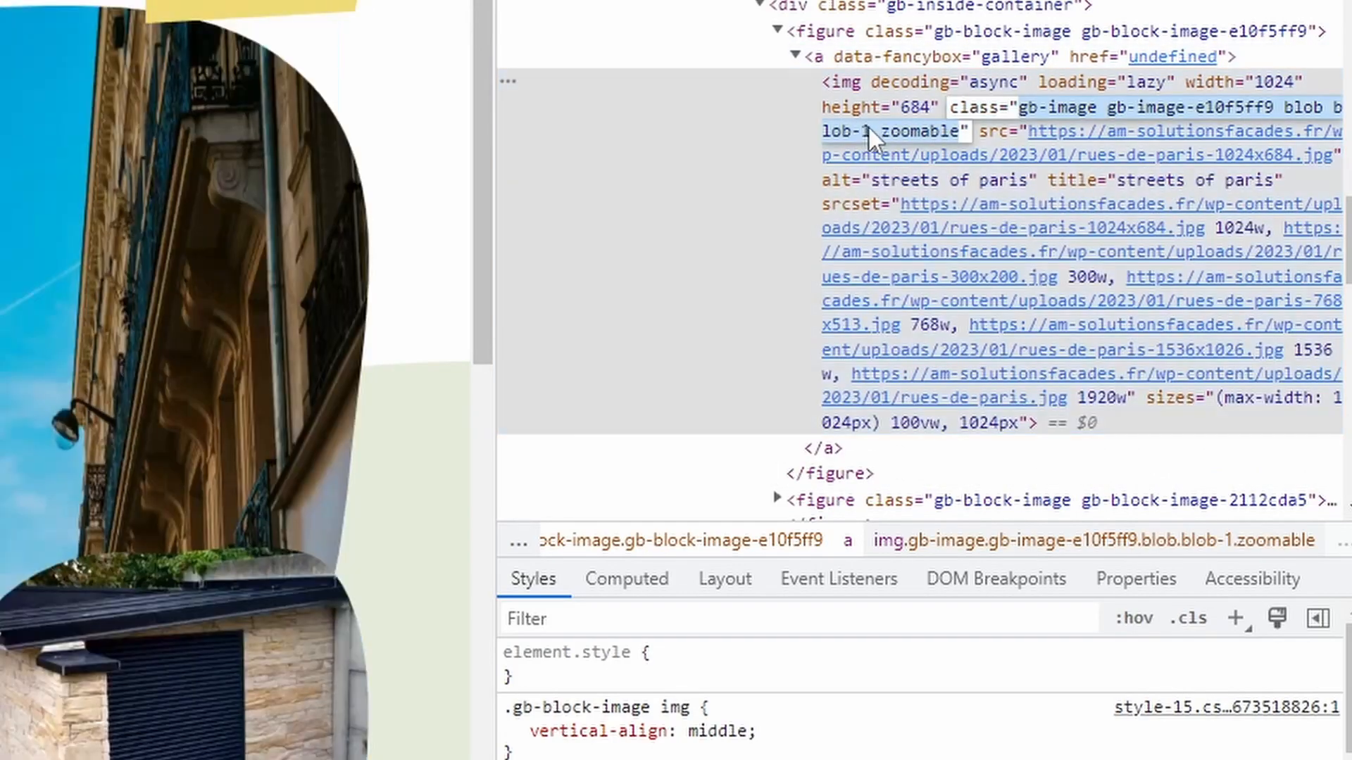
click(873, 130)
drag(871, 131, 1248, 108)
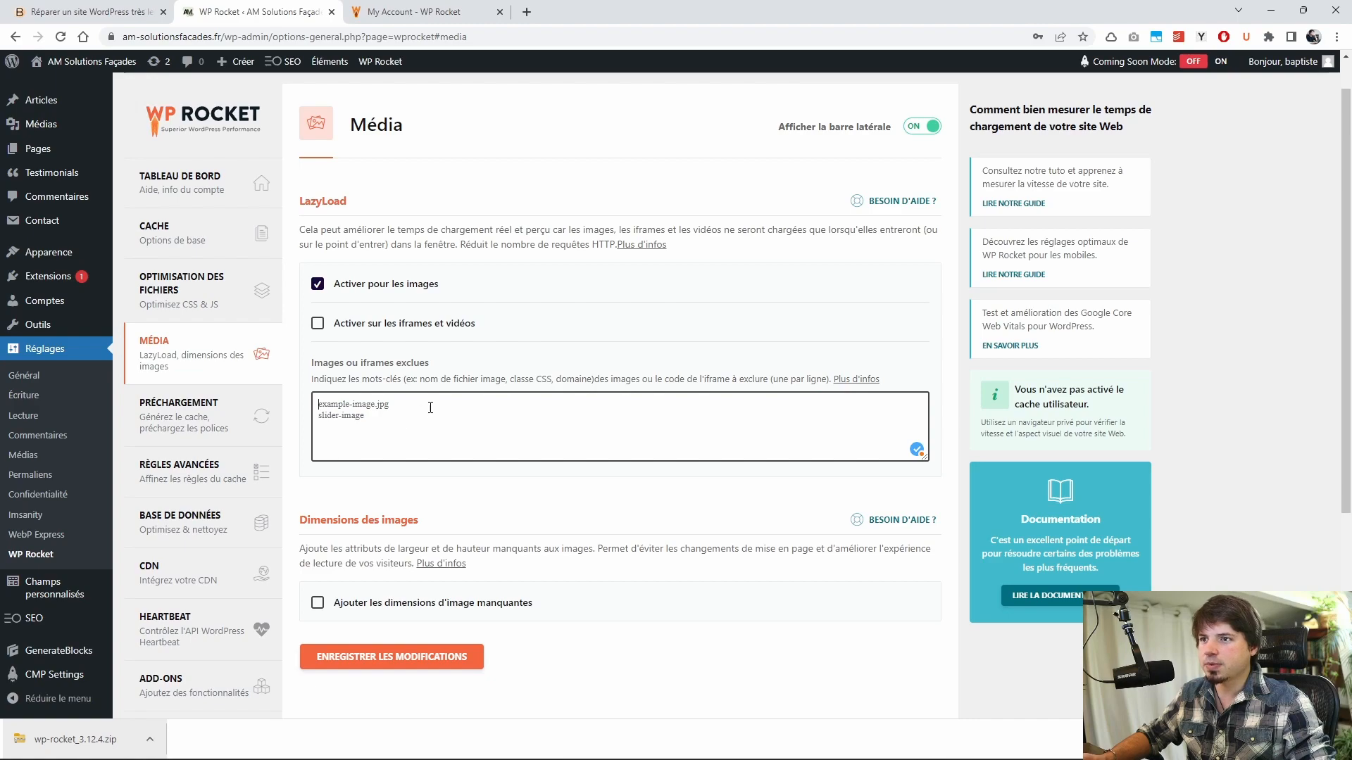
Step: Enter blob-1 as the excluded image keyword in WP Rocket's LazyLoad settings
text(blob-1)
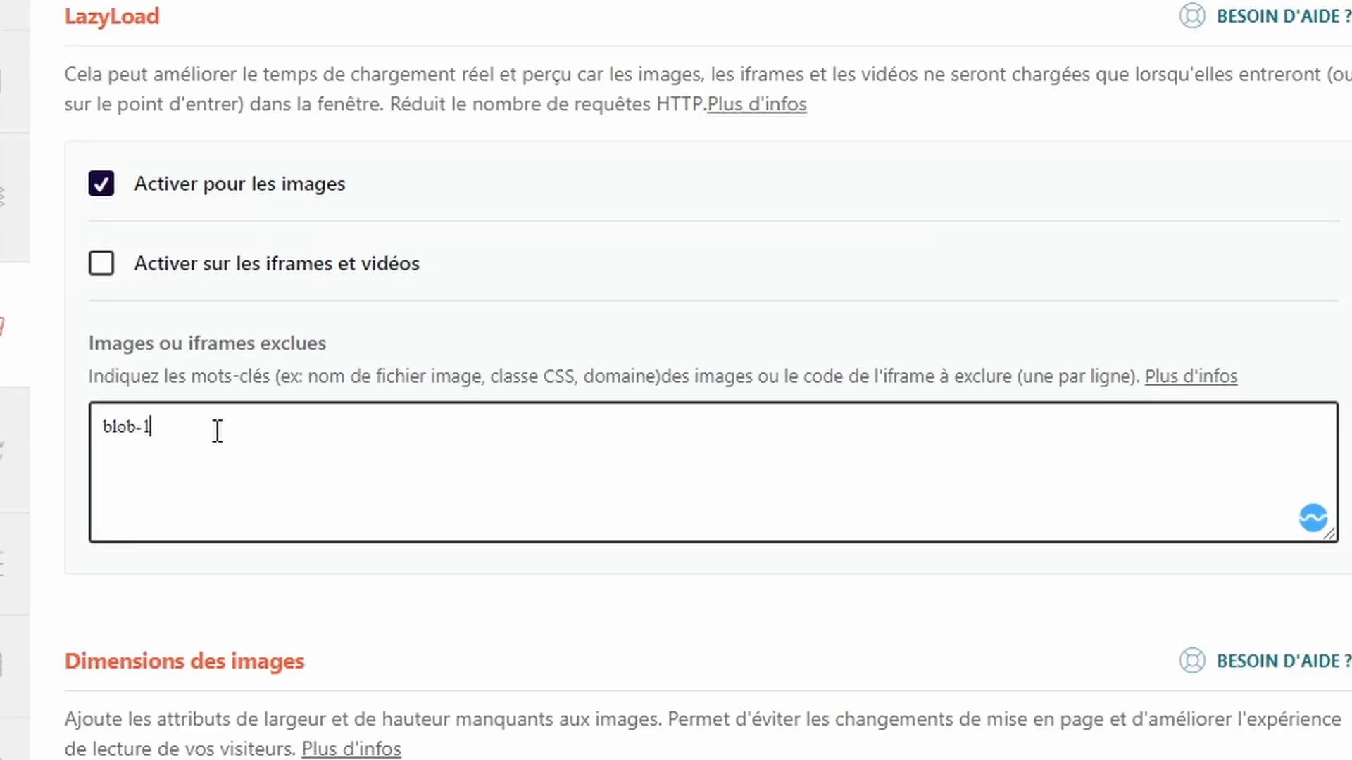
drag(193, 424, 46, 433)
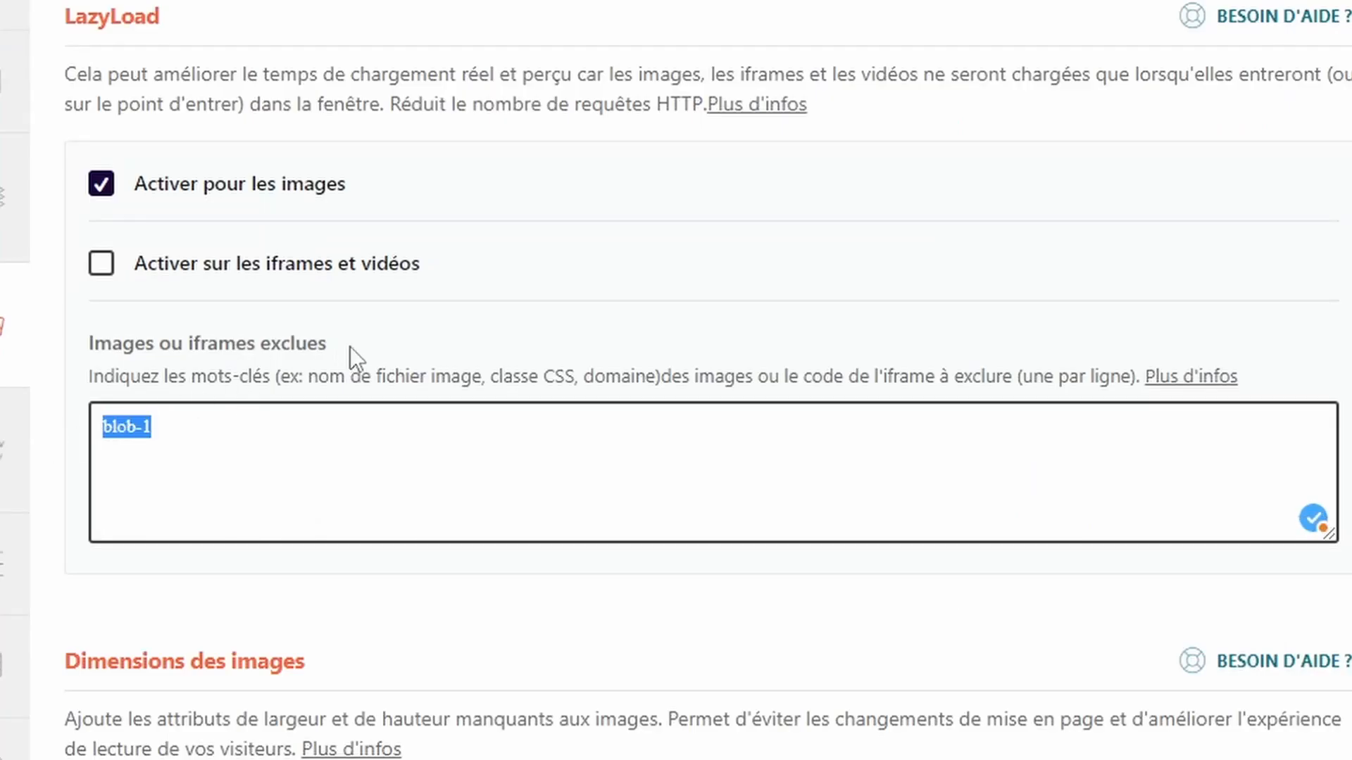
double_click(518, 379)
double_click(168, 427)
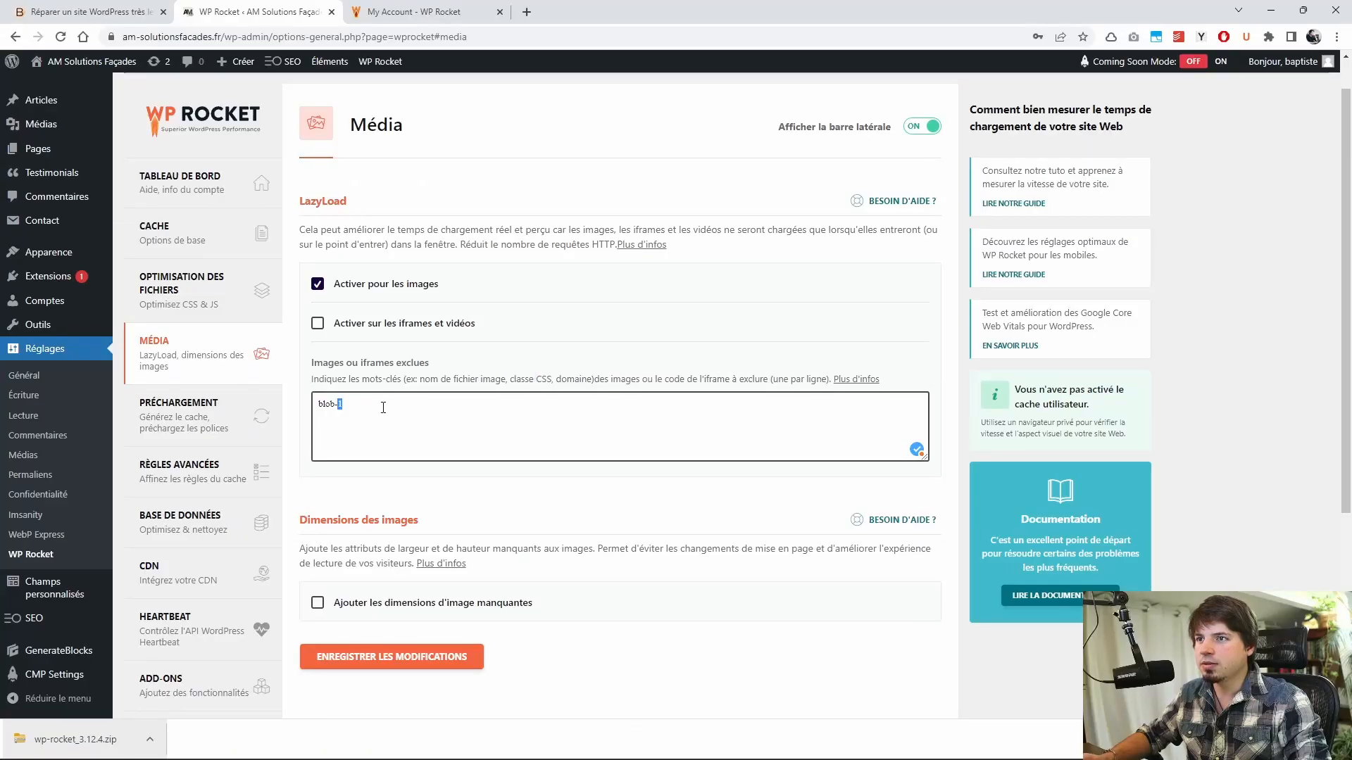
click(456, 376)
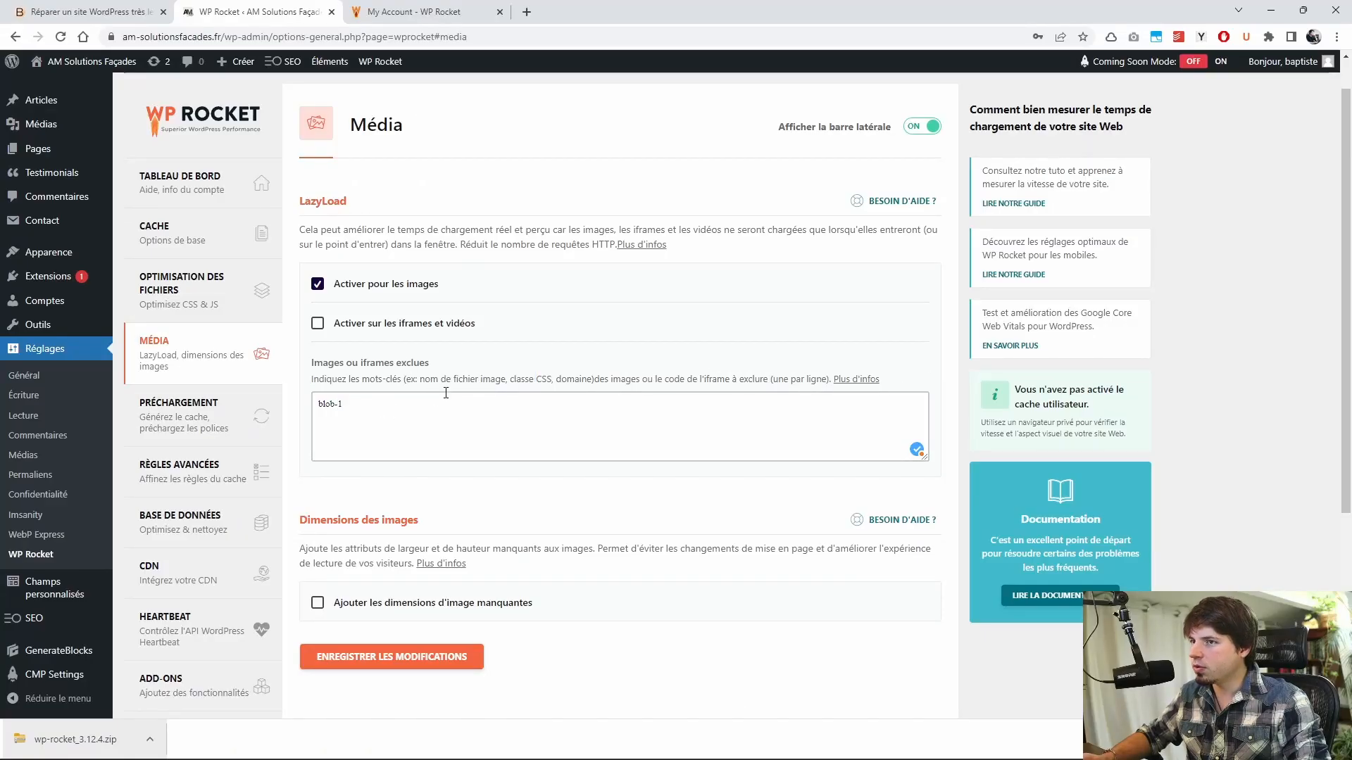
click(453, 402)
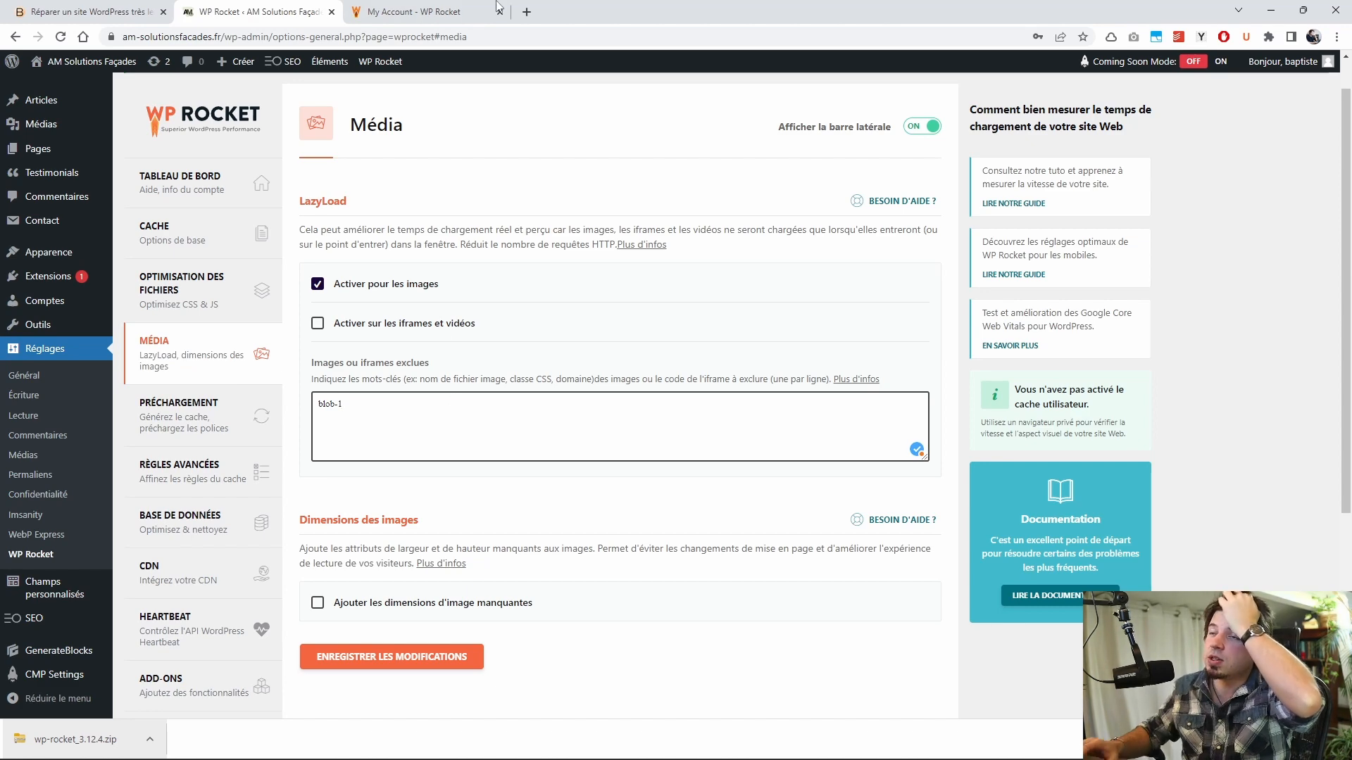
Step: Look through the home page from the hero images down and back up
click(527, 11)
click(444, 11)
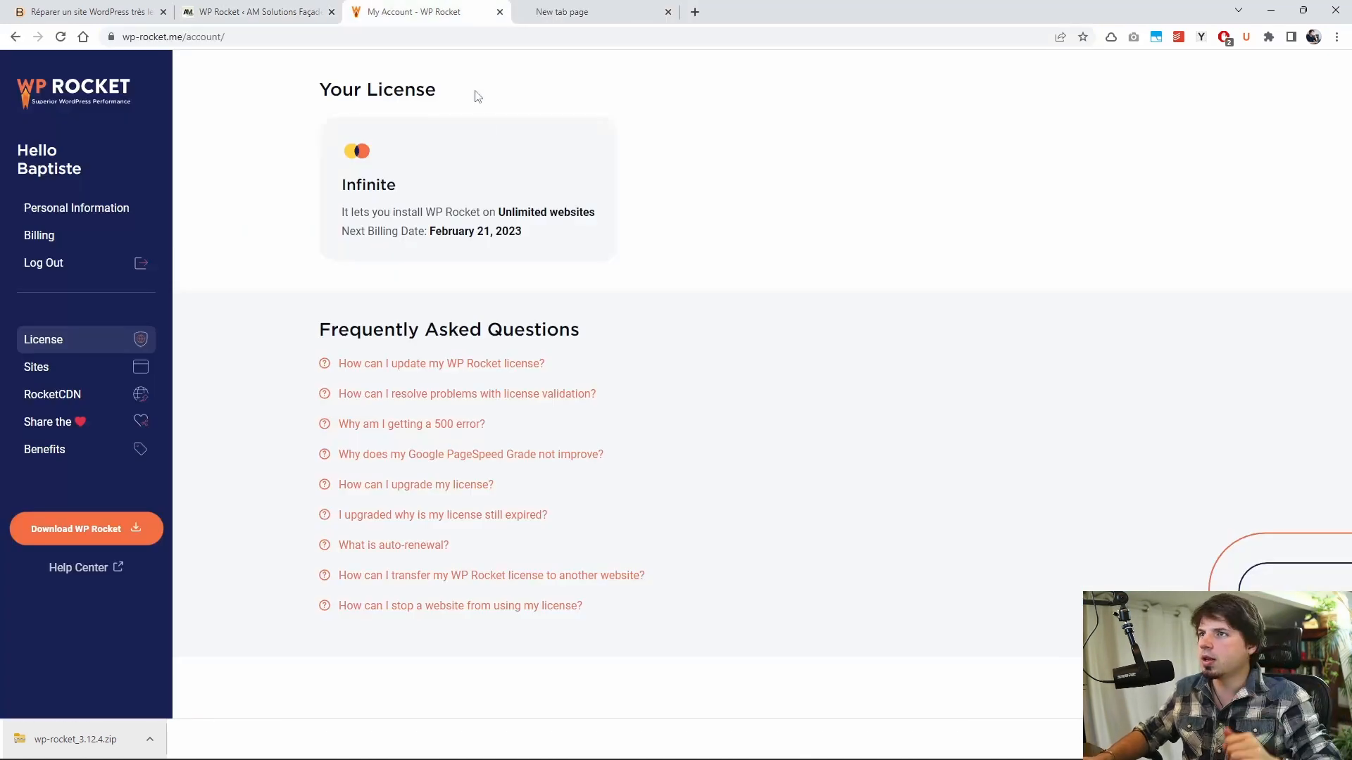
click(667, 12)
key(alt+Tab)
scroll(397, 233, down, 1)
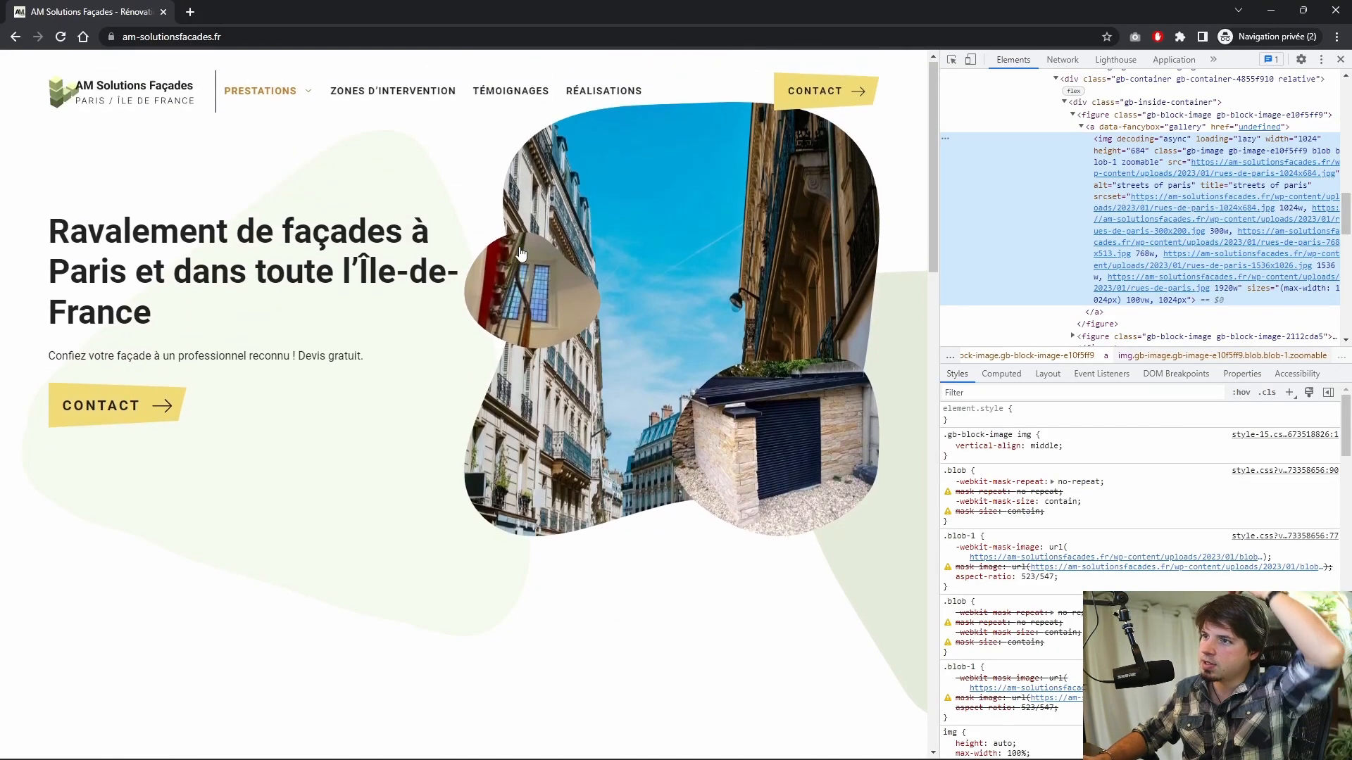
scroll(450, 282, down, 15)
scroll(502, 308, up, 15)
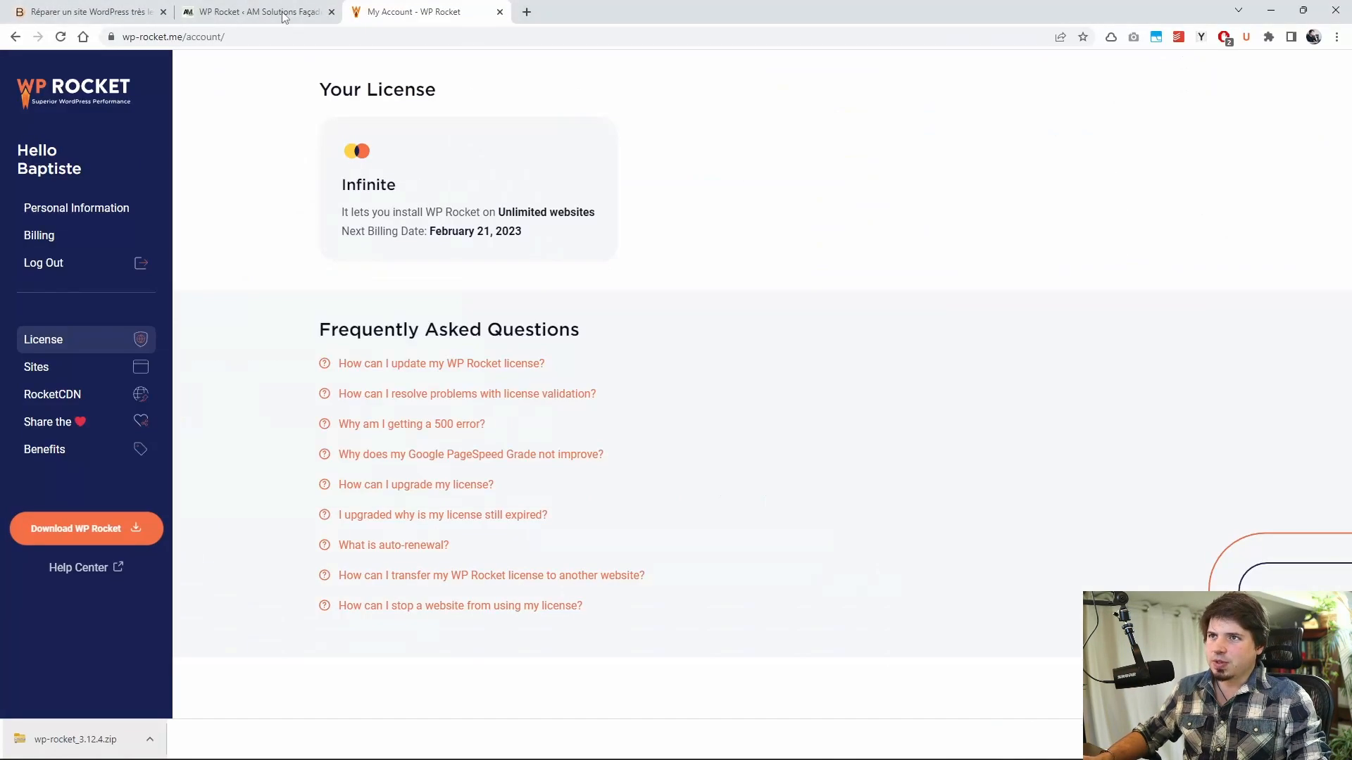
Step: Save the WP Rocket Média settings and reload the site's home page
click(277, 7)
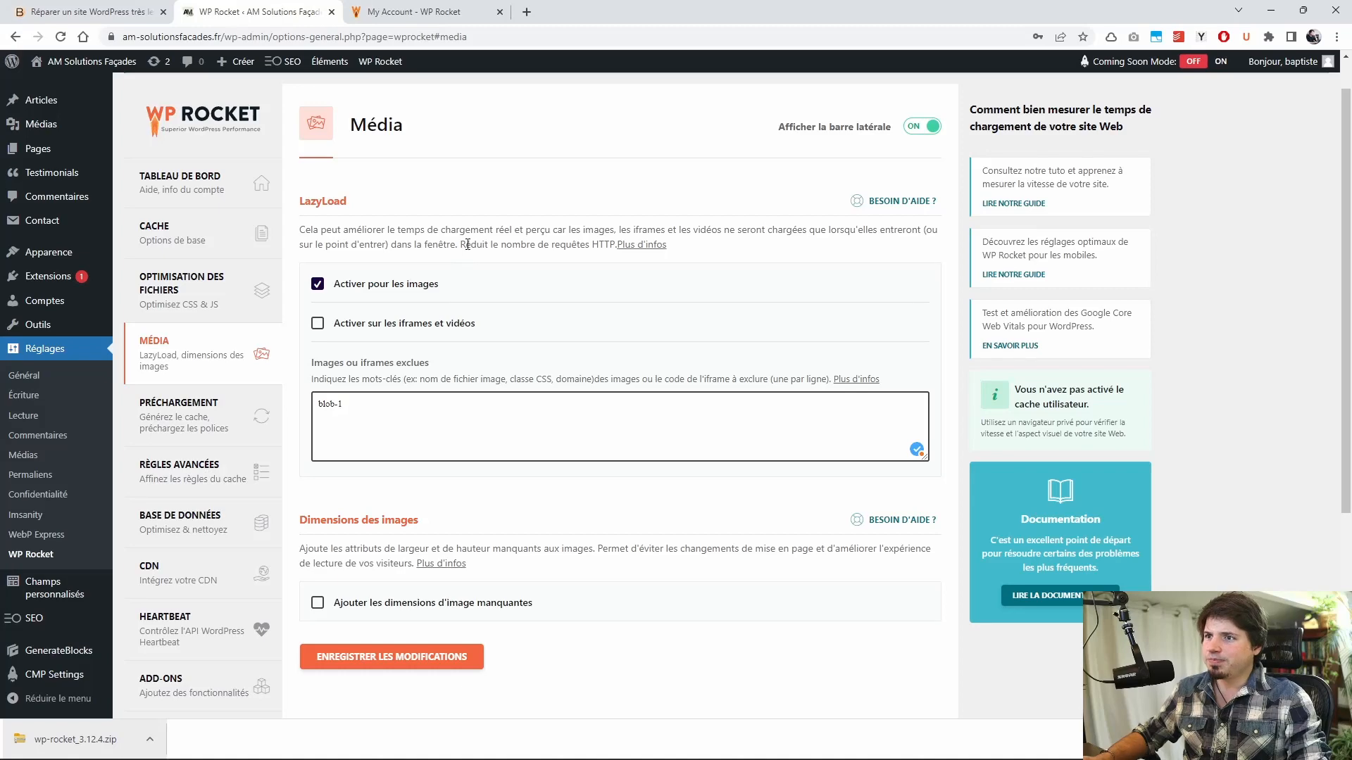
click(422, 656)
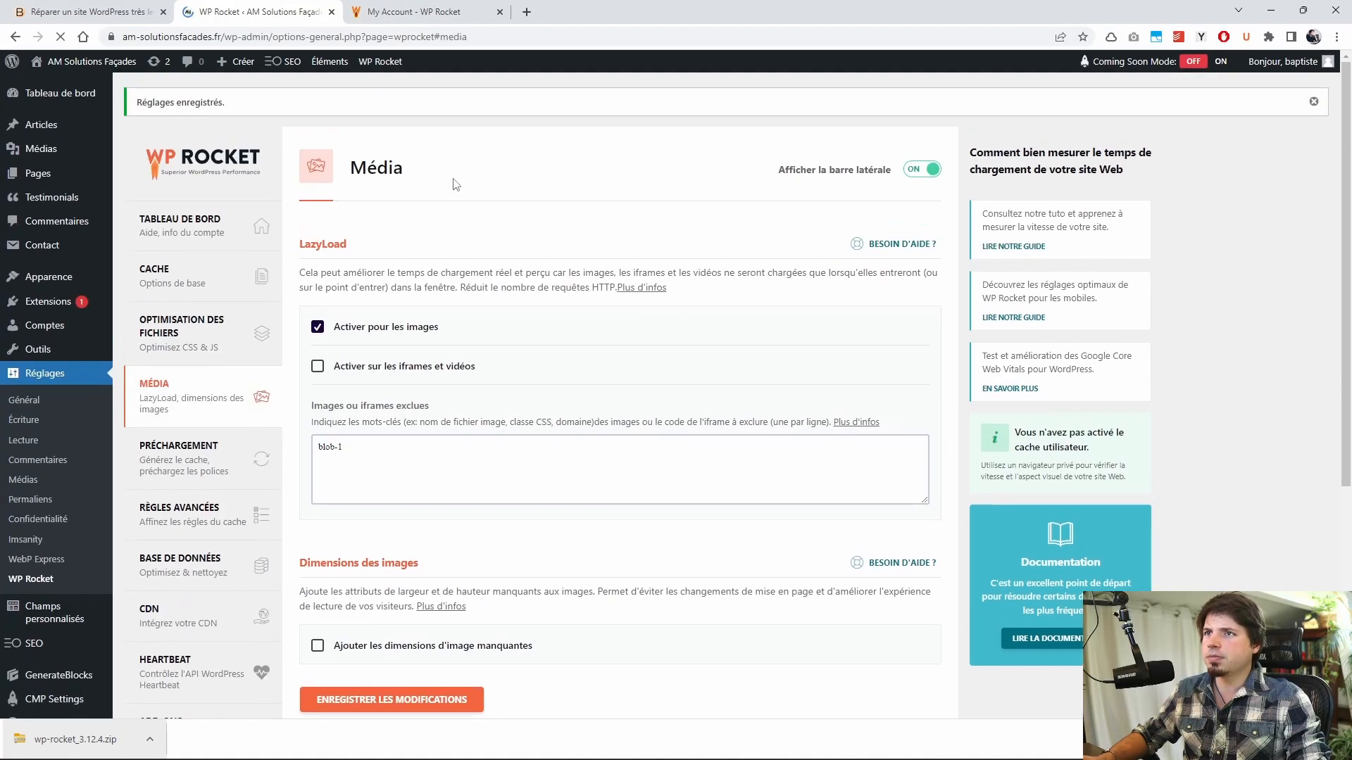
key(alt+Tab)
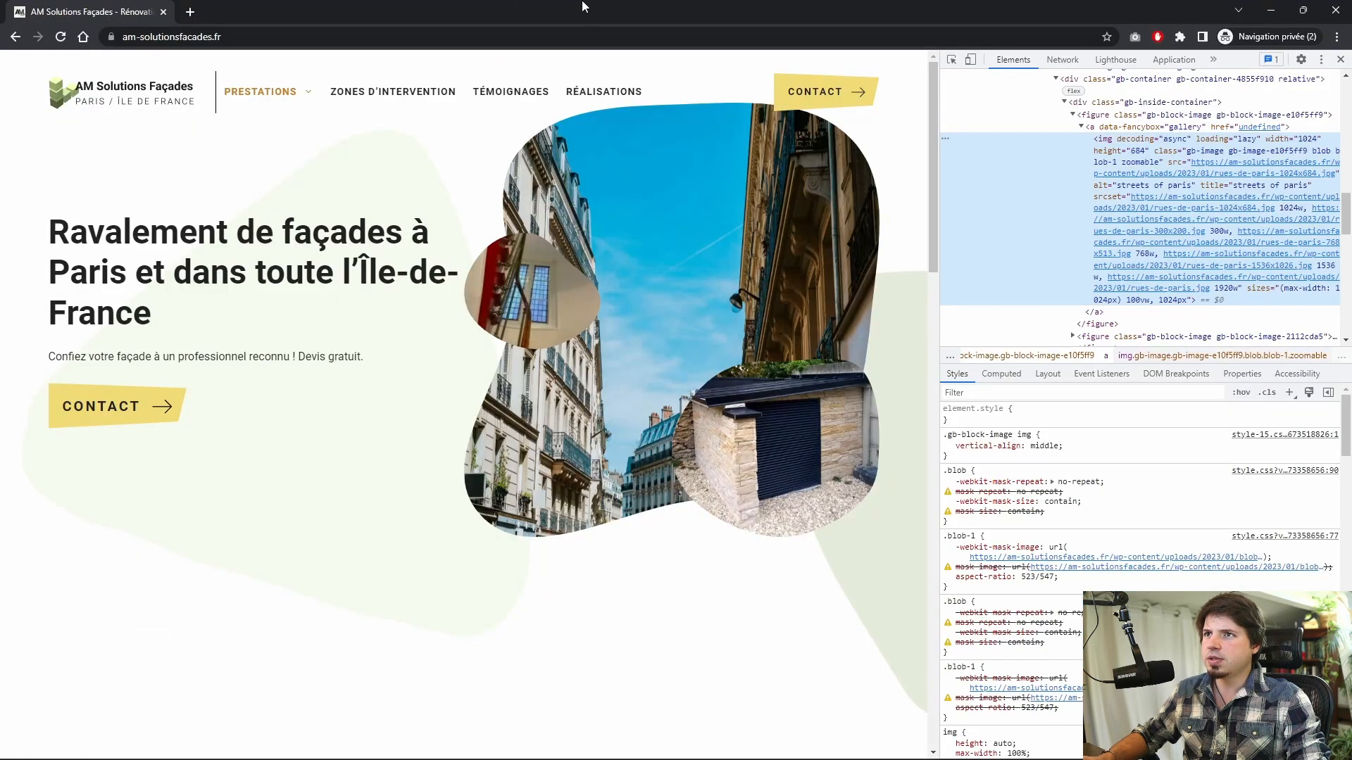
key(F5)
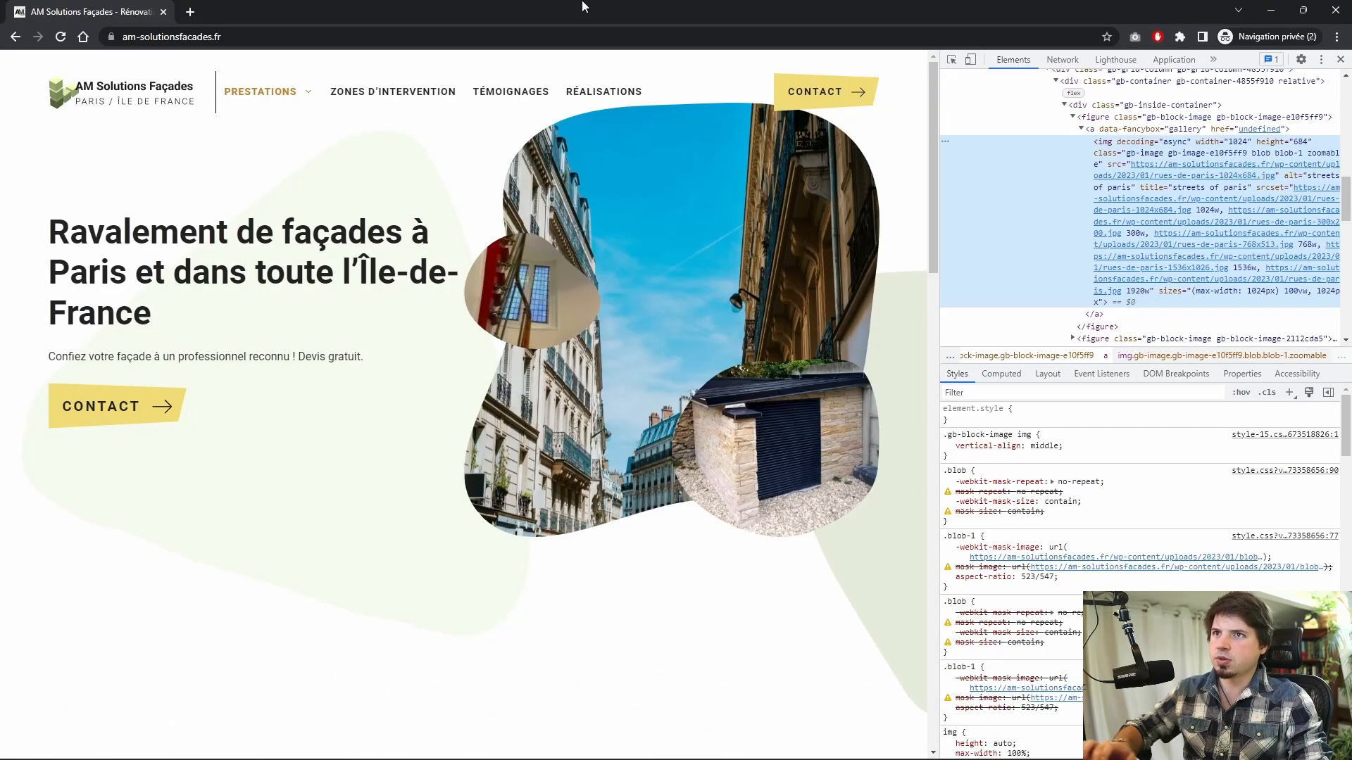
Step: Run a new Lighthouse page-load analysis for Mobile covering Performance, and review its score, metrics, opportunities and diagnostics
click(1116, 59)
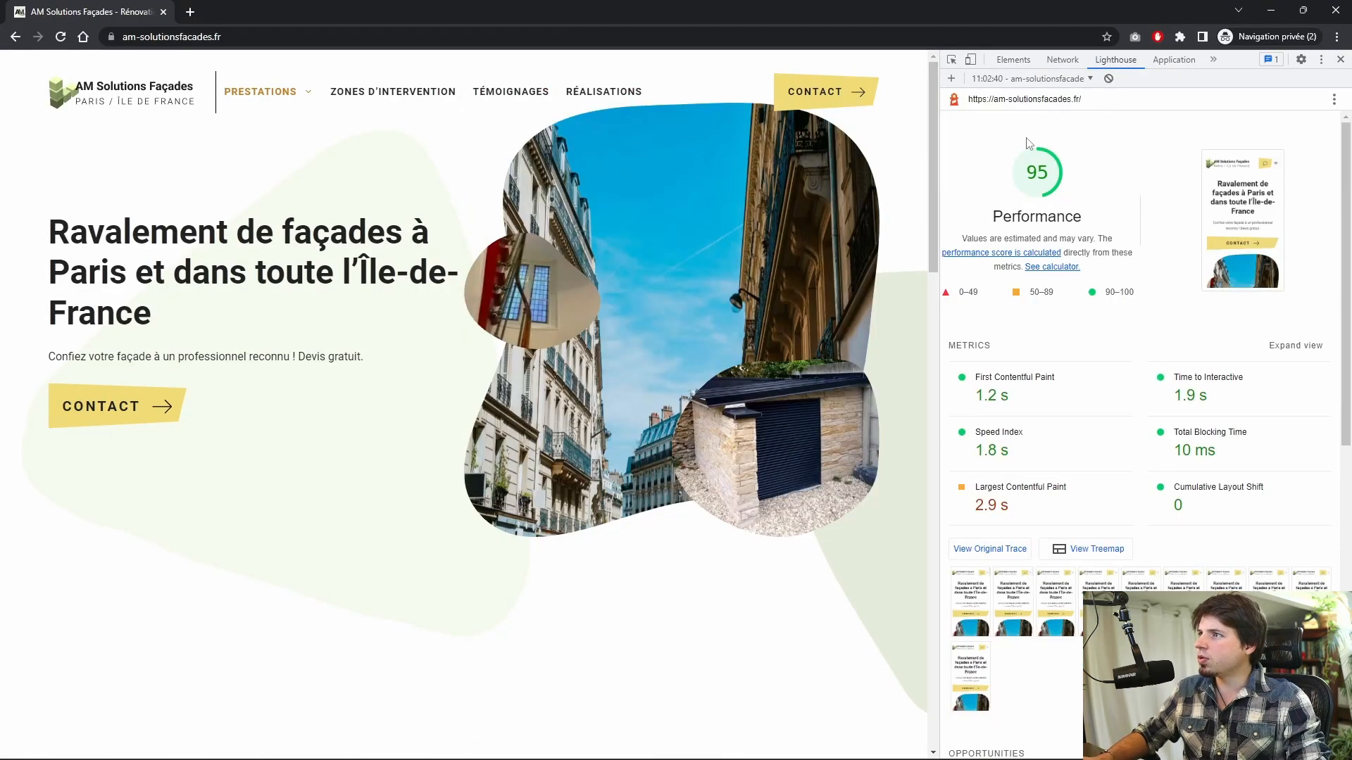
click(950, 78)
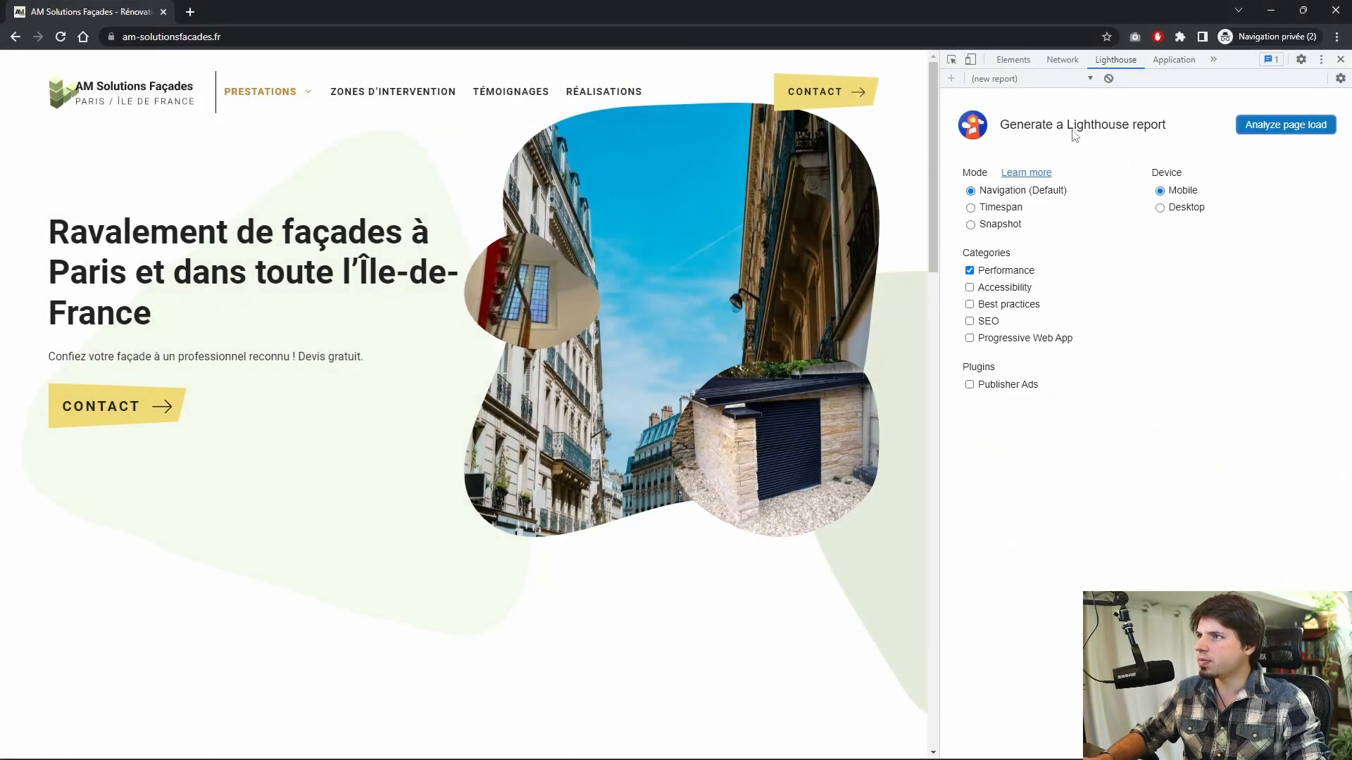
click(1260, 124)
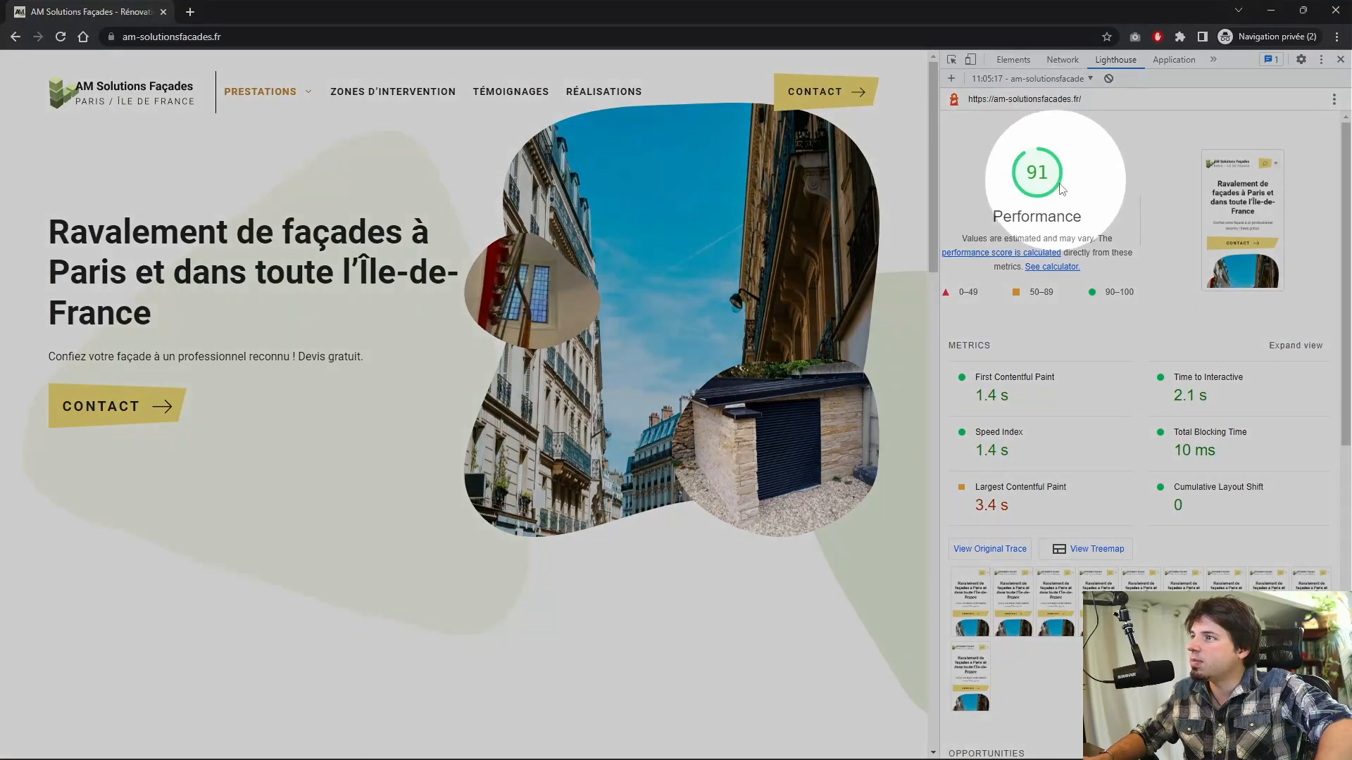
scroll(1124, 219, down, 7)
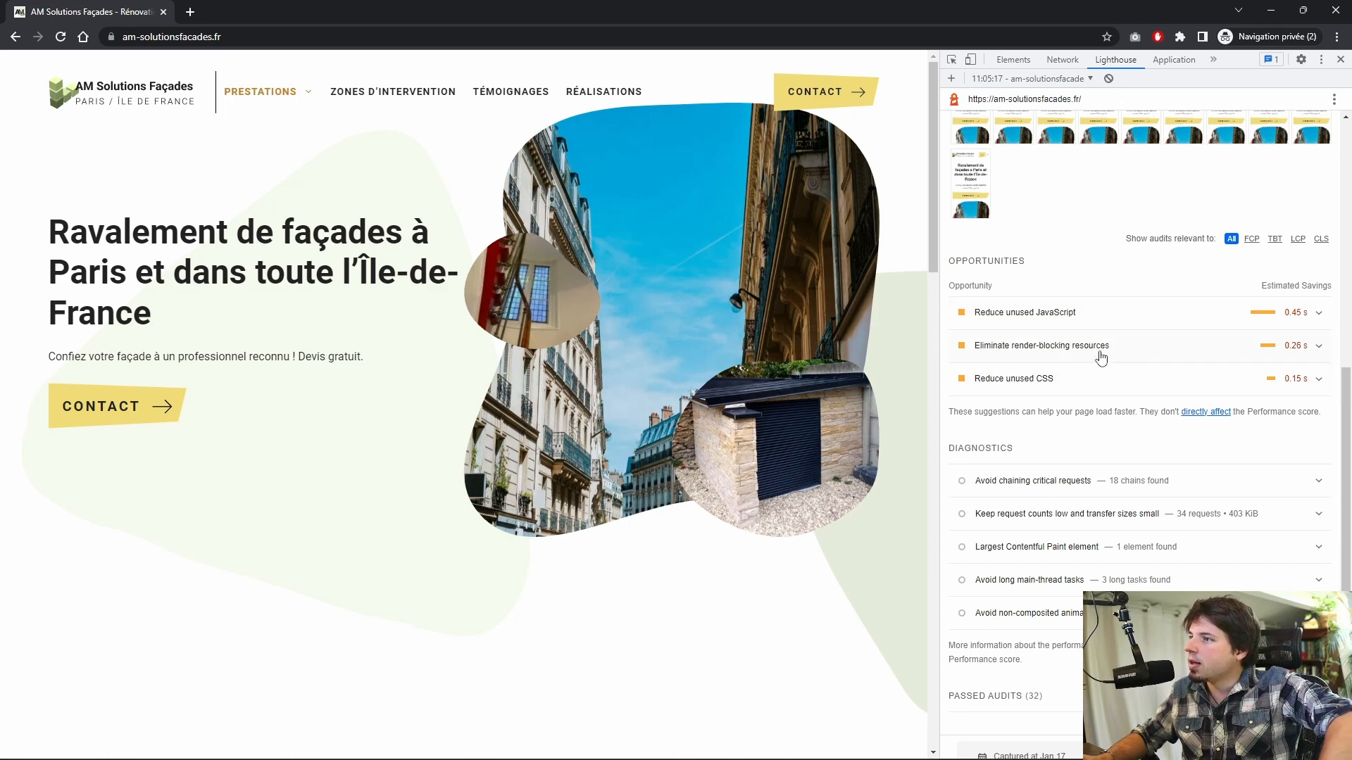
scroll(1038, 394, up, 5)
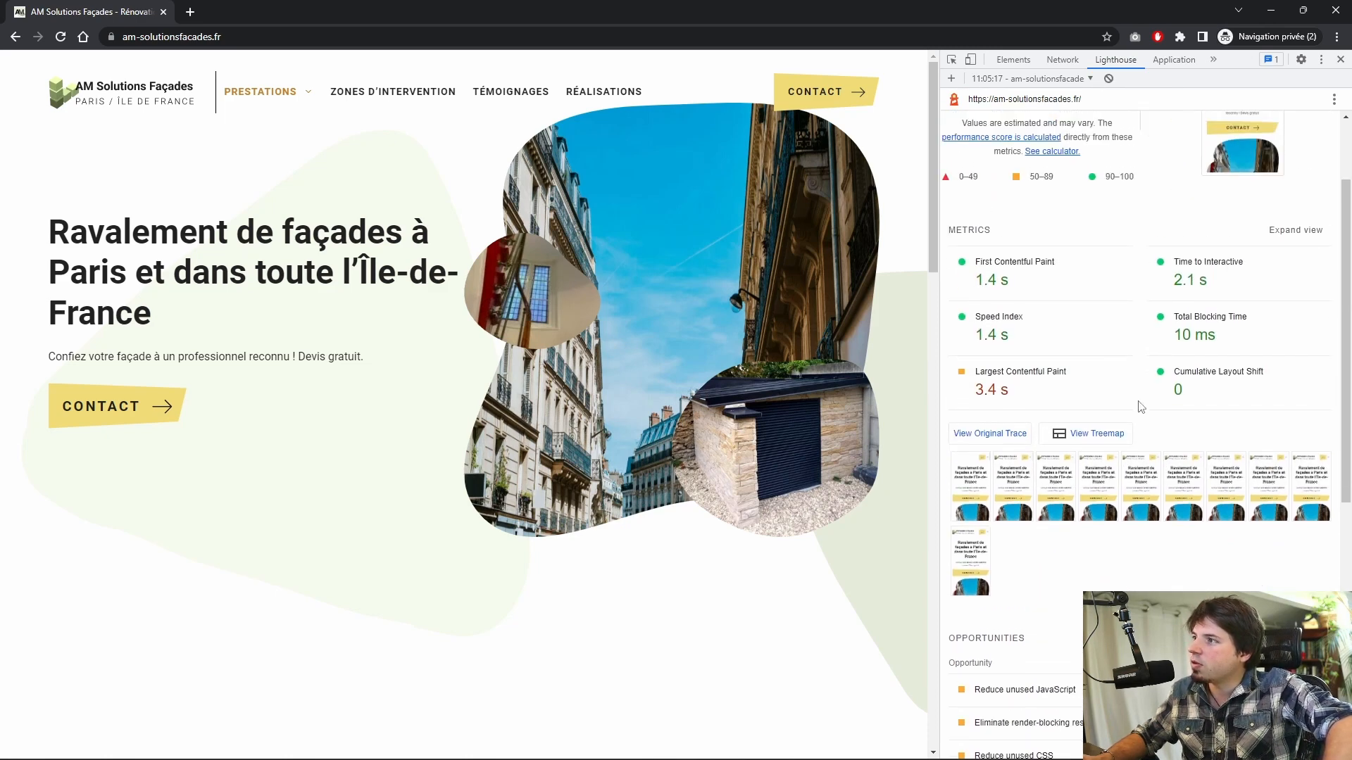
scroll(1126, 405, down, 2)
scroll(1075, 416, down, 2)
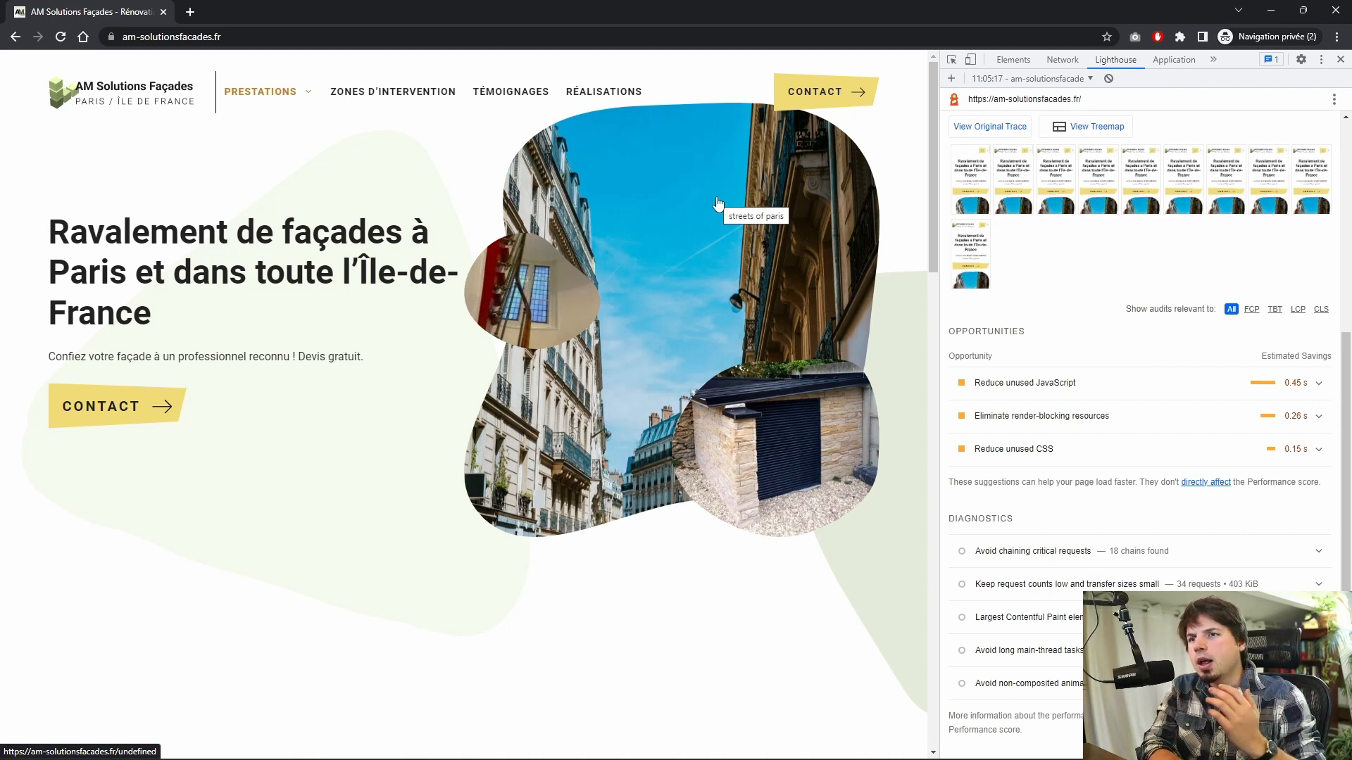
Step: Open the WebP Express settings from the installed extensions and review its operation mode, .htaccess rules, conversion and bulk convert options
key(alt+Tab)
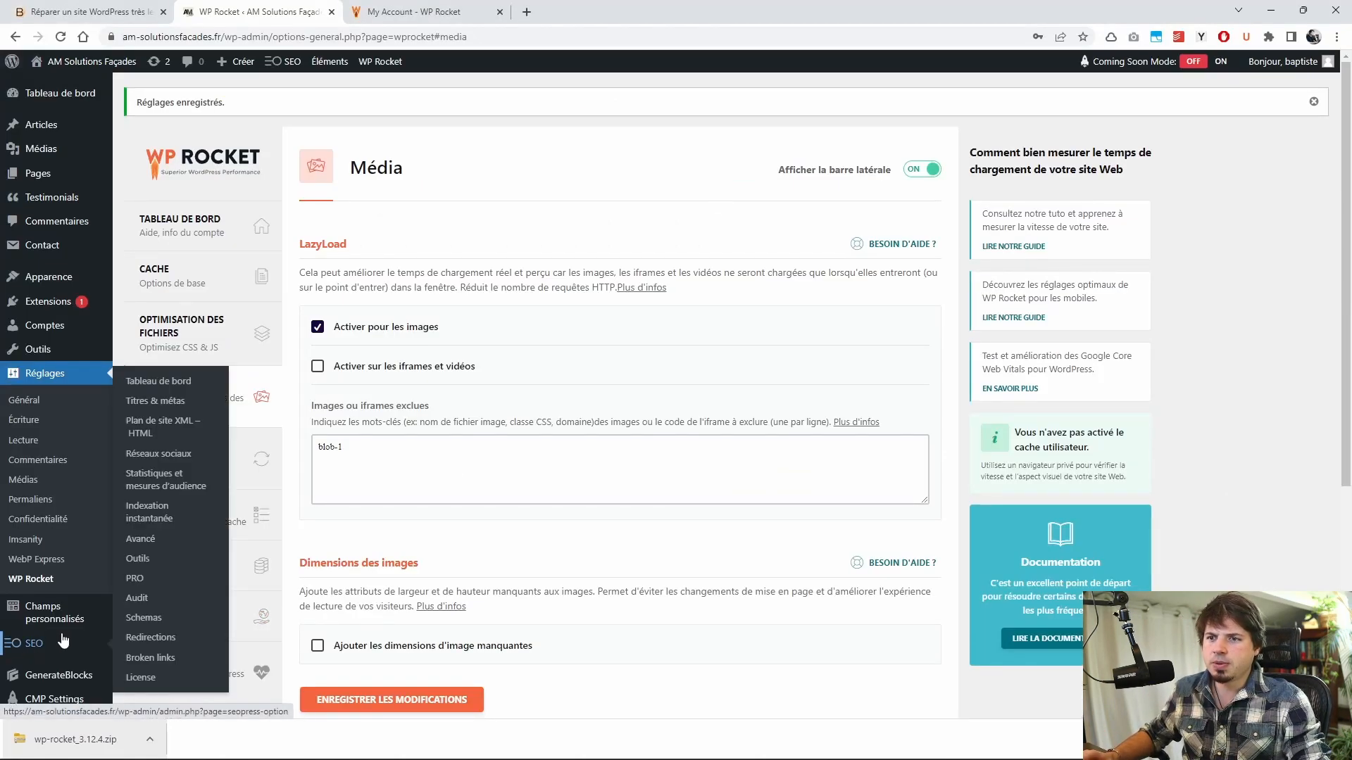
mouse_move(62, 642)
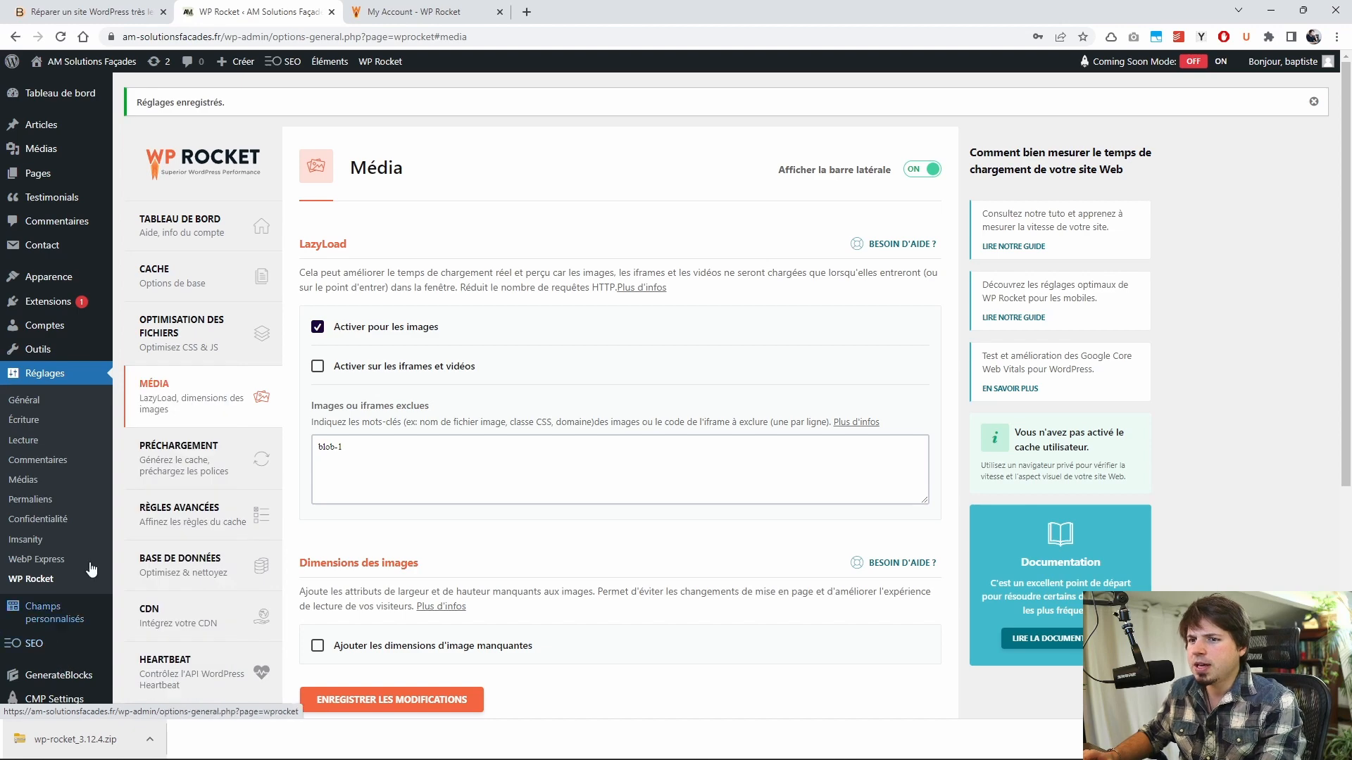
click(40, 303)
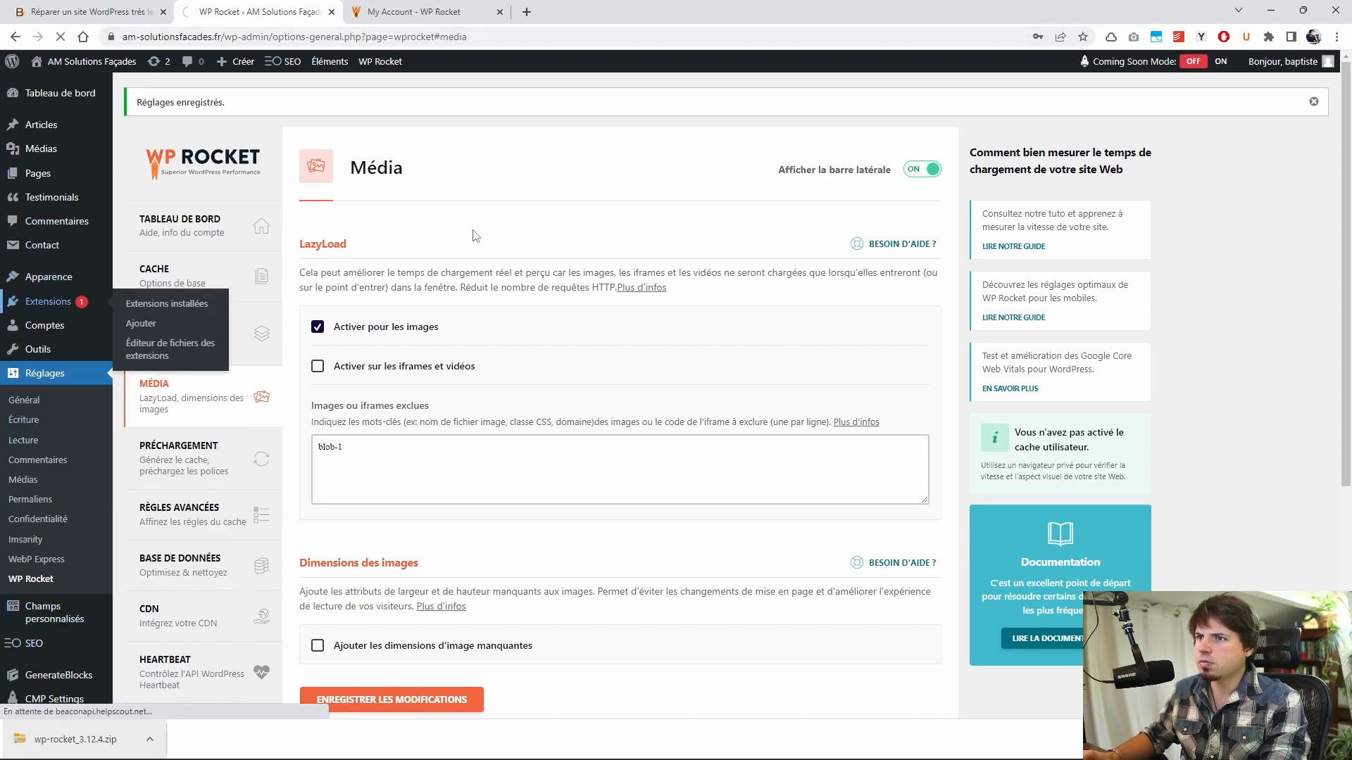
scroll(287, 323, down, 6)
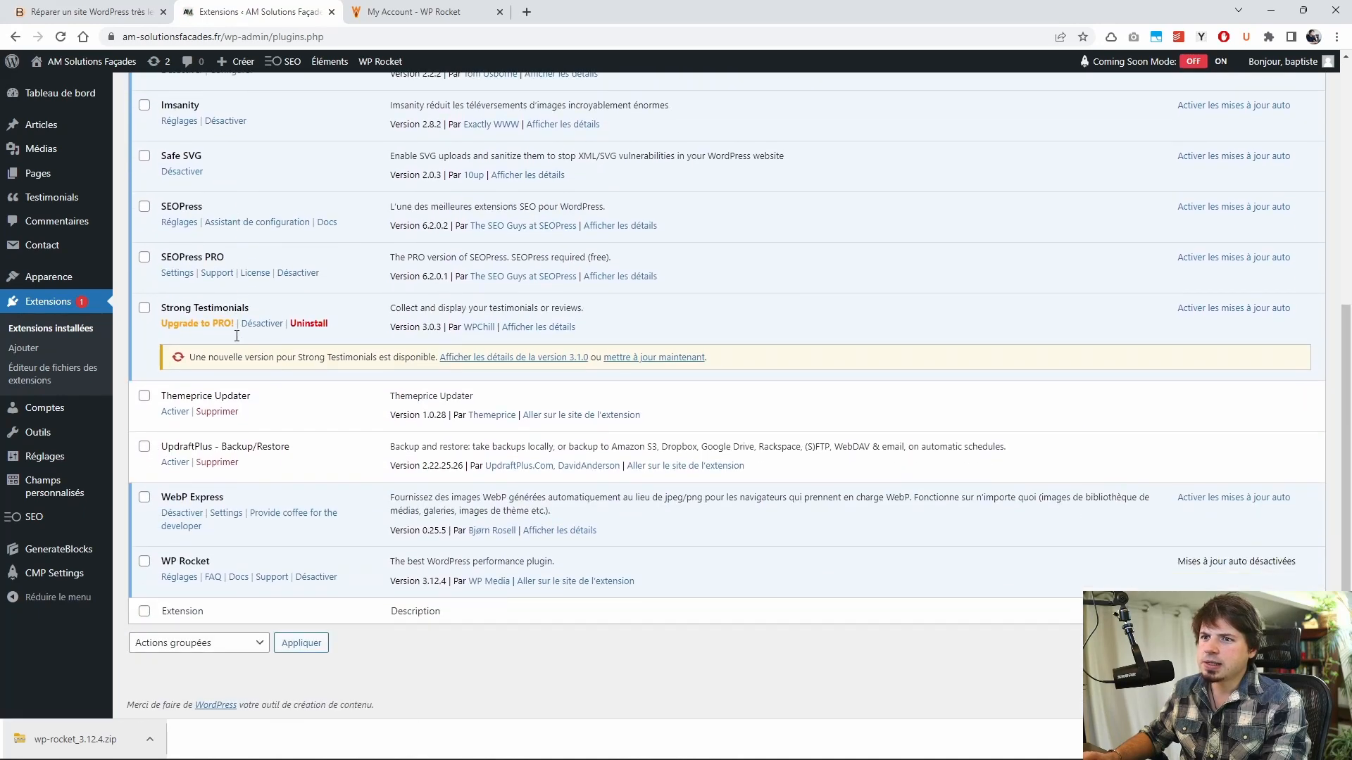
click(232, 514)
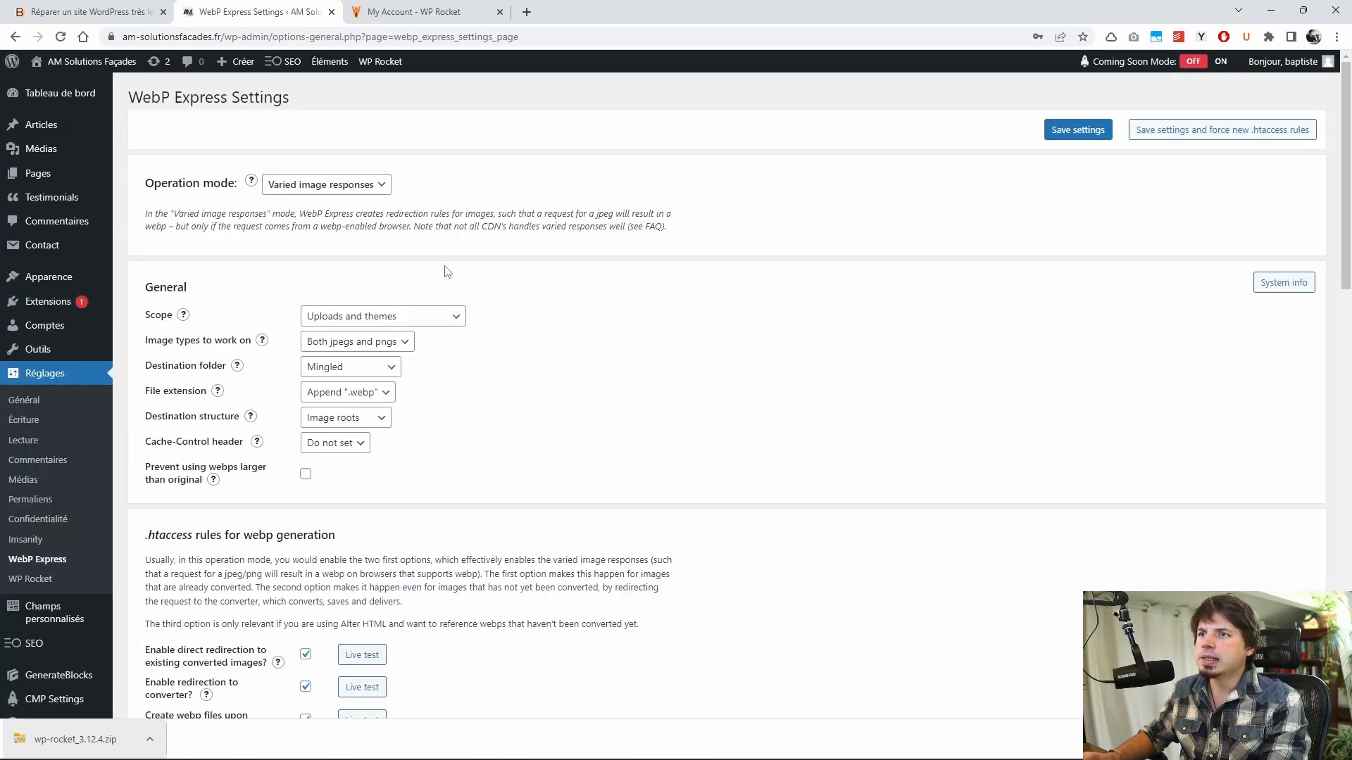
scroll(323, 212, down, 7)
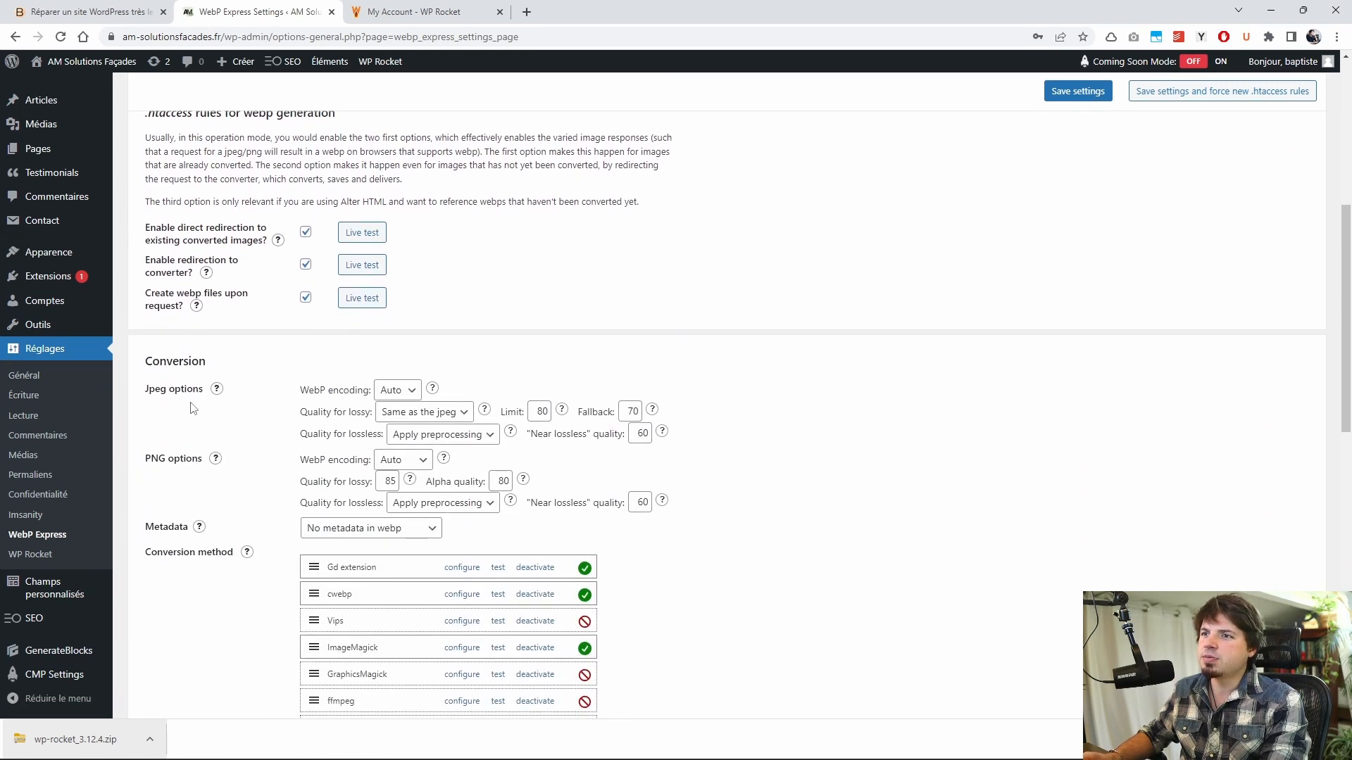
scroll(247, 416, down, 5)
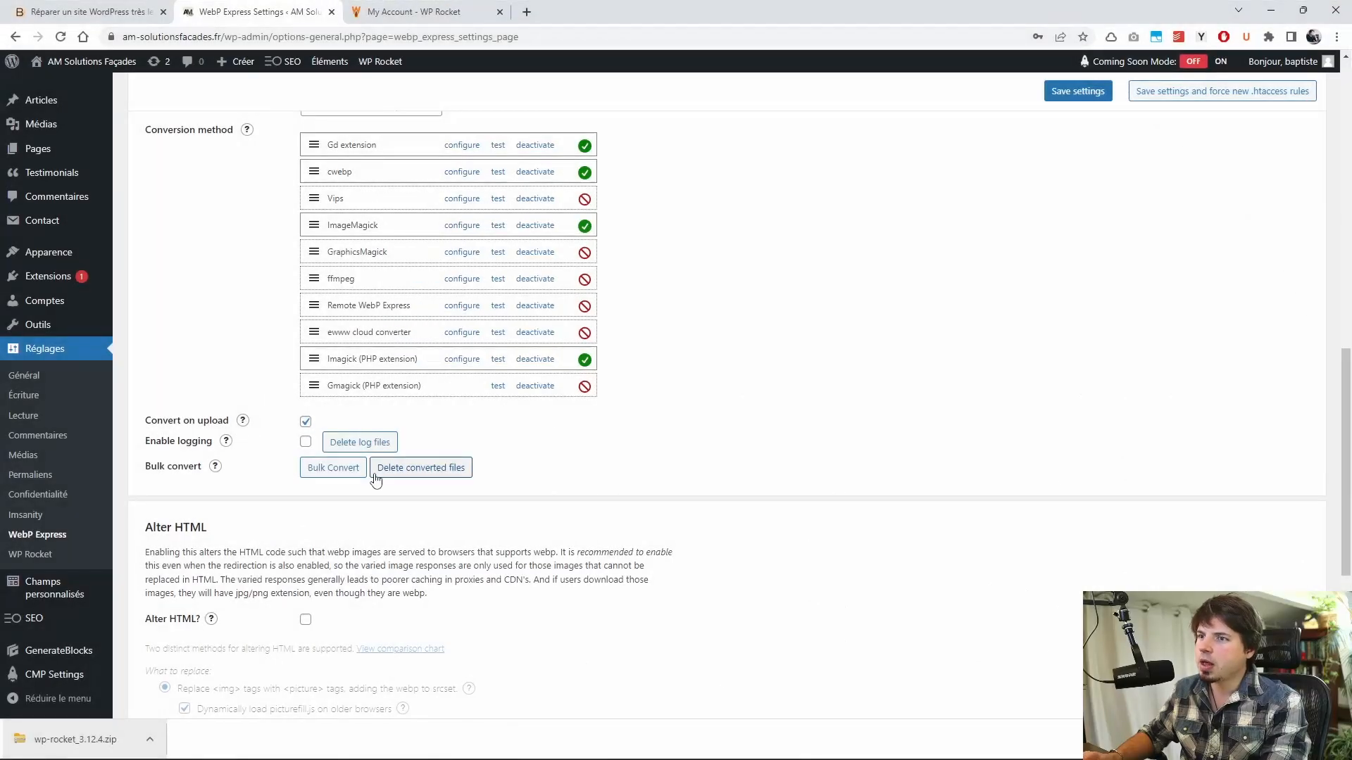
scroll(232, 493, up, 4)
scroll(240, 514, up, 8)
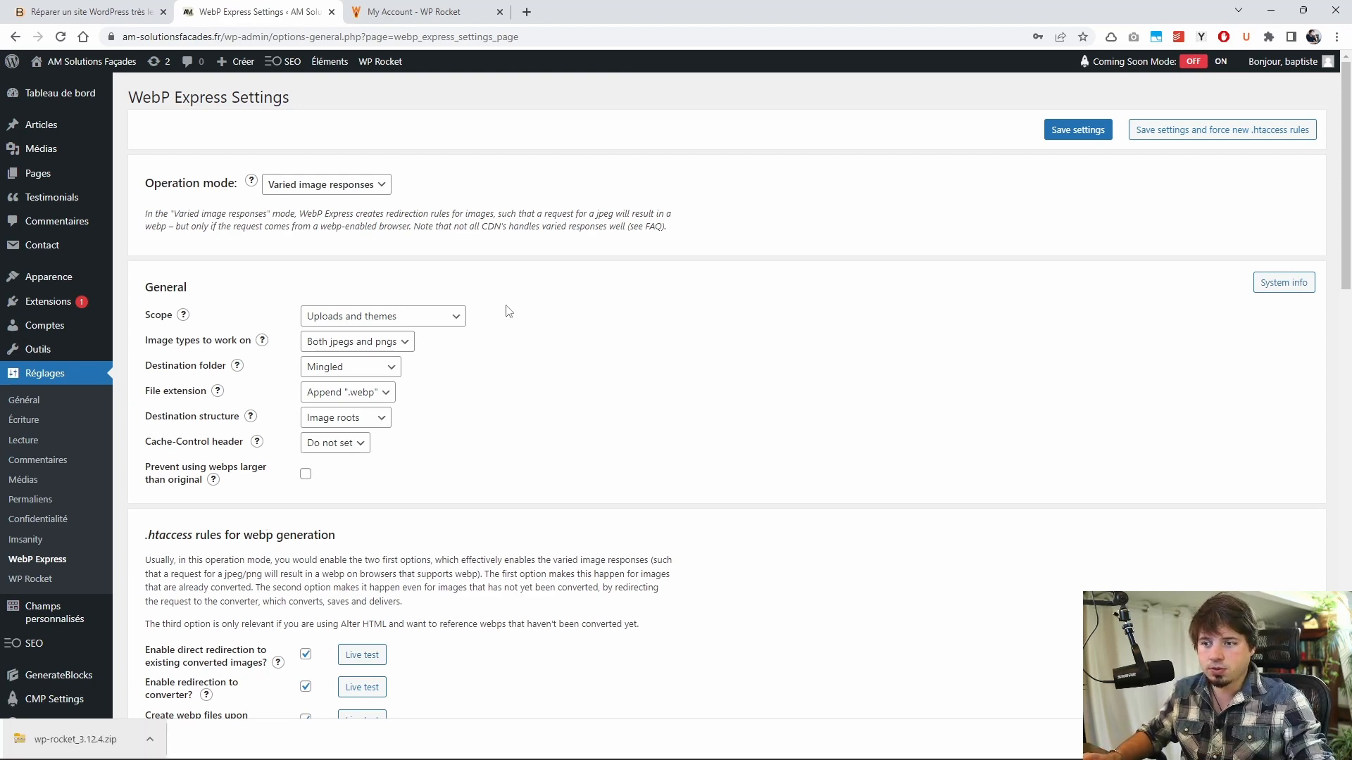
Step: Inspect the small round overlay image in the home page hero and examine its img tag's width, height and source
key(alt+Tab)
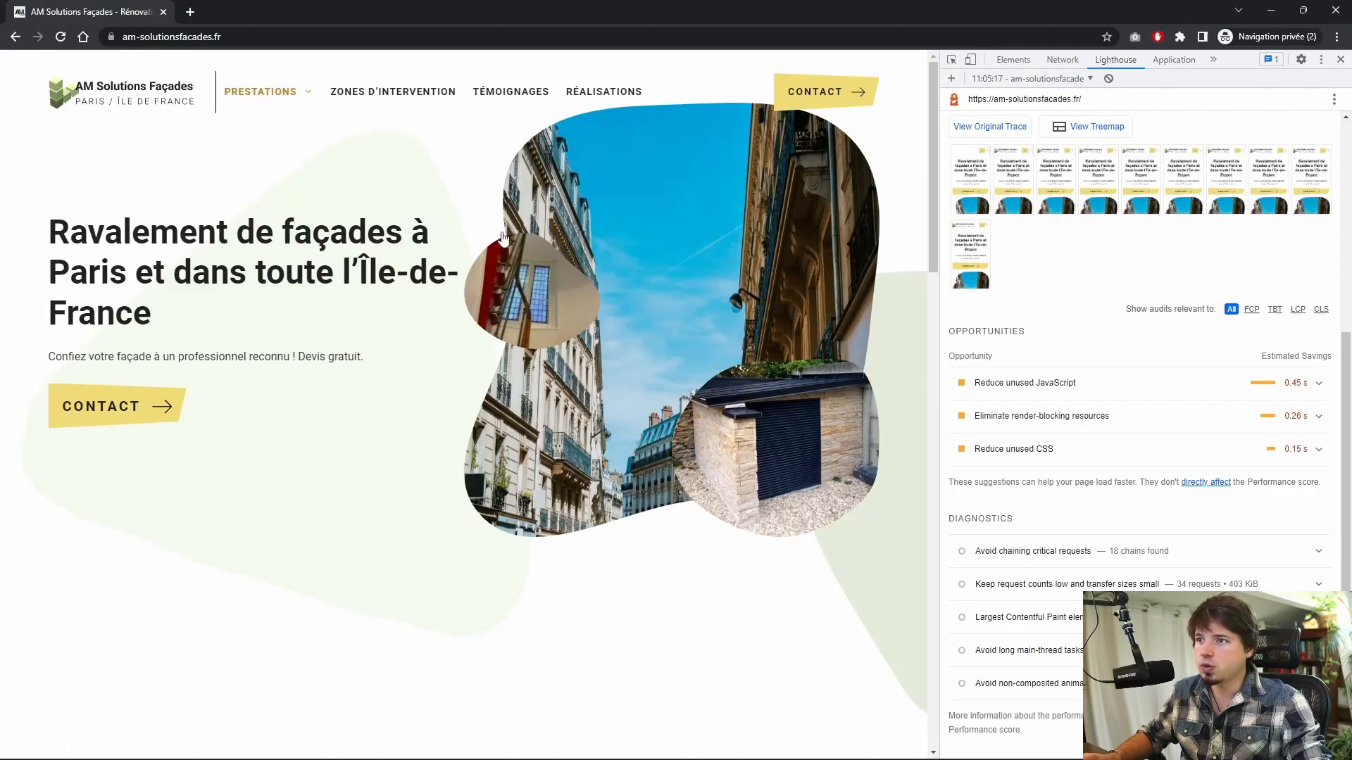
key(ctrl)
key(ctrl)
right_click(531, 301)
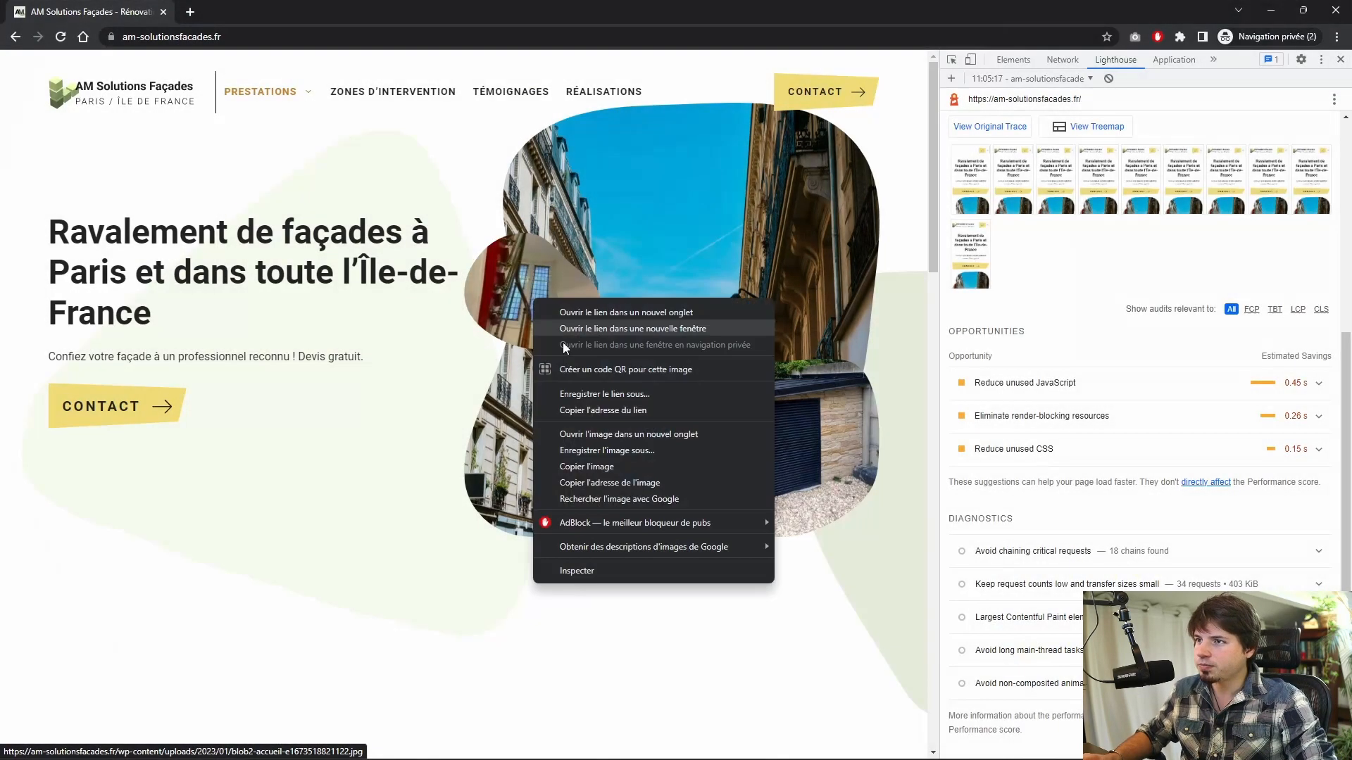
click(591, 568)
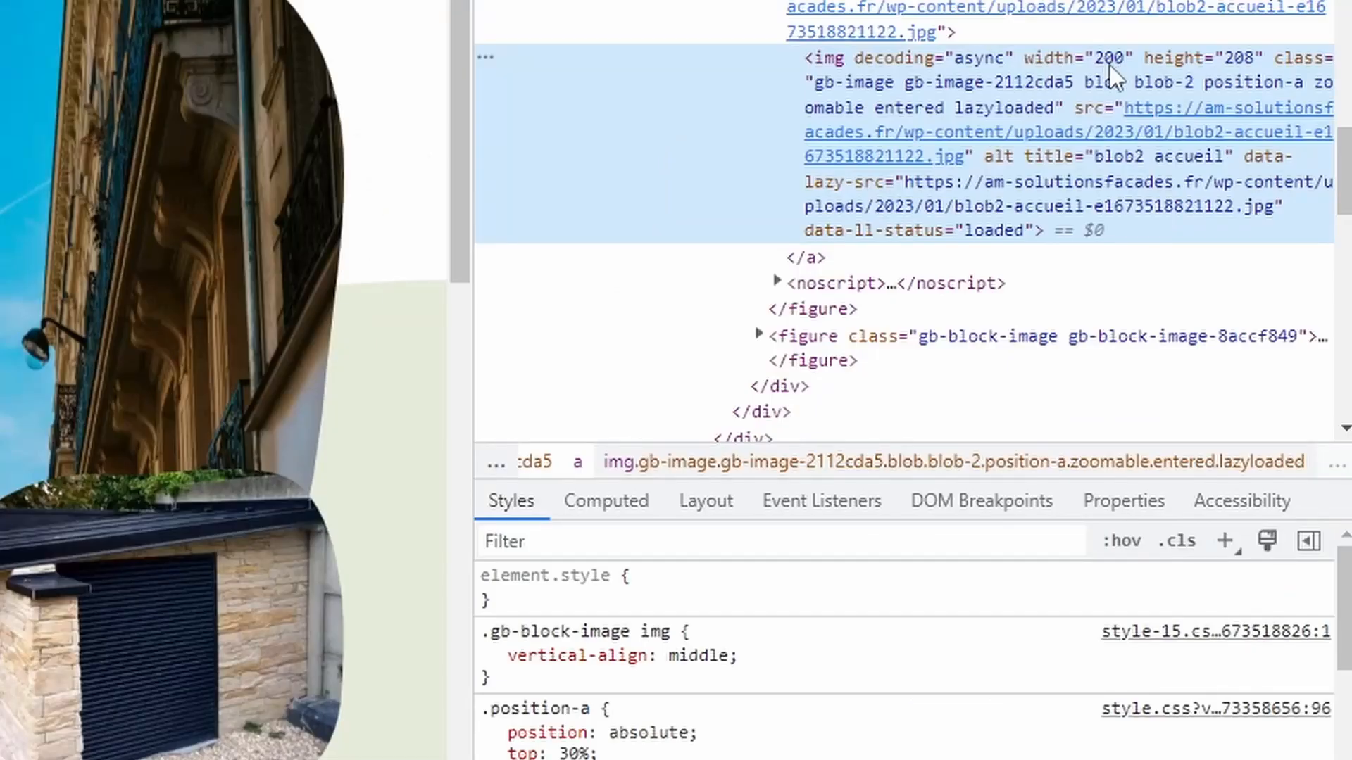
key(ctrl)
key(ctrl)
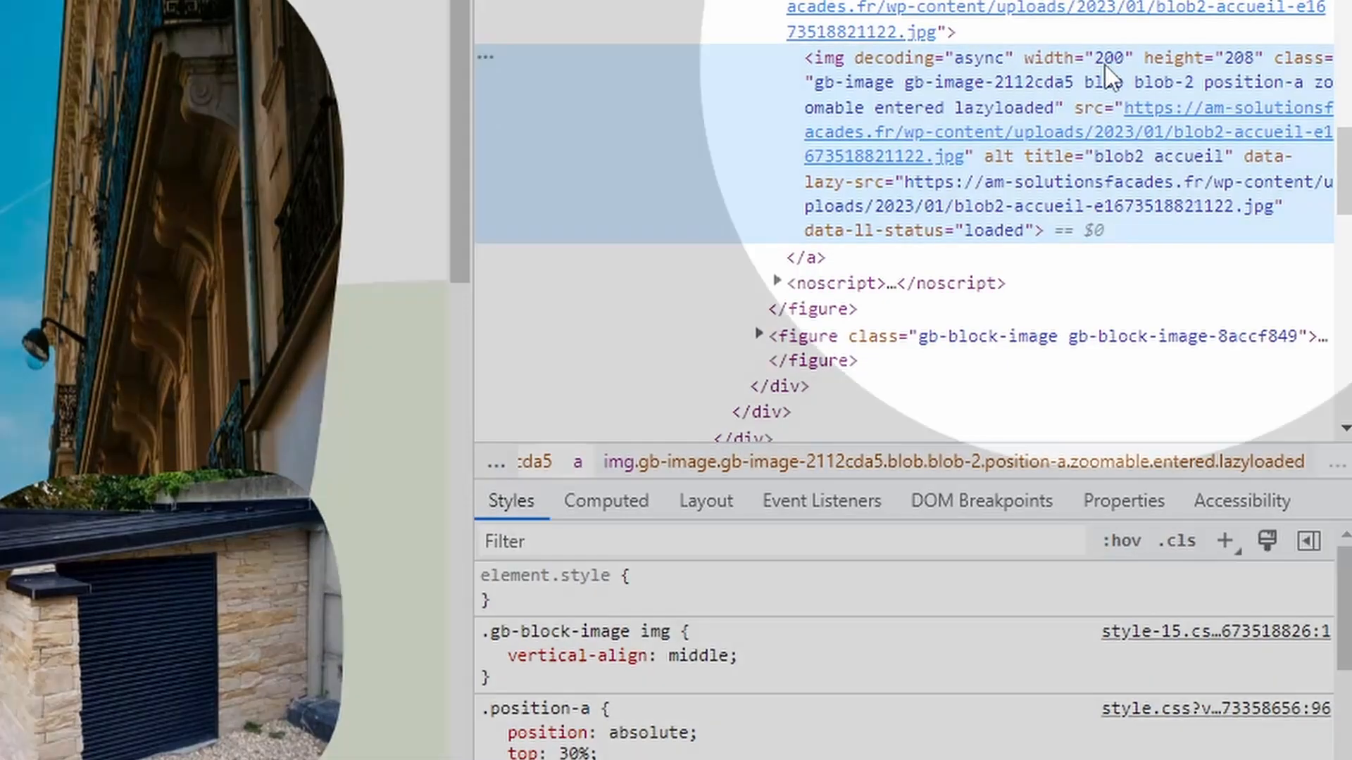
mouse_move(1167, 132)
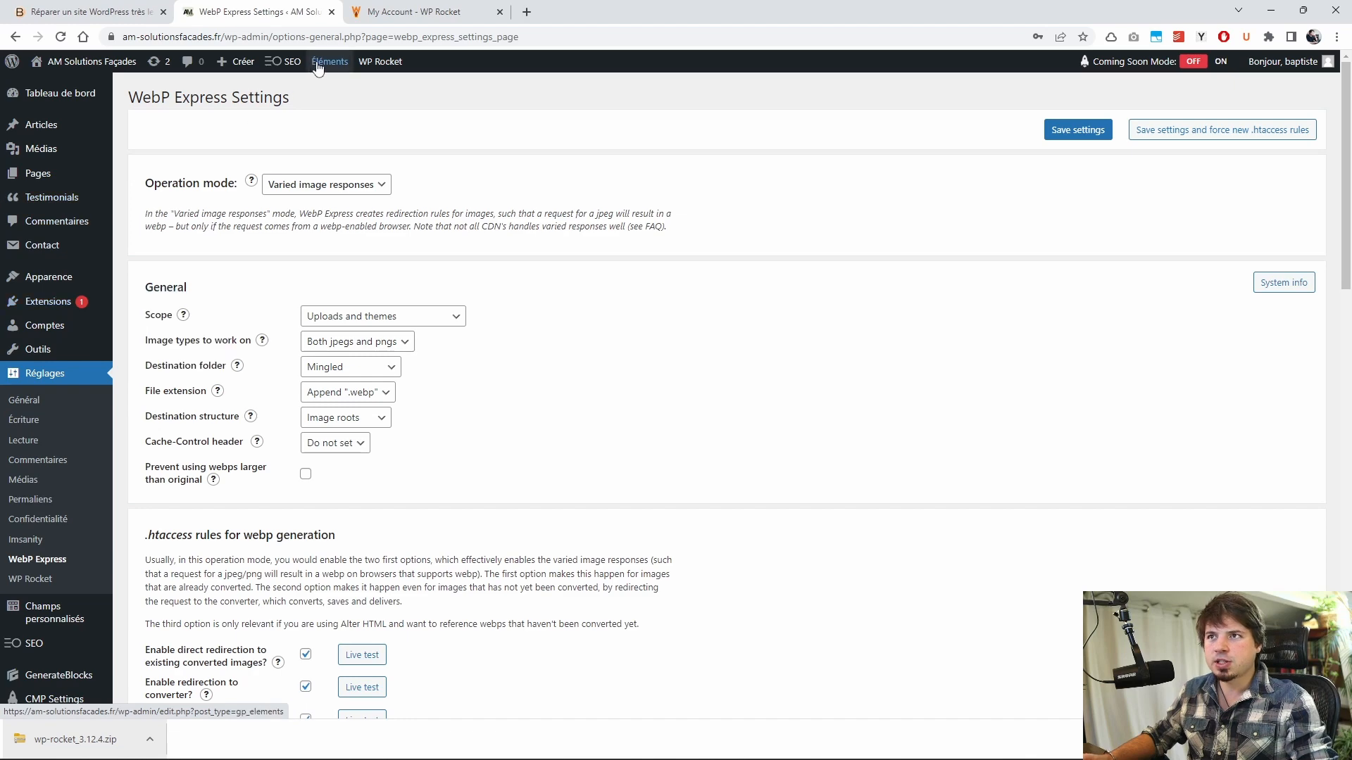
Step: Open the WP Rocket dashboard, and in the private window review the existing Lighthouse report's metrics, opportunities and diagnostics
click(387, 65)
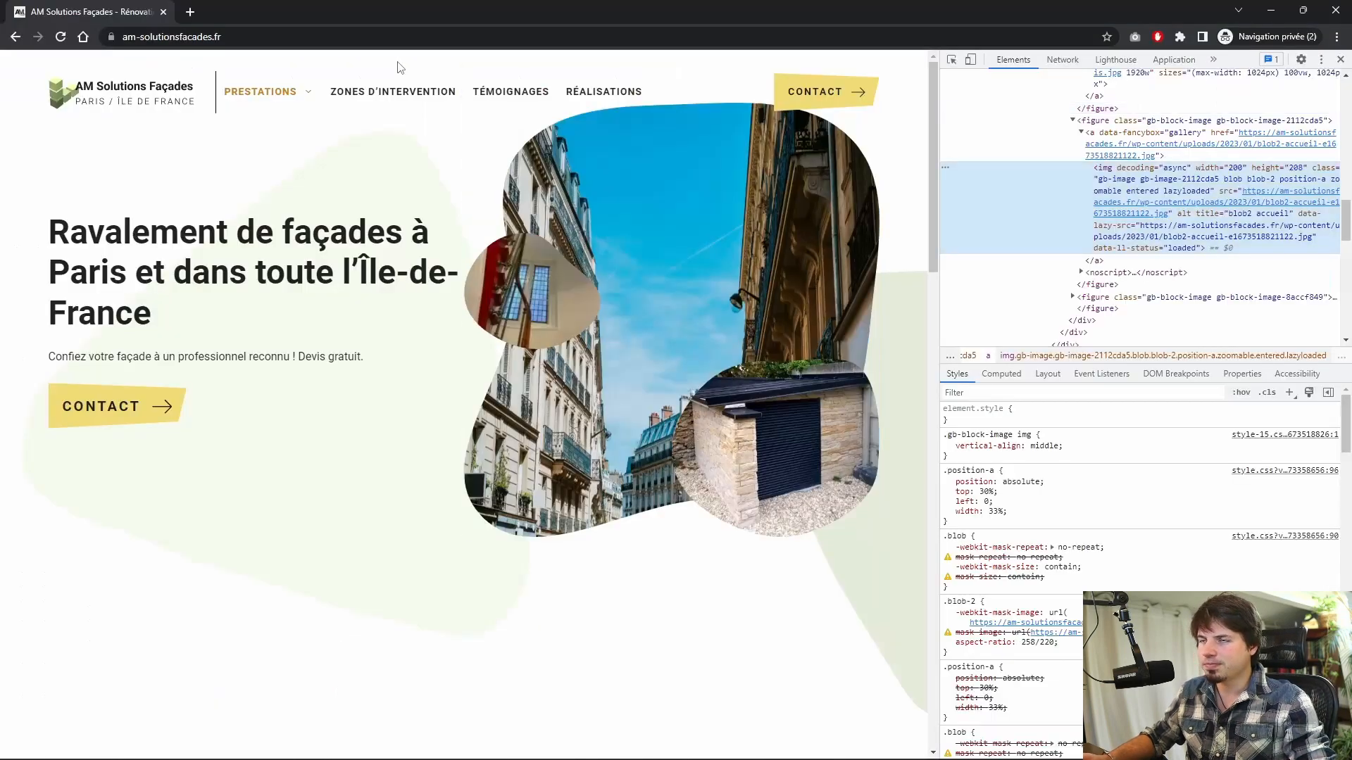
click(1116, 59)
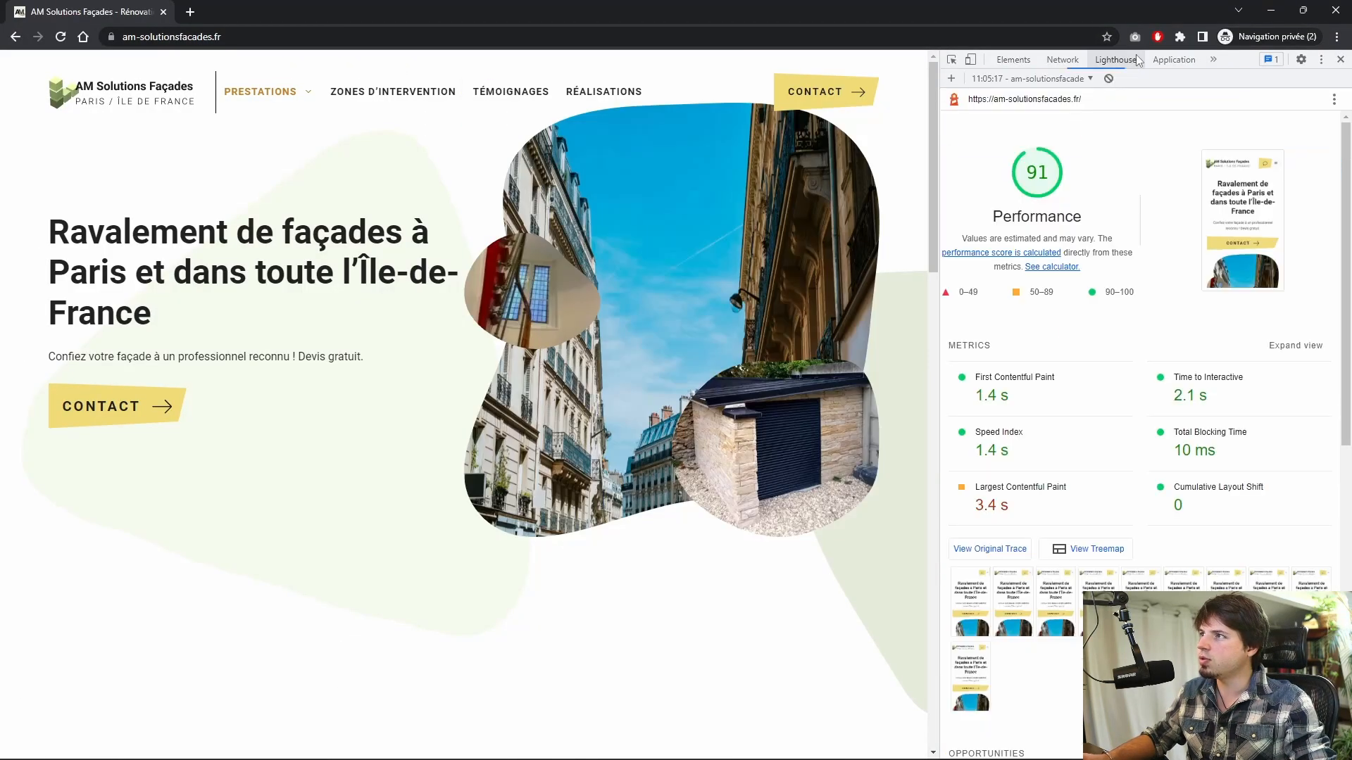
scroll(1075, 397, down, 3)
scroll(1075, 396, down, 3)
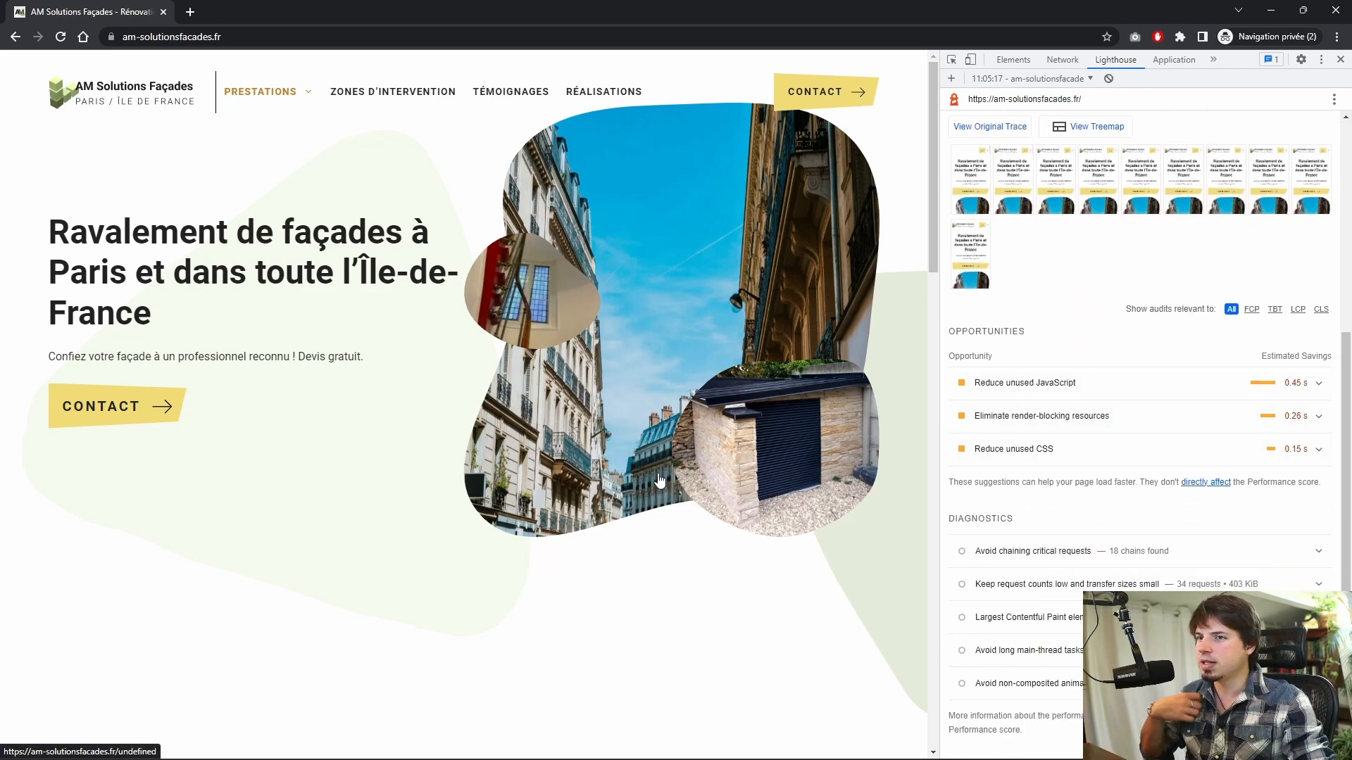
Step: In WP Rocket's Optimisation des fichiers settings, enable Minifier les fichiers CSS and accept its activation warning
key(alt+Tab)
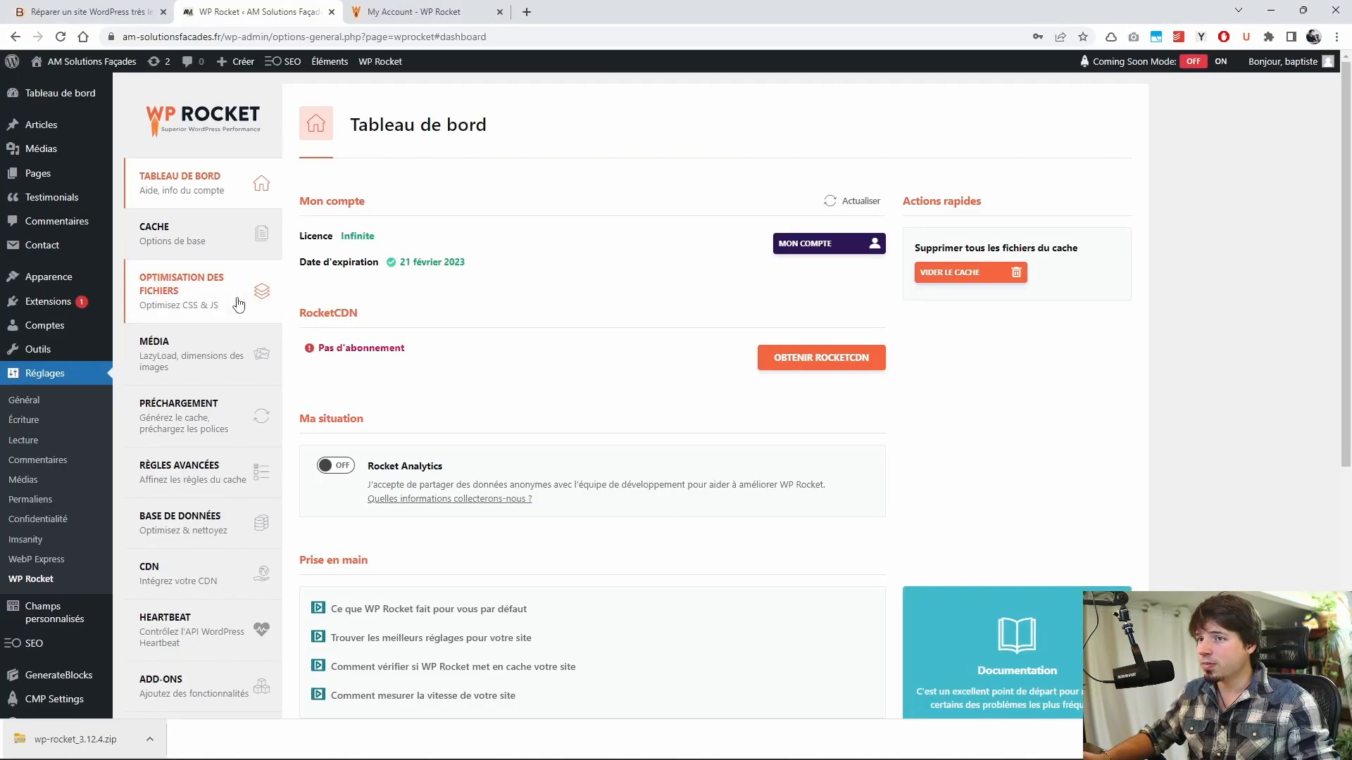
click(212, 300)
click(318, 250)
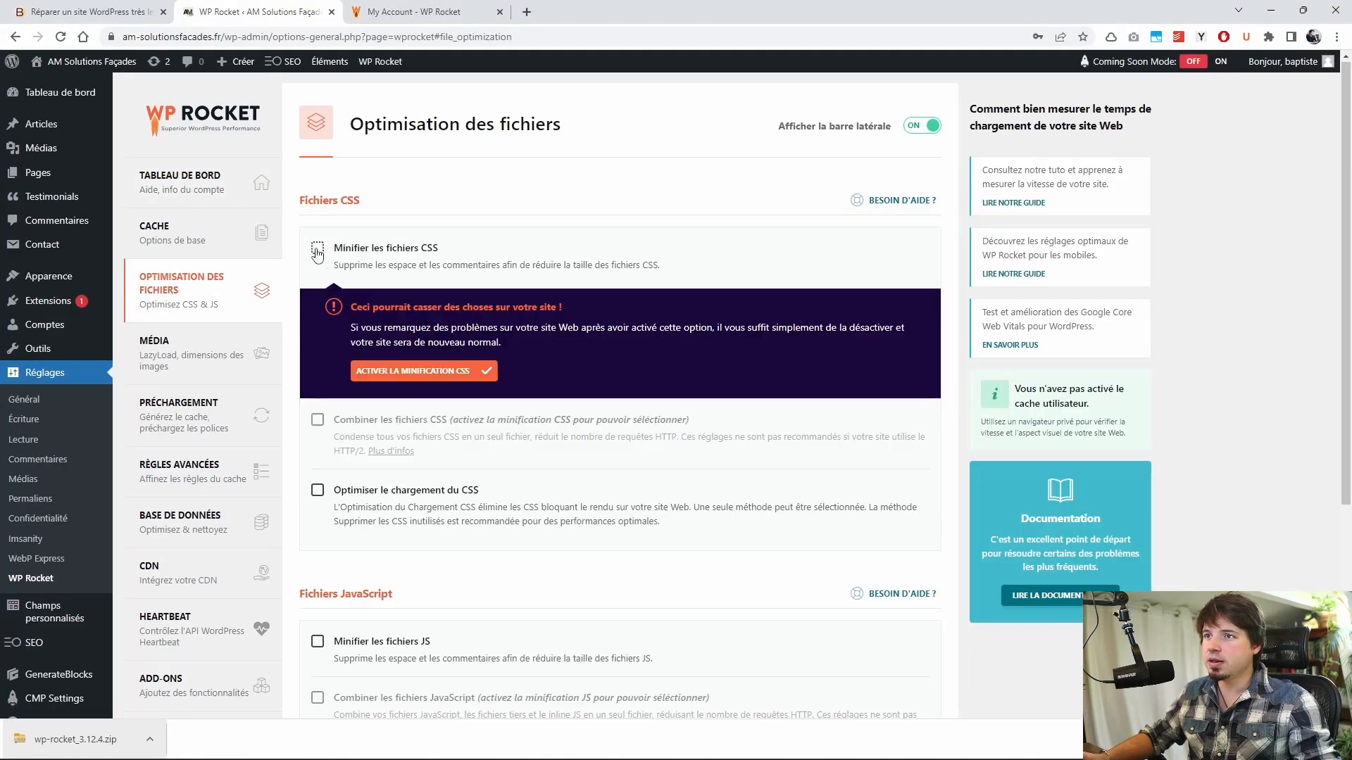
click(437, 368)
scroll(402, 443, down, 4)
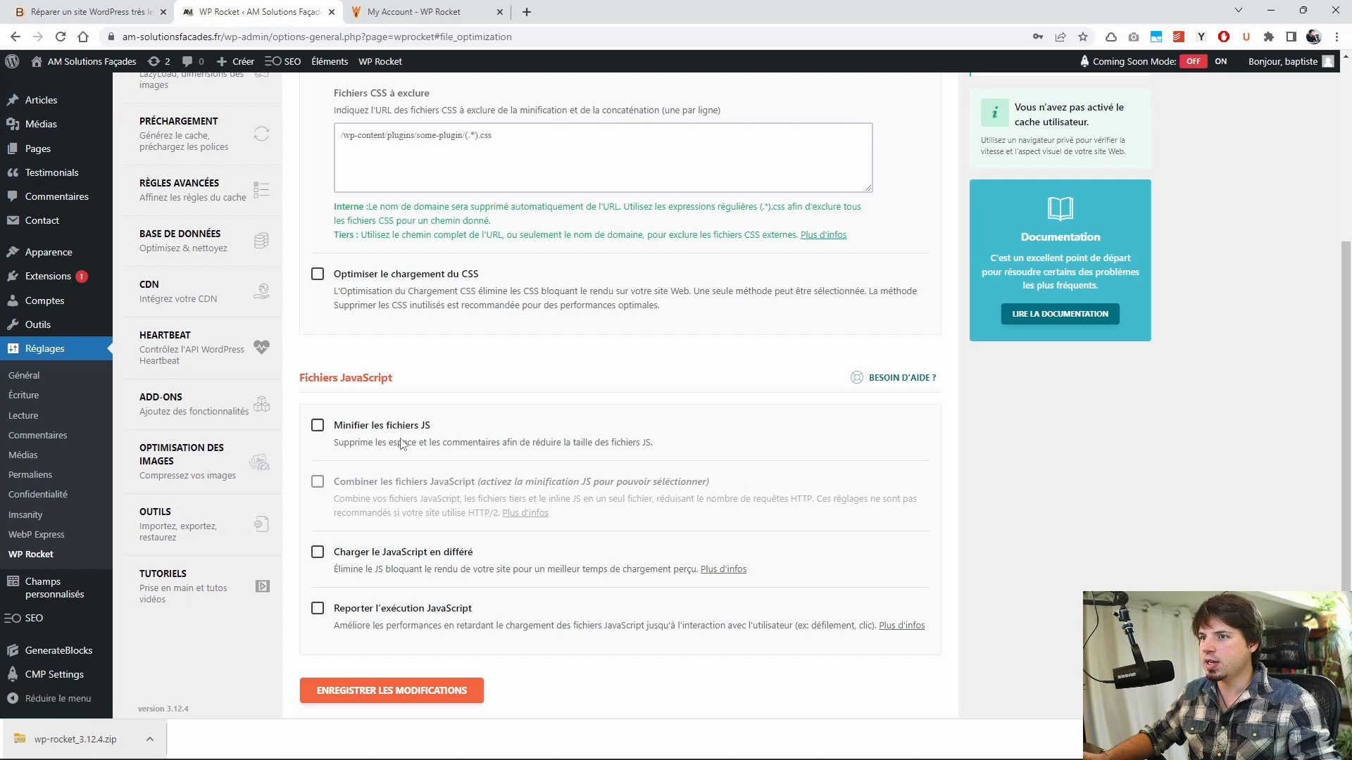
Step: Enable Minifier les fichiers JS, accept its activation warning, and save the file optimisation settings
click(317, 425)
click(437, 543)
scroll(804, 498, down, 2)
scroll(804, 497, down, 2)
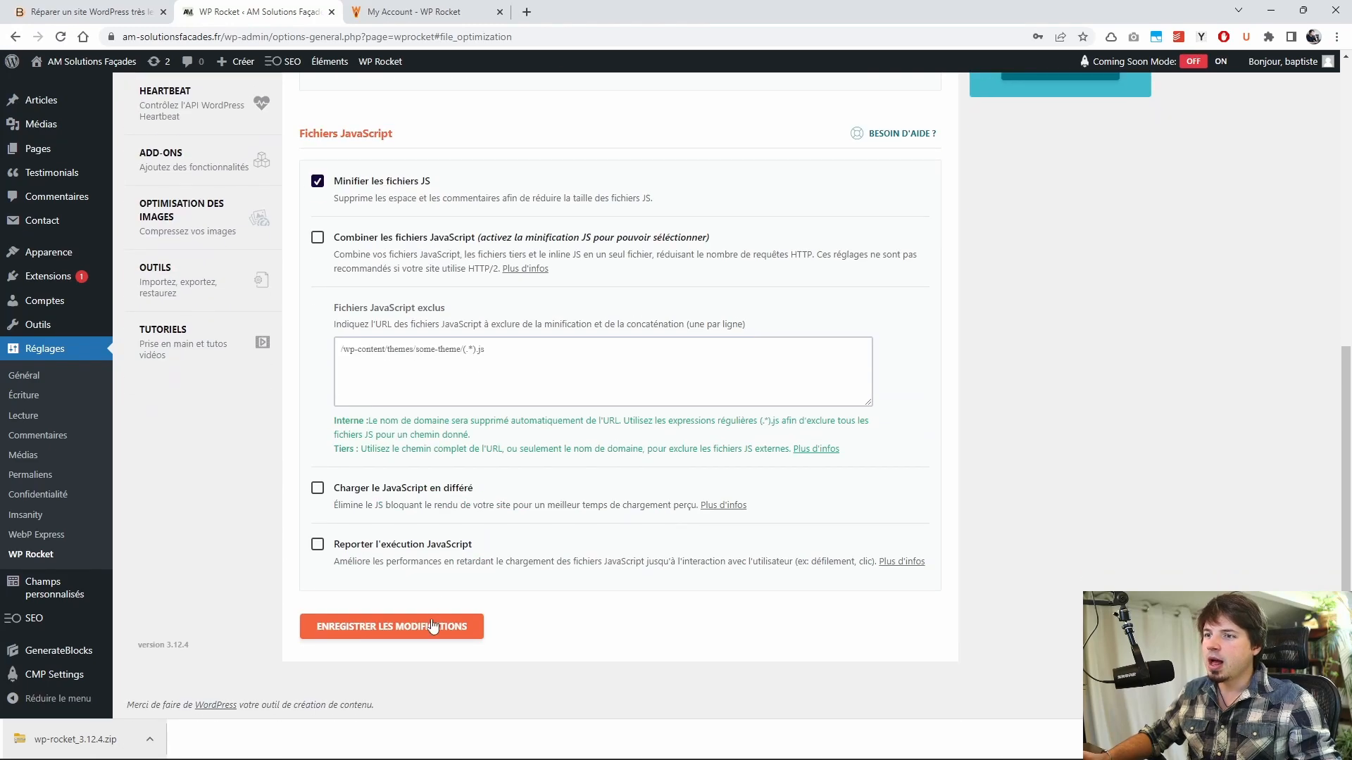
click(433, 625)
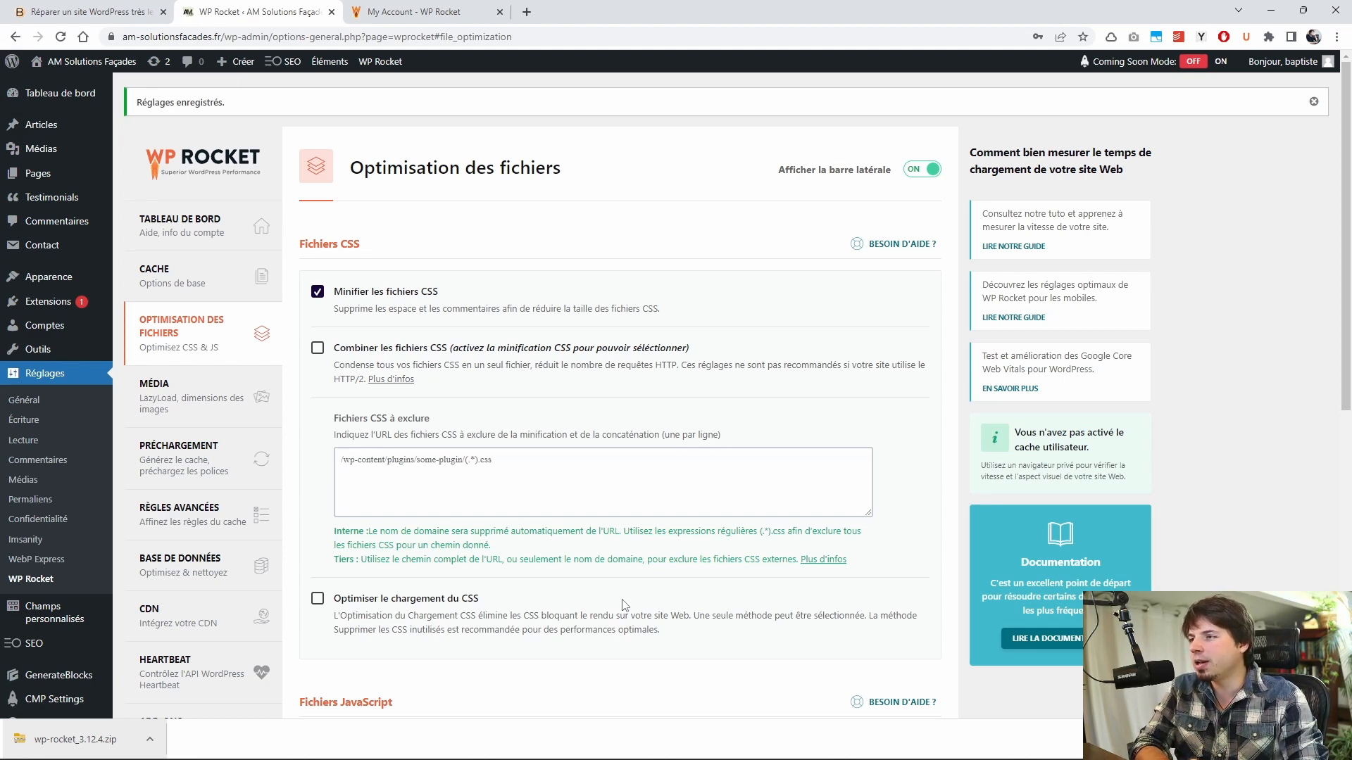
Step: Clear the WP Rocket cache and activate Optimiser le chargement du CSS with the Supprimer les ressources CSS inutilisées method
key(Menu)
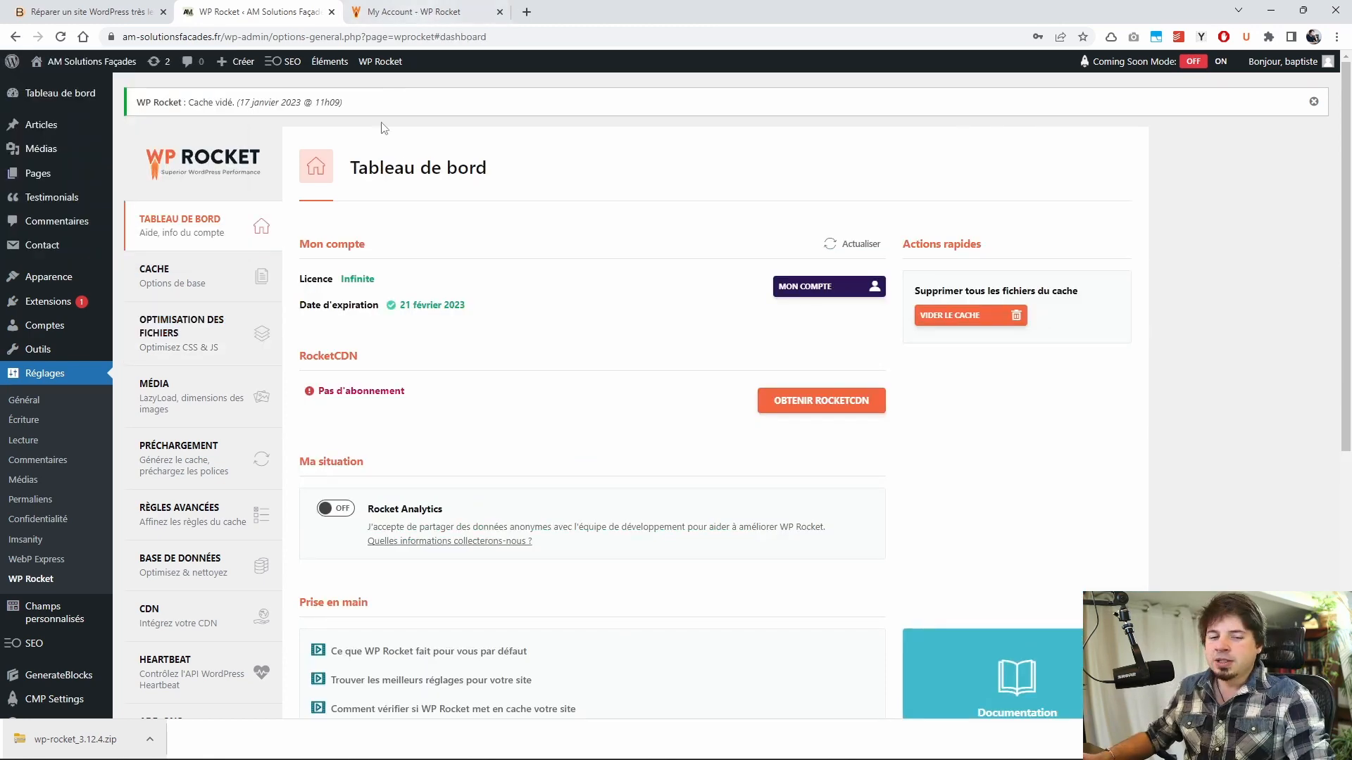
click(232, 321)
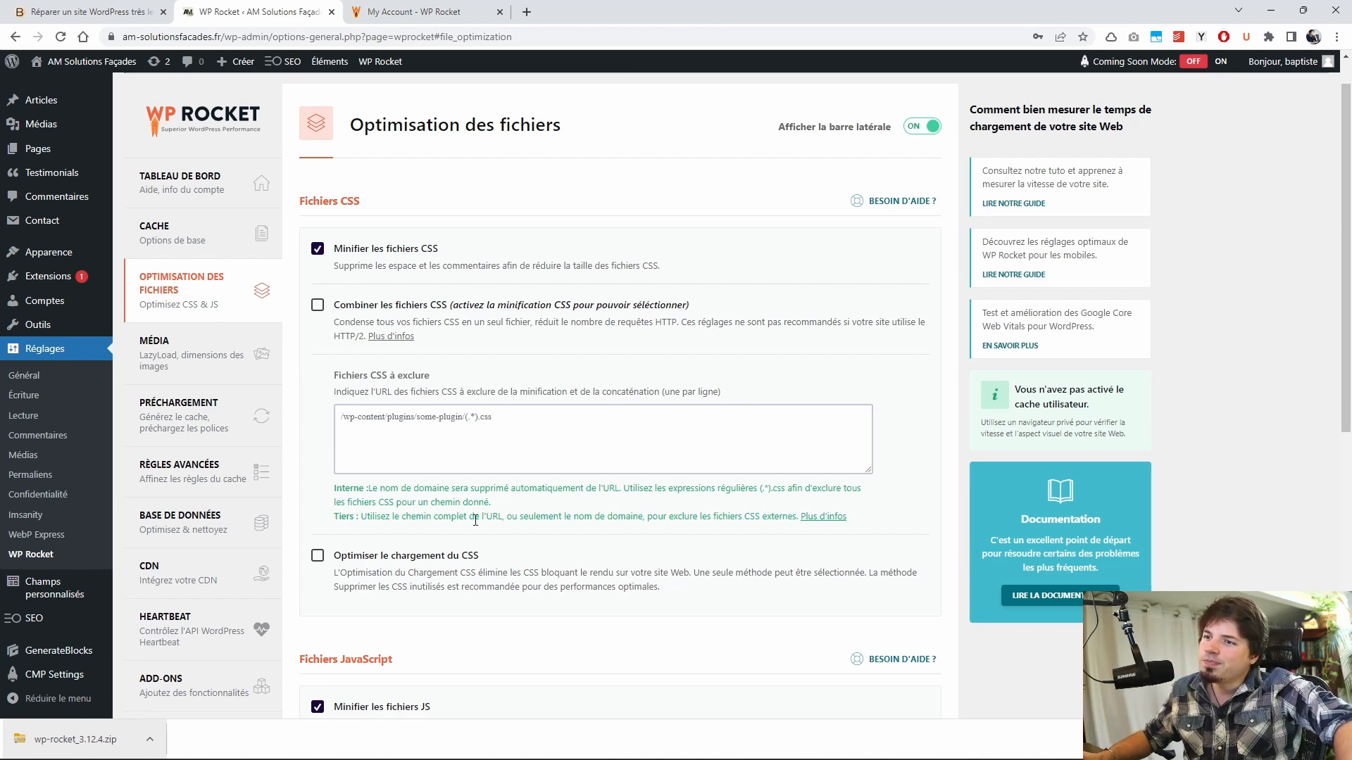
click(318, 557)
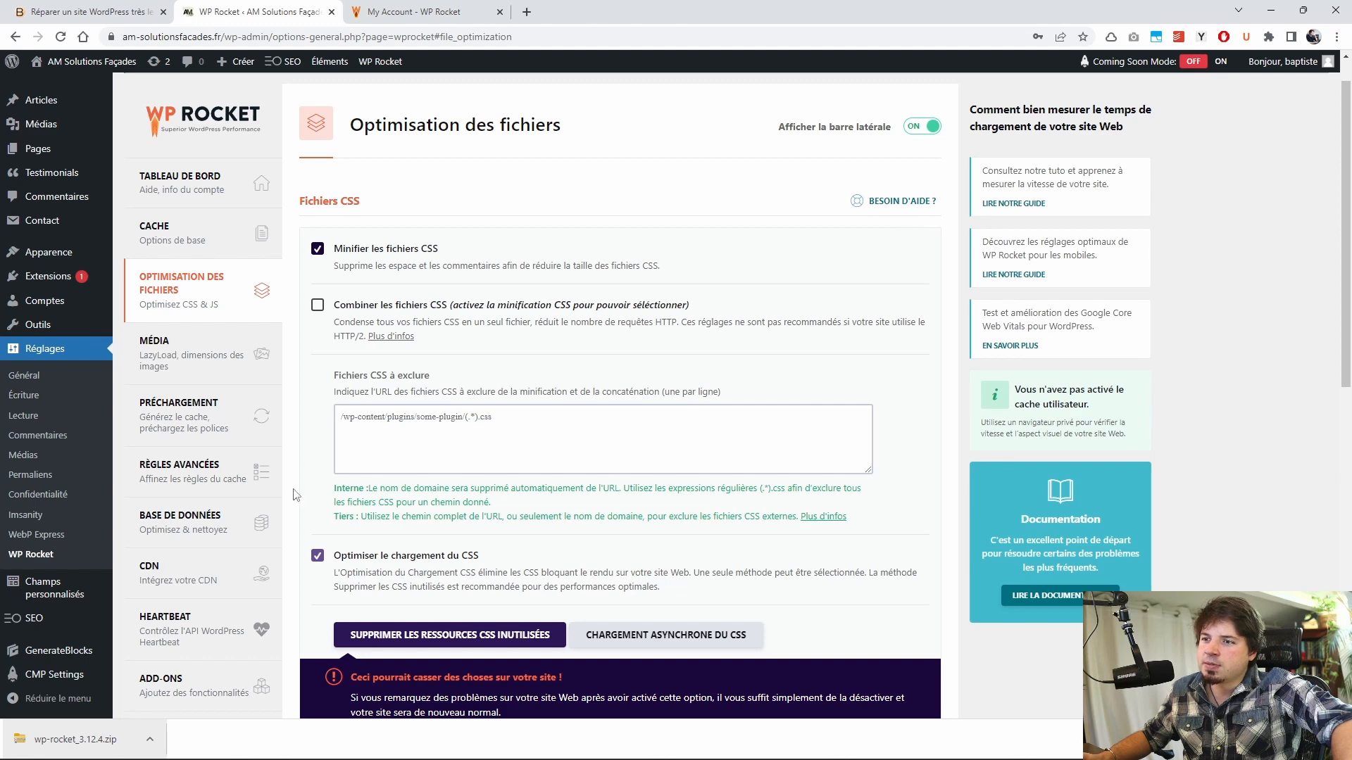
scroll(363, 532, down, 2)
click(433, 606)
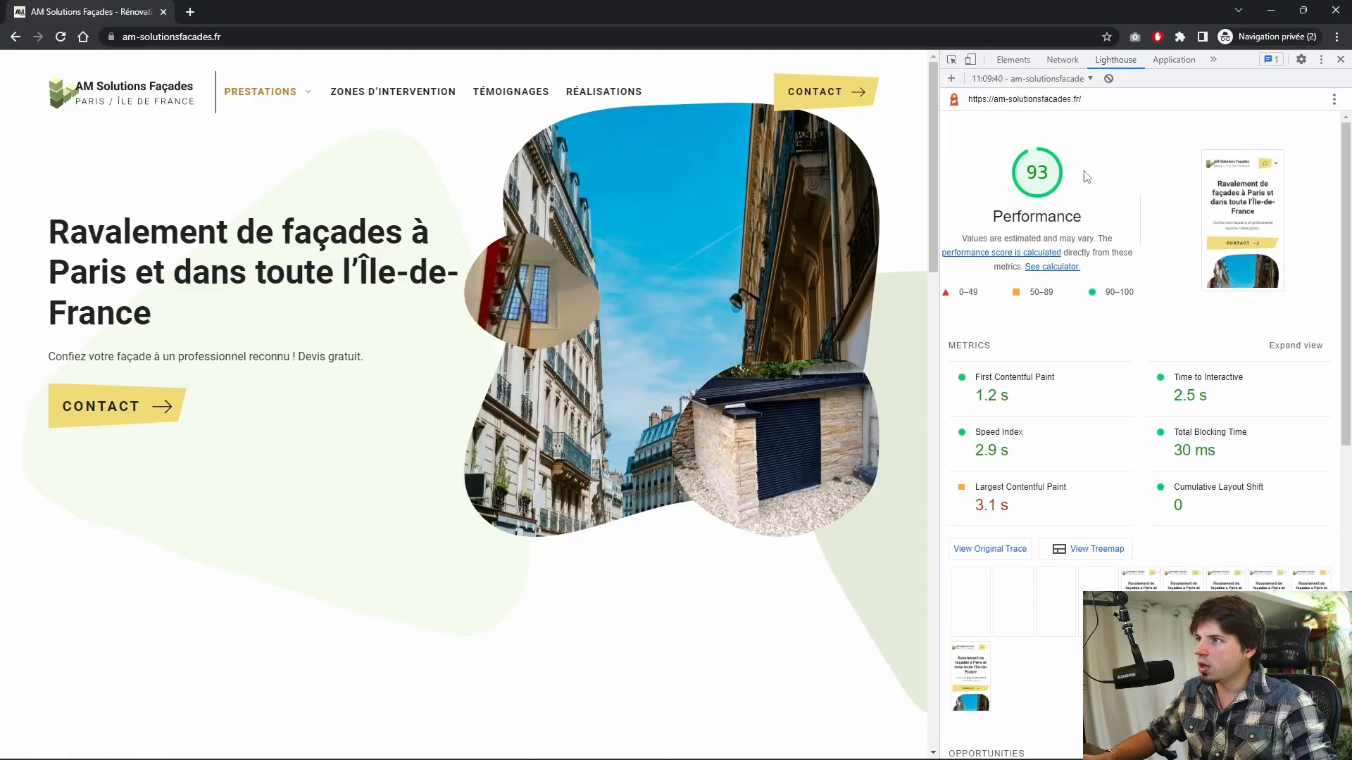
Step: Review the new Lighthouse report's opportunities and examine the Reduce unused CSS details, including the stylesheet's transfer size
scroll(1087, 177, down, 7)
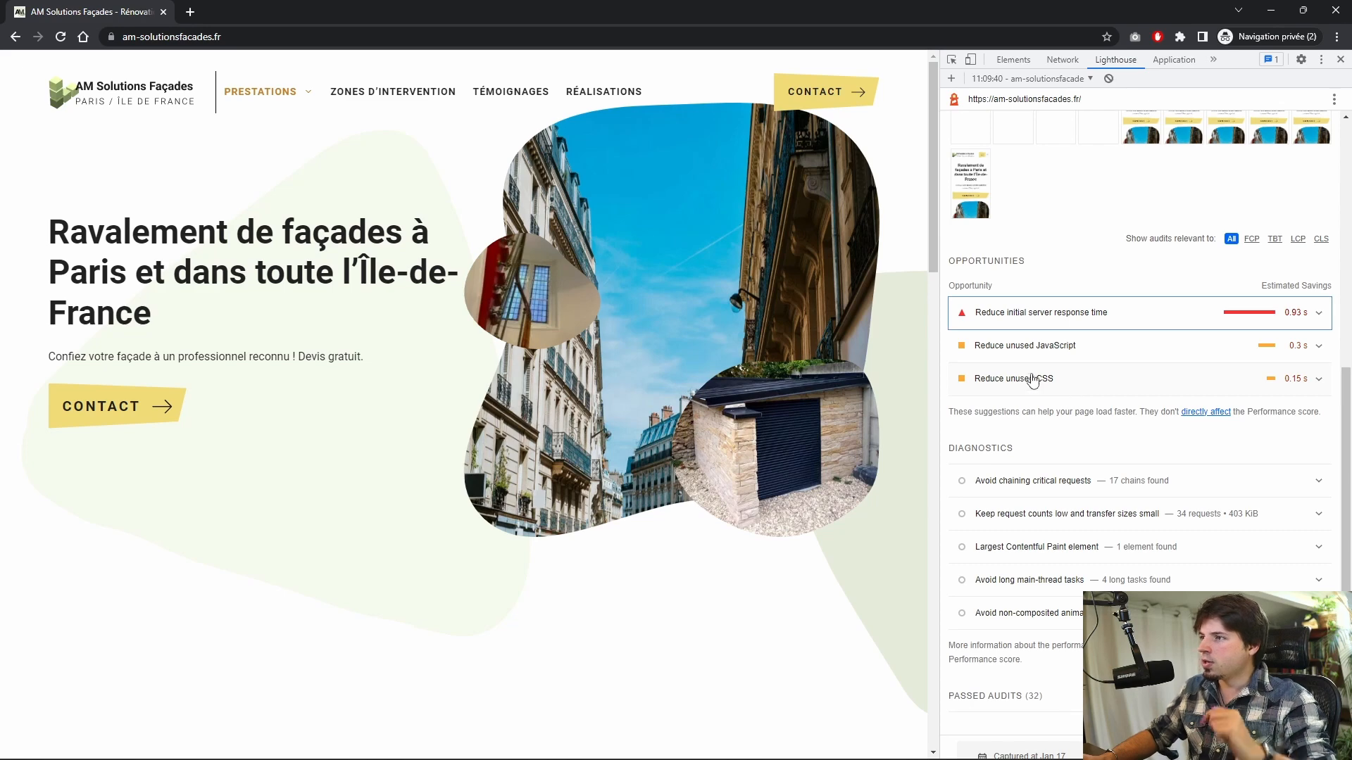
click(1032, 380)
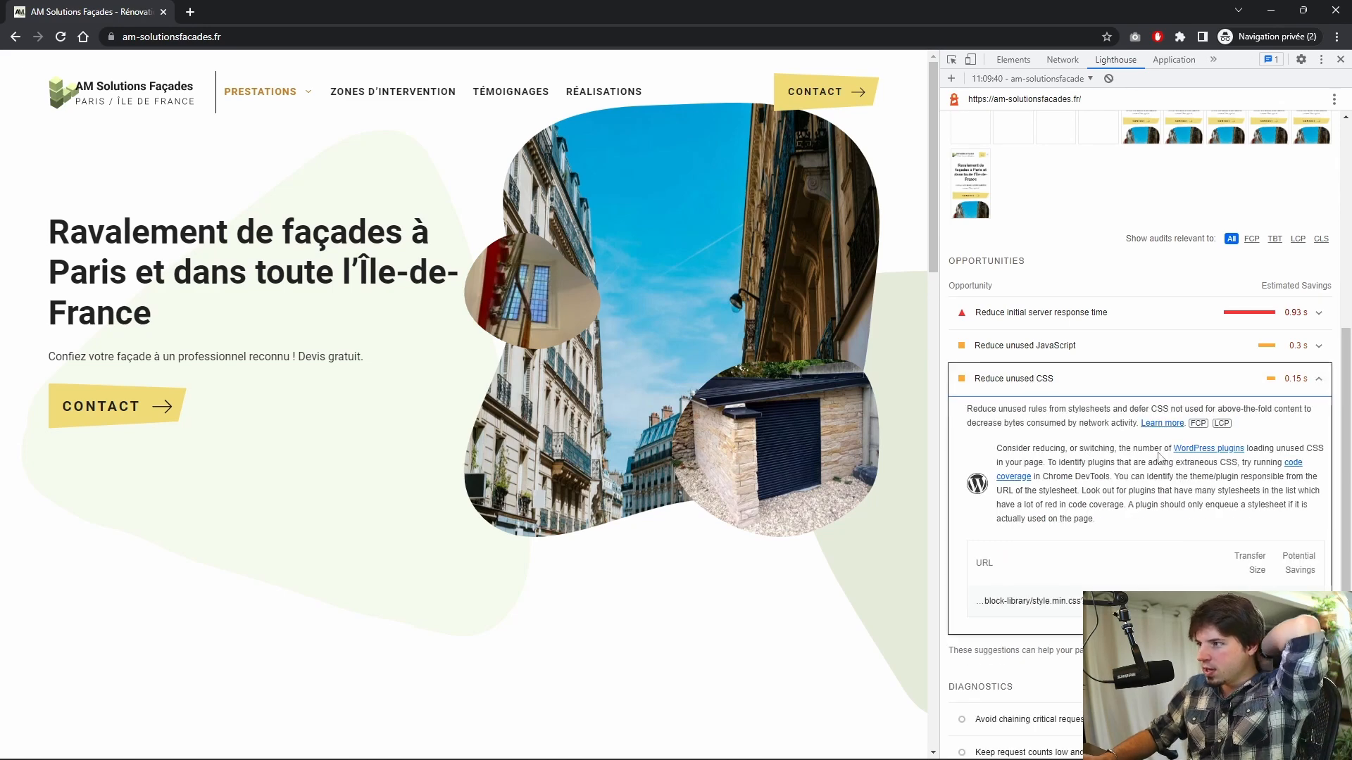
scroll(1160, 456, down, 1)
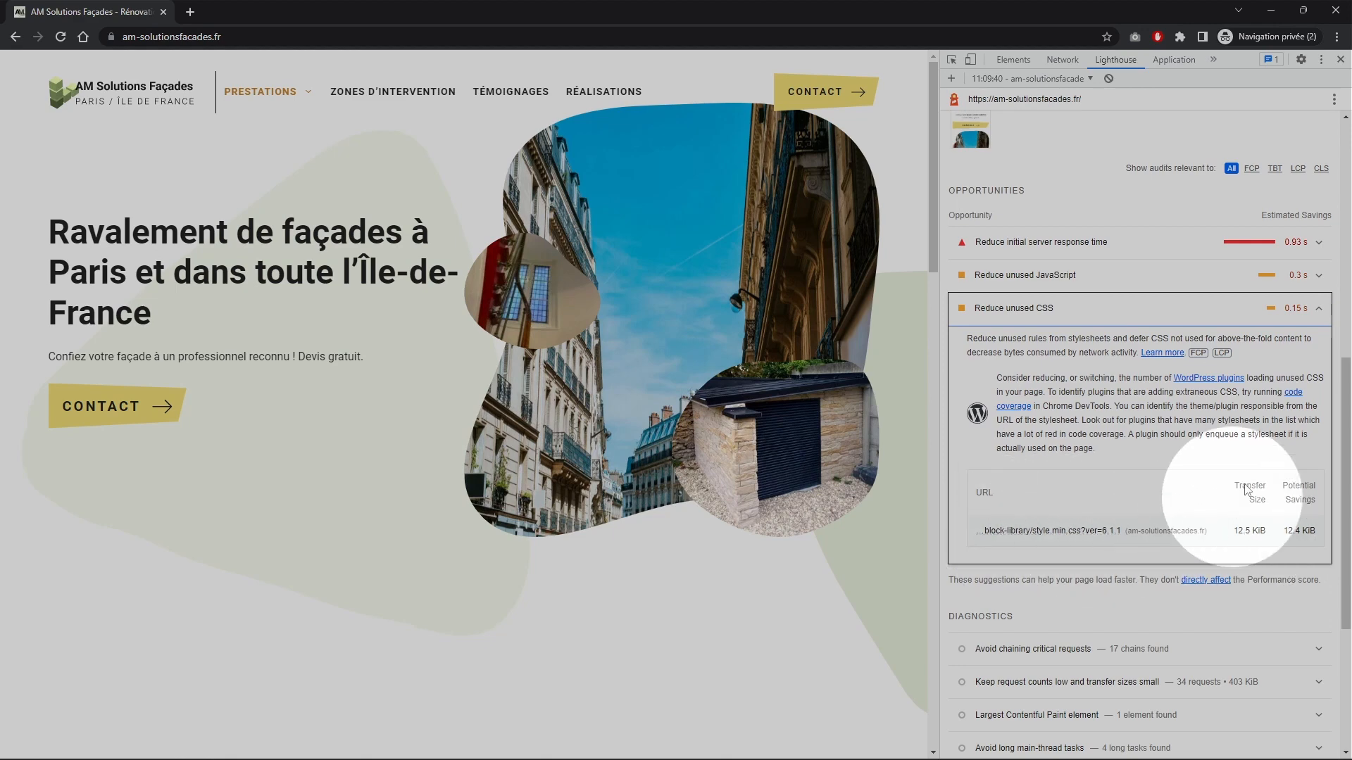
click(1314, 308)
scroll(1019, 457, down, 1)
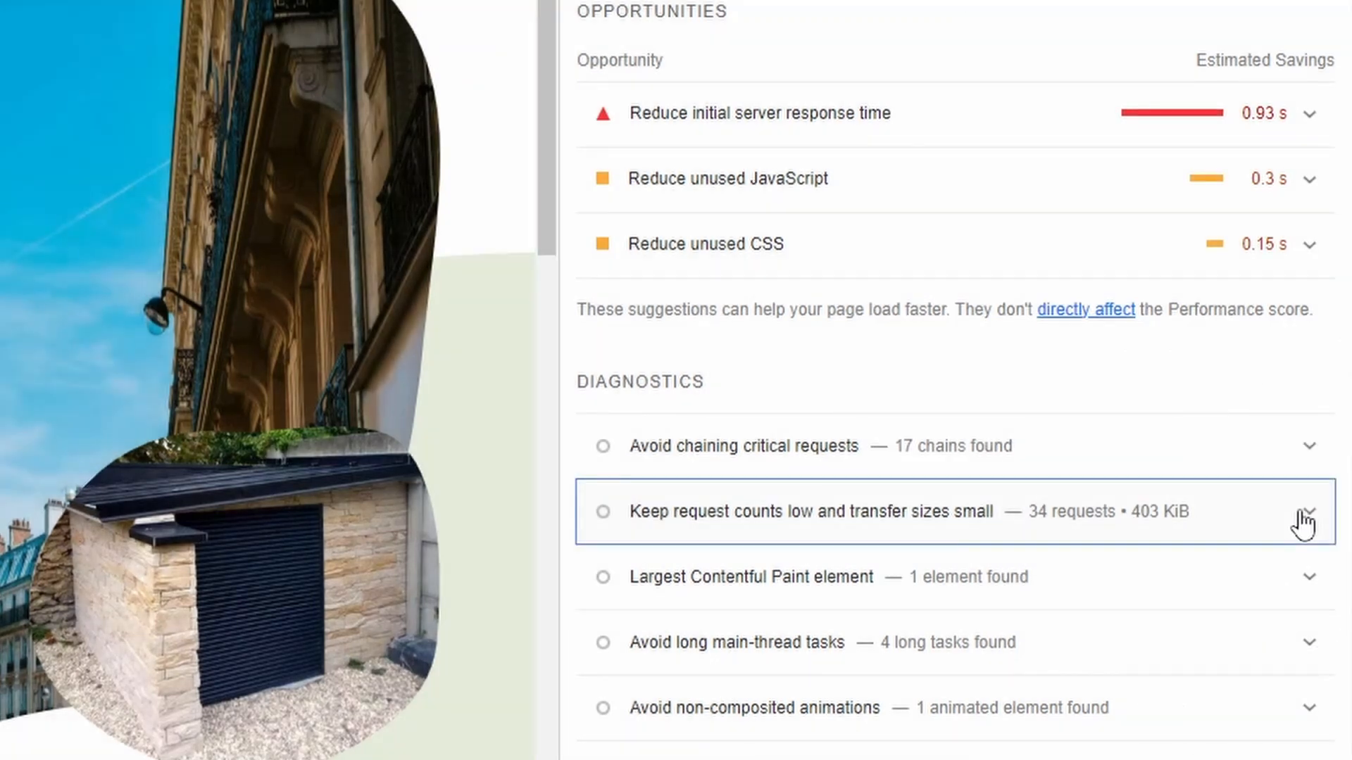
Step: Examine the Keep request counts low and transfer sizes small diagnostic, focusing on the Stylesheet row's requests and transfer size
click(1306, 516)
scroll(1005, 546, down, 2)
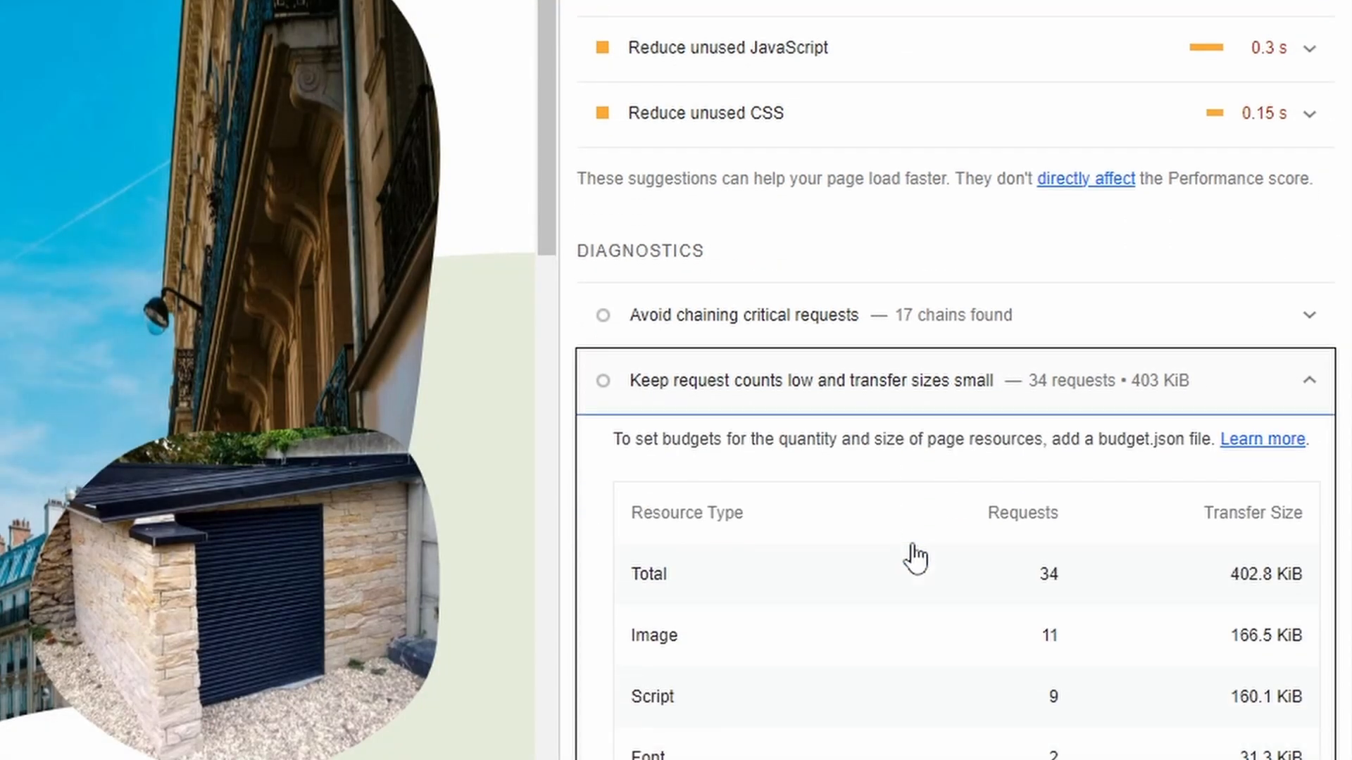
scroll(1161, 429, down, 4)
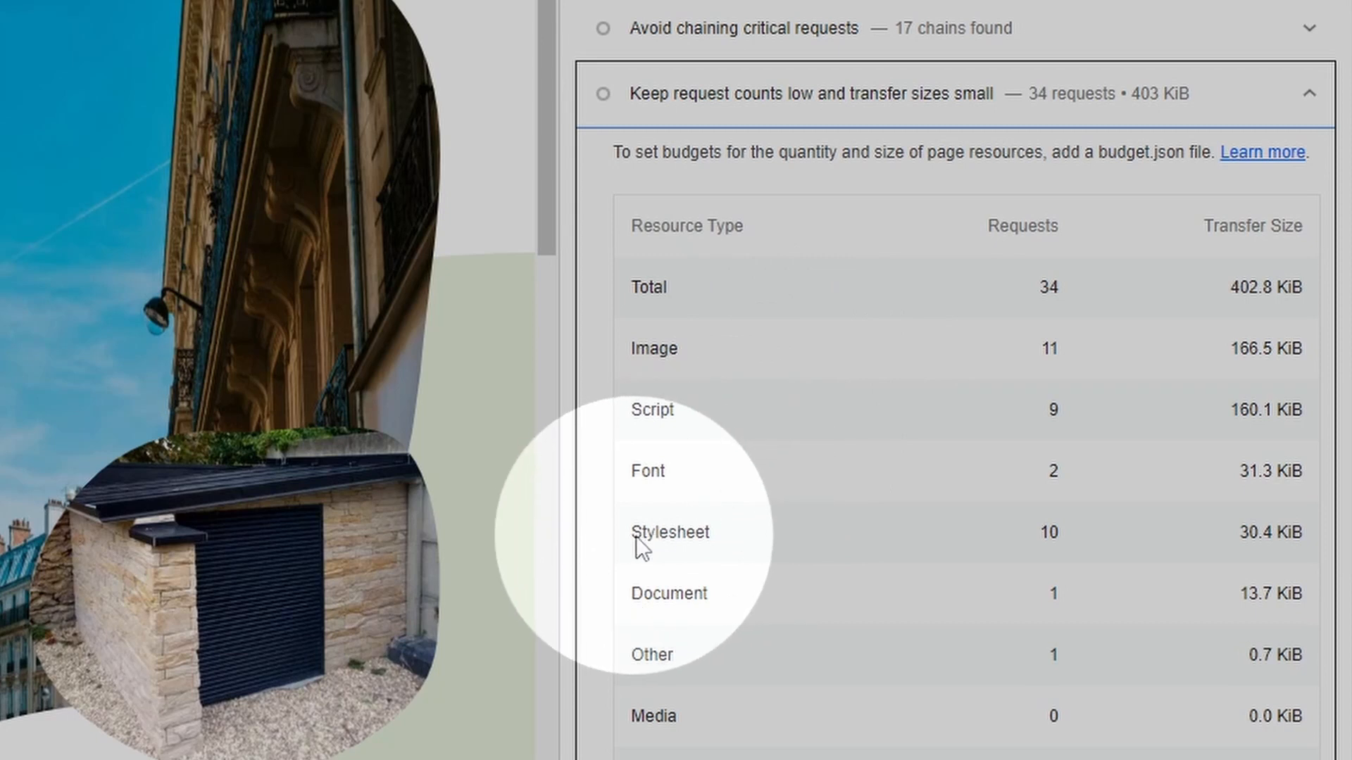
drag(635, 536, 685, 535)
drag(1217, 532, 1298, 535)
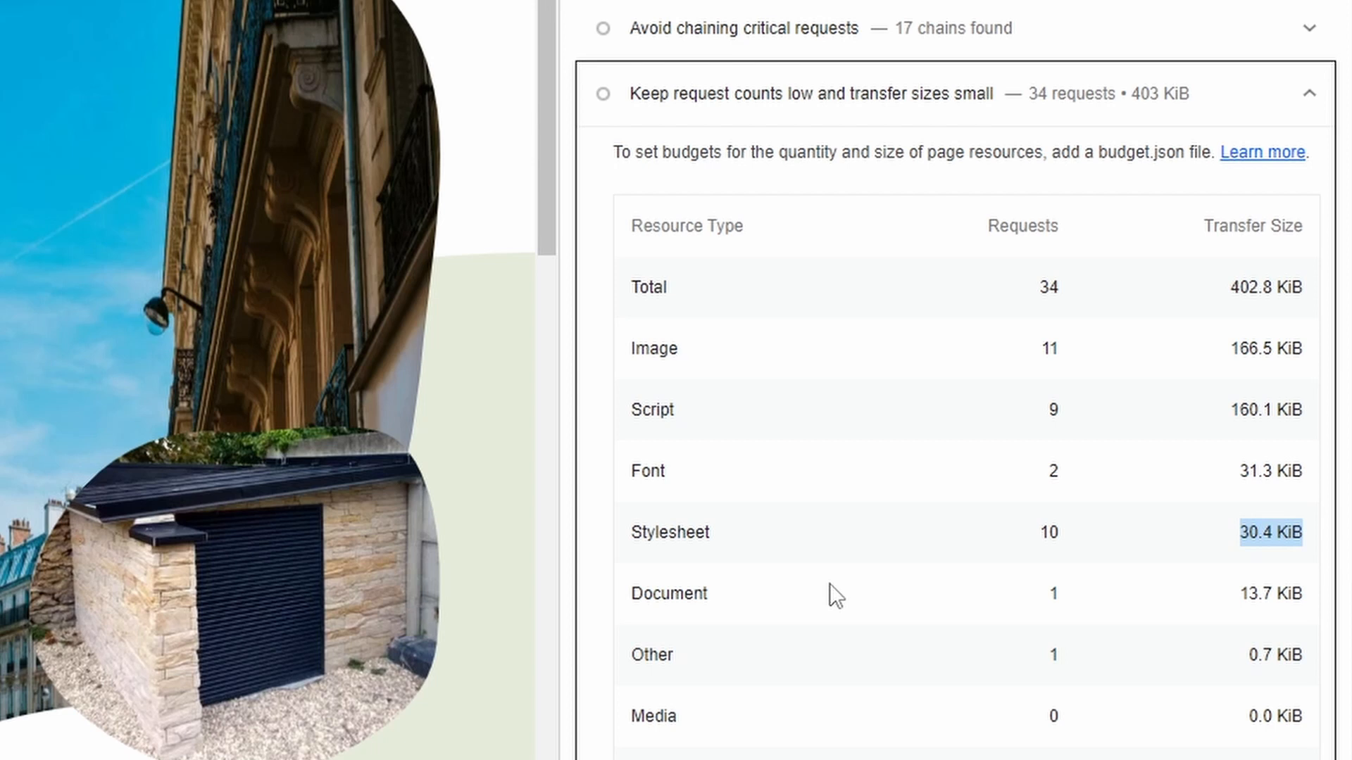
click(646, 540)
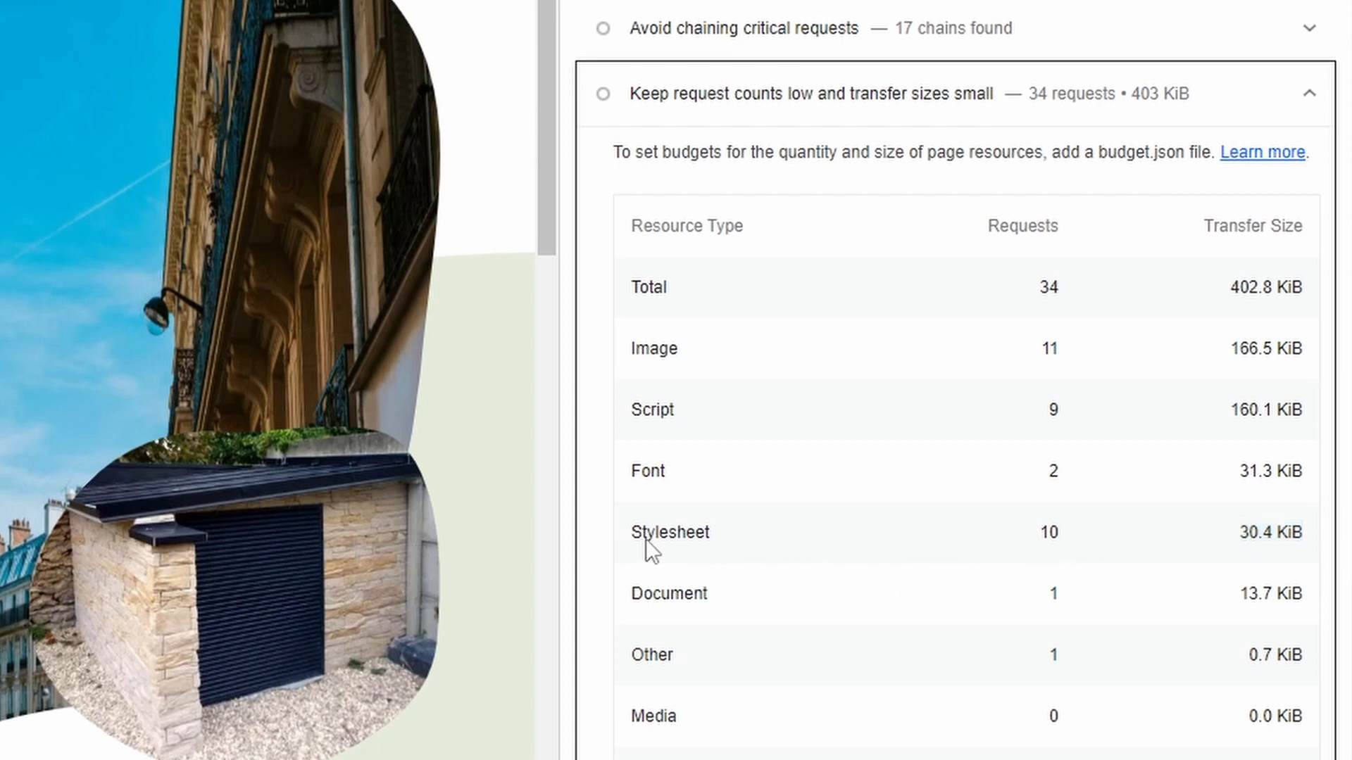
drag(646, 540, 1183, 552)
click(1042, 556)
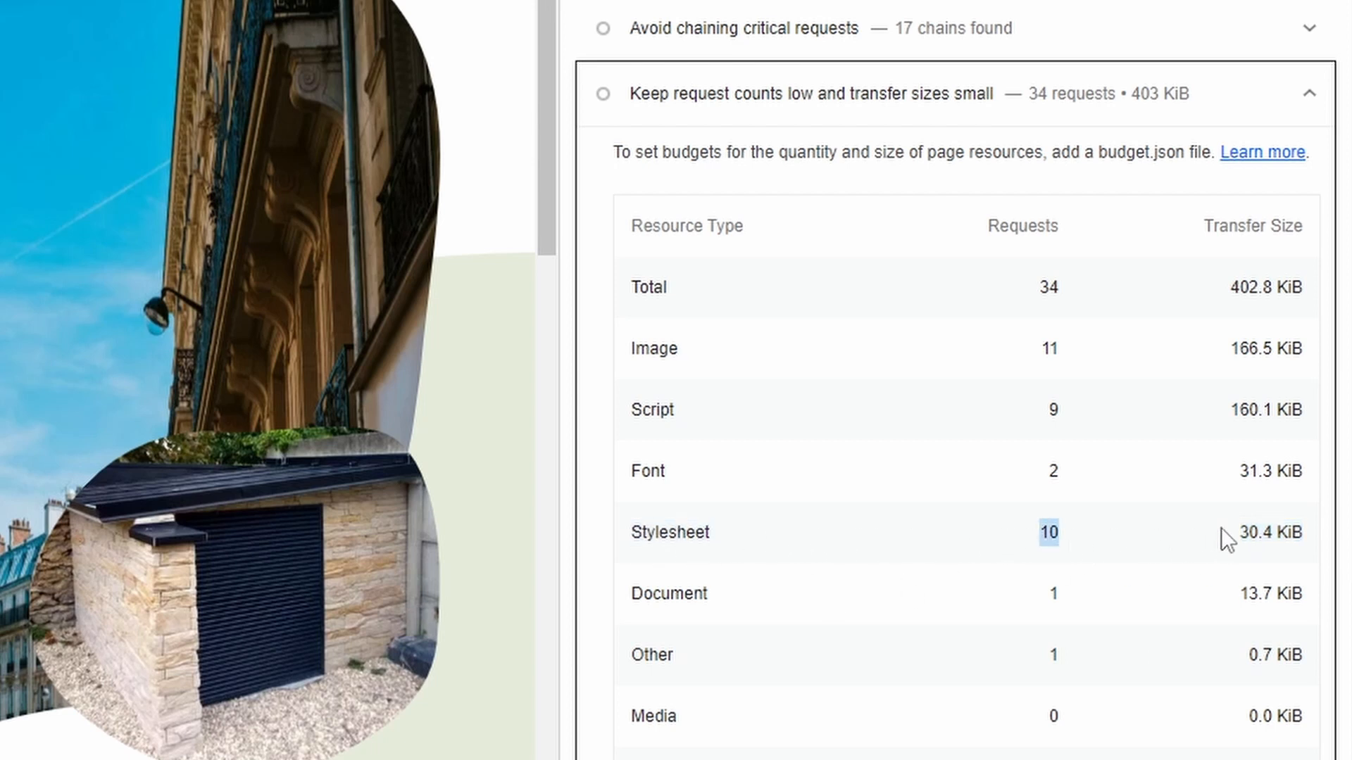
double_click(1311, 539)
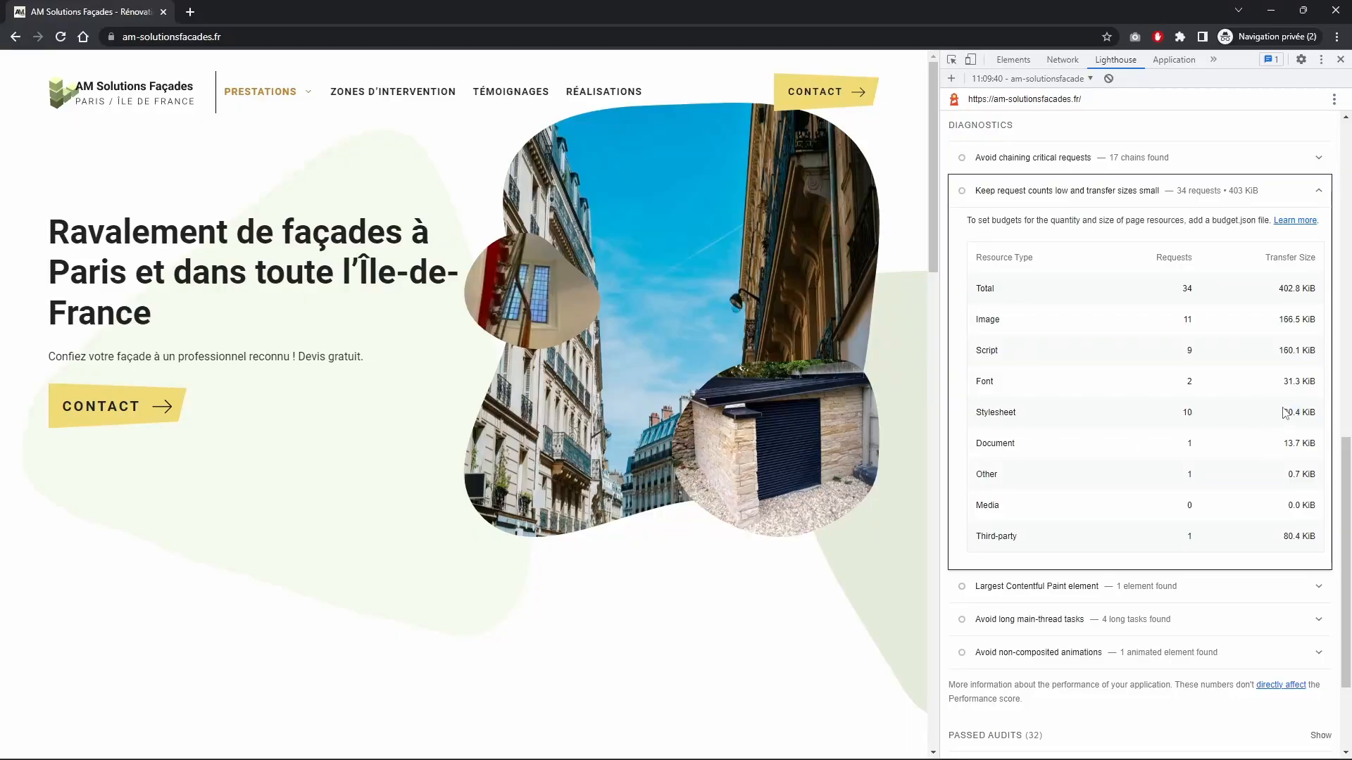
drag(1285, 414, 1177, 414)
drag(1273, 417, 1321, 418)
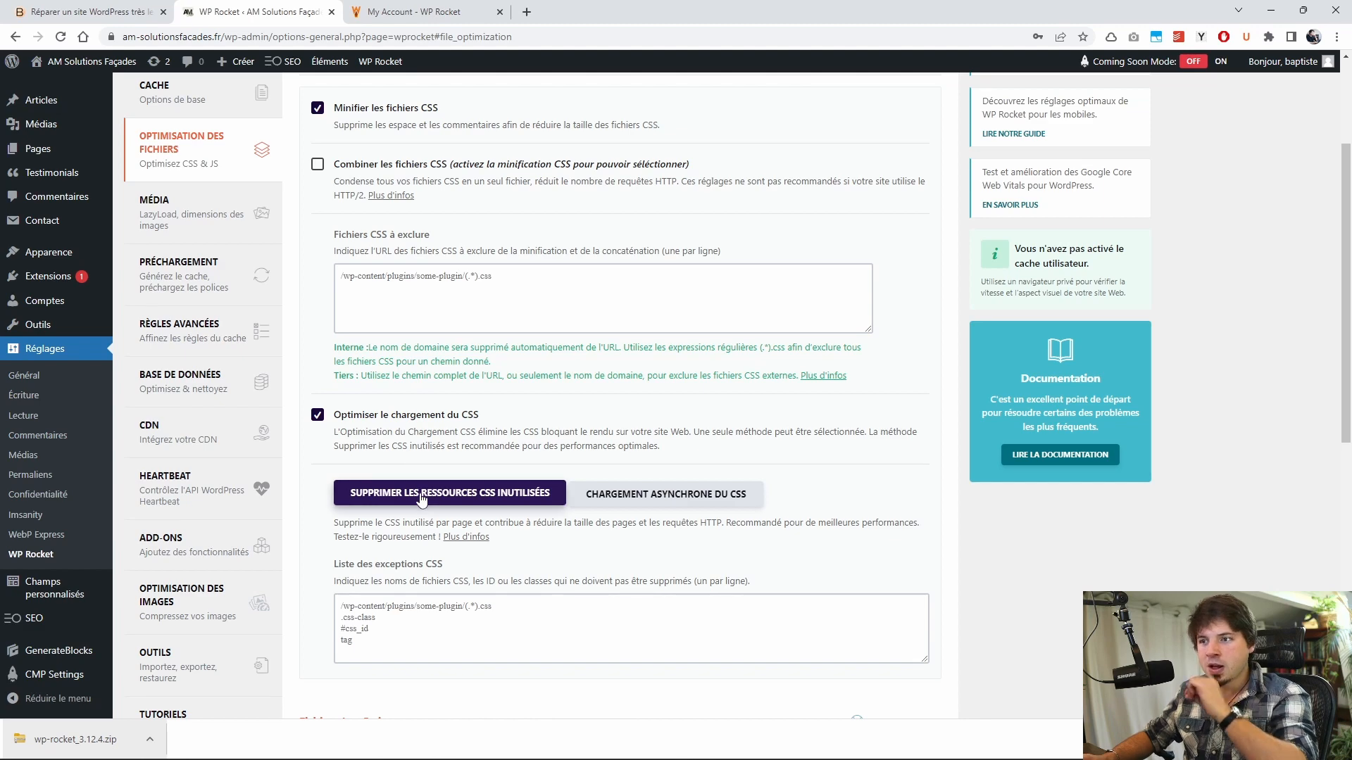
Step: Save the WP Rocket file optimisation settings and check the waiting time in the unused CSS analysis notice
scroll(545, 493, down, 1)
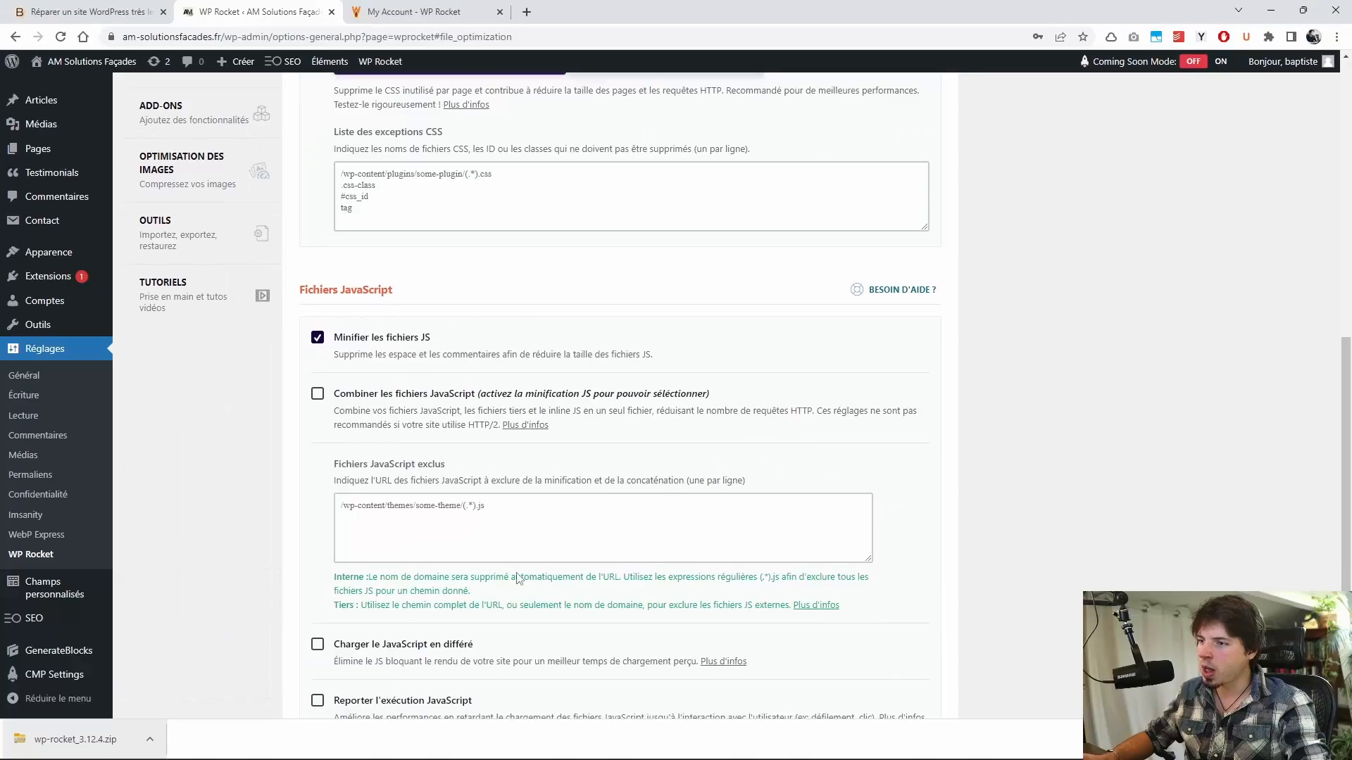
scroll(407, 619, down, 1)
click(407, 625)
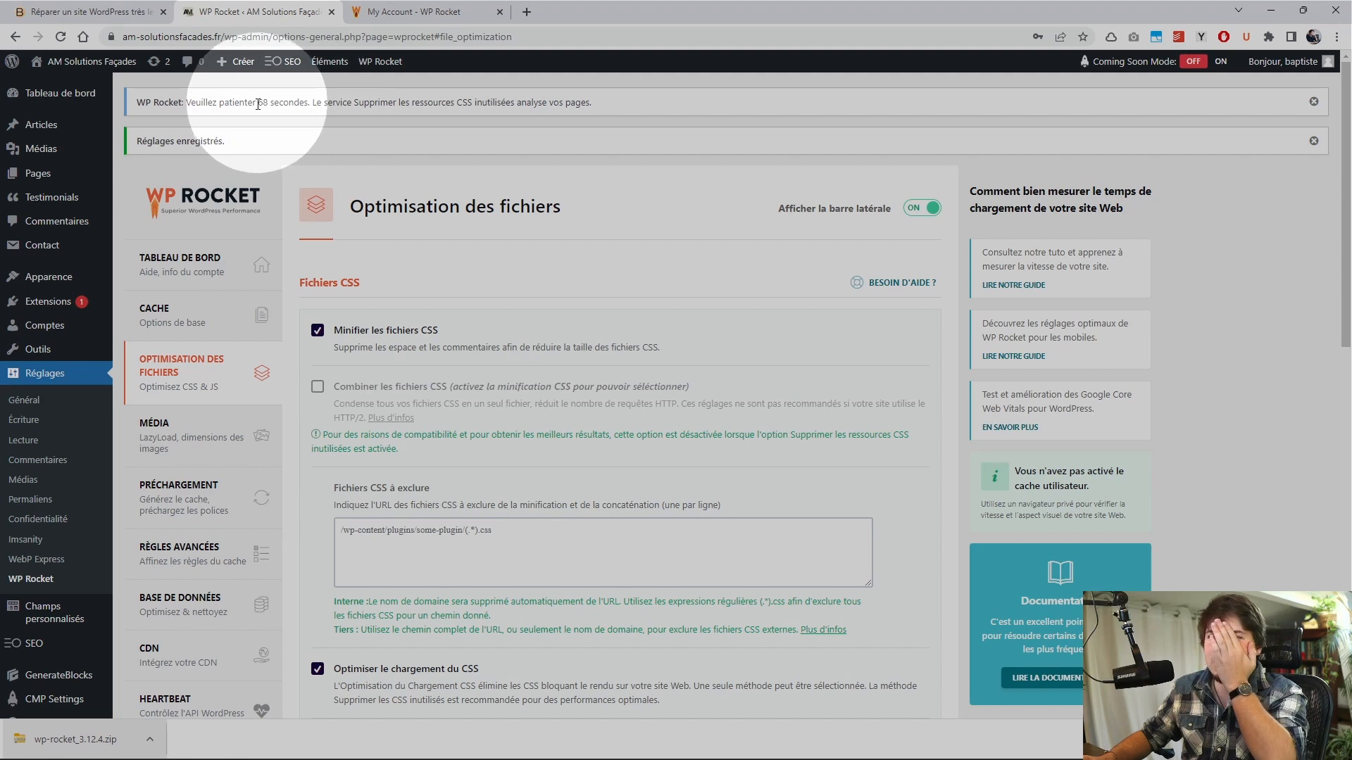
drag(257, 107, 307, 113)
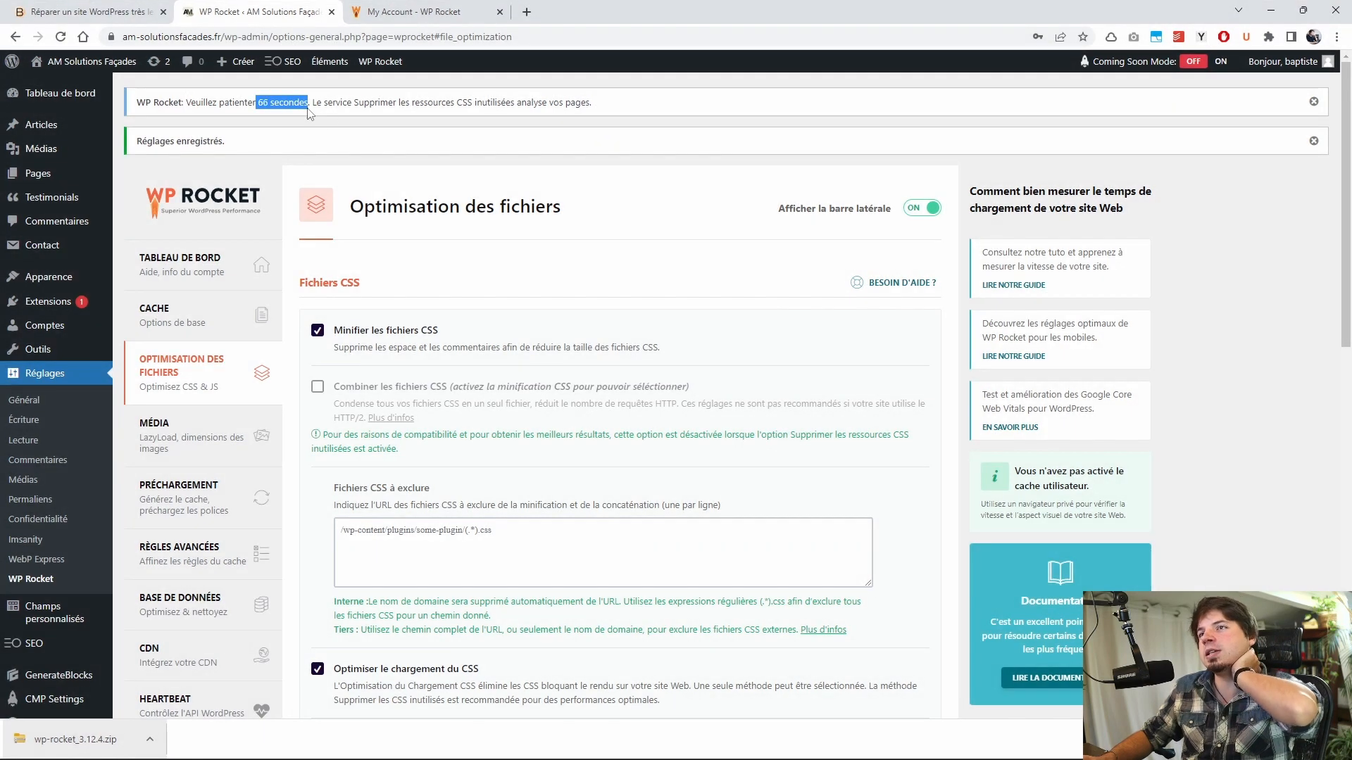
click(329, 120)
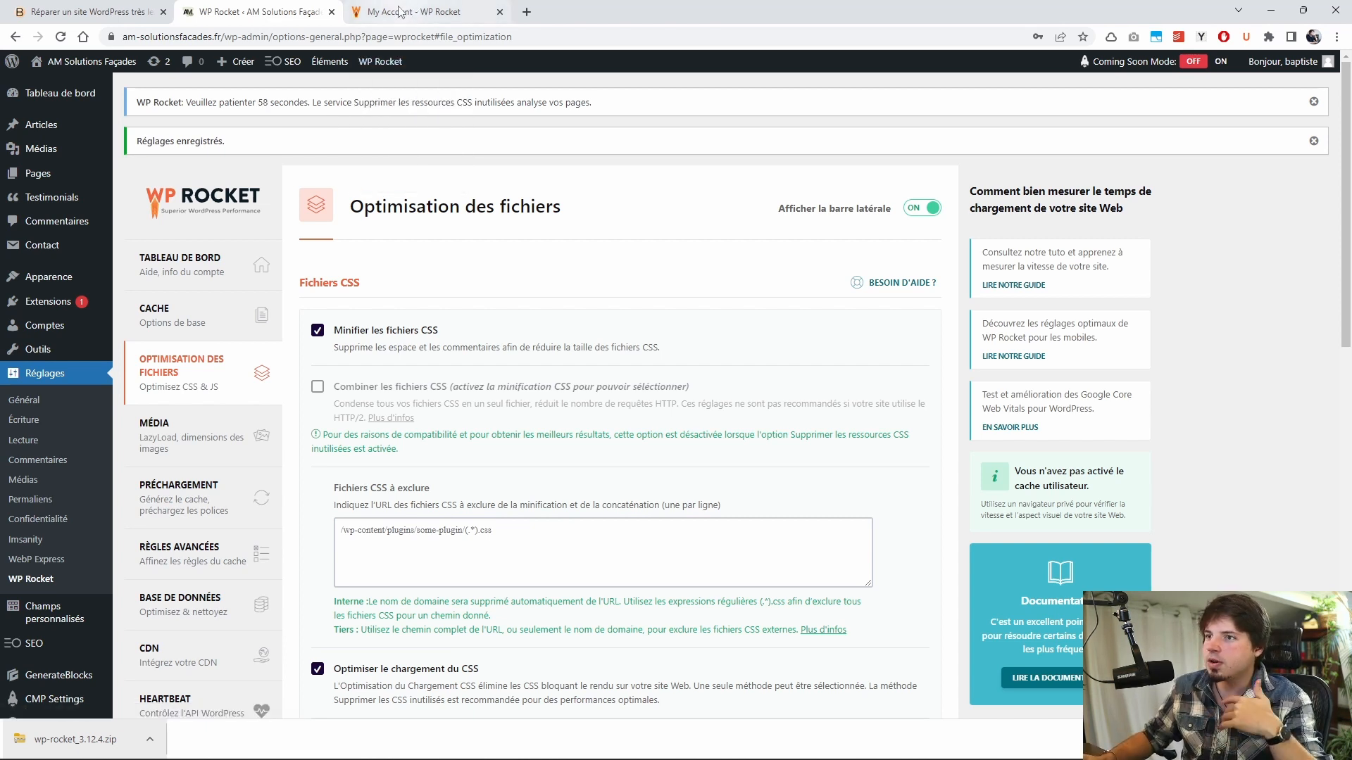
Step: Run a new Lighthouse page-load analysis of the home page for Mobile covering Performance, and review its score and metrics
mouse_move(399, 11)
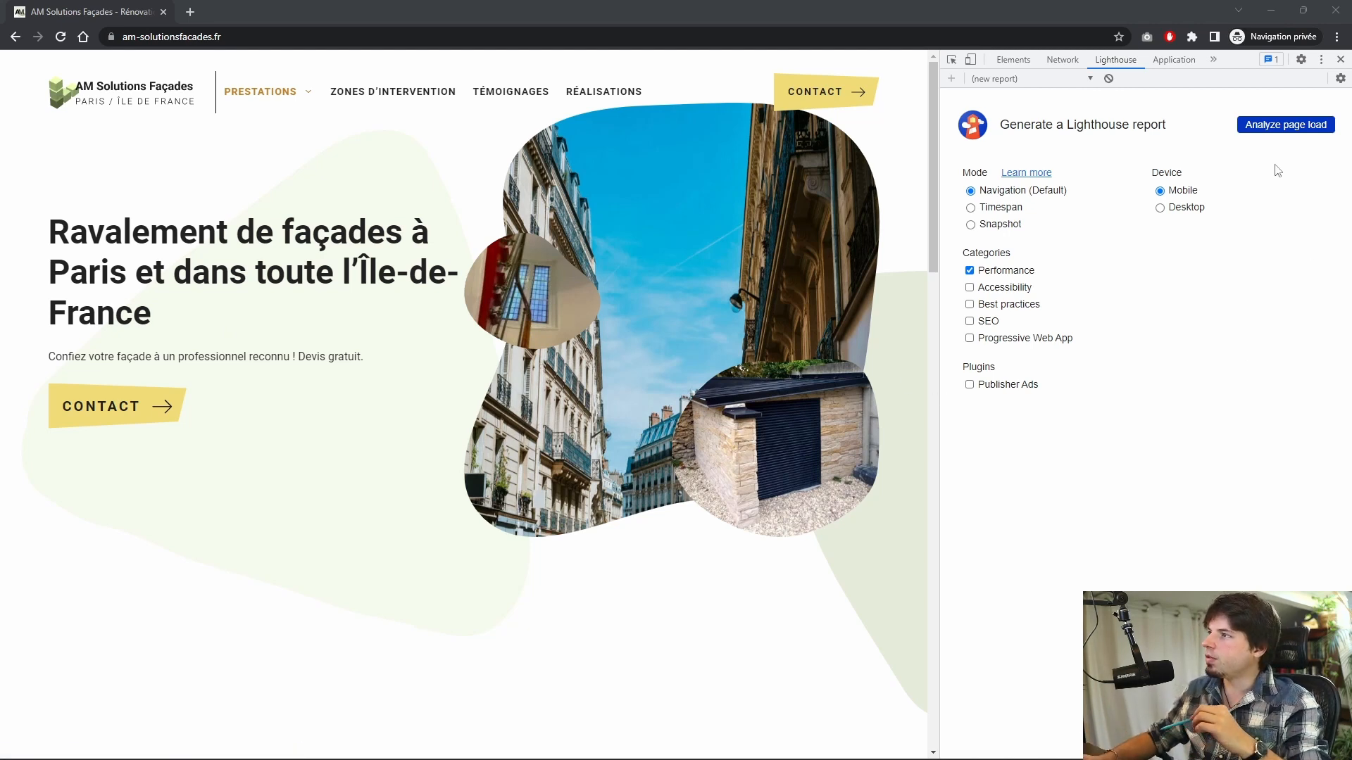
click(1292, 127)
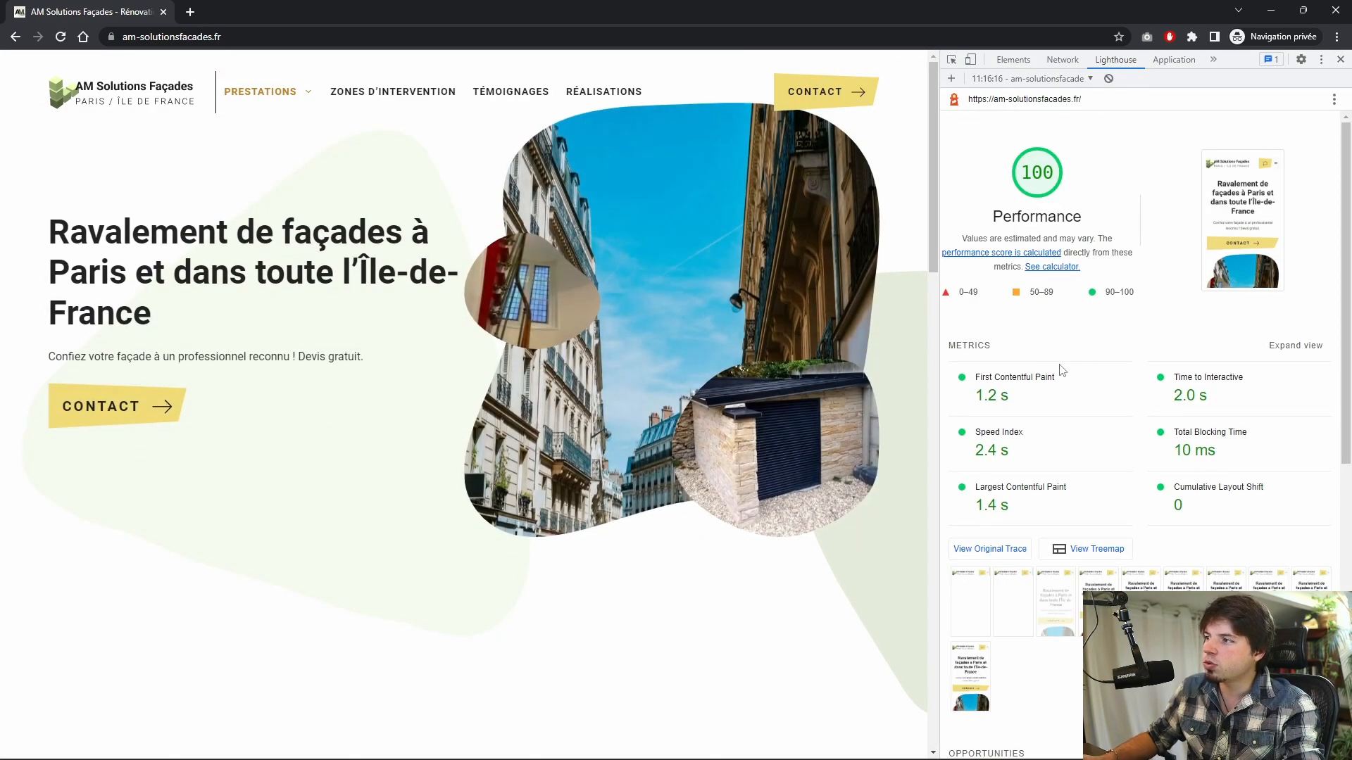
scroll(1098, 366, down, 3)
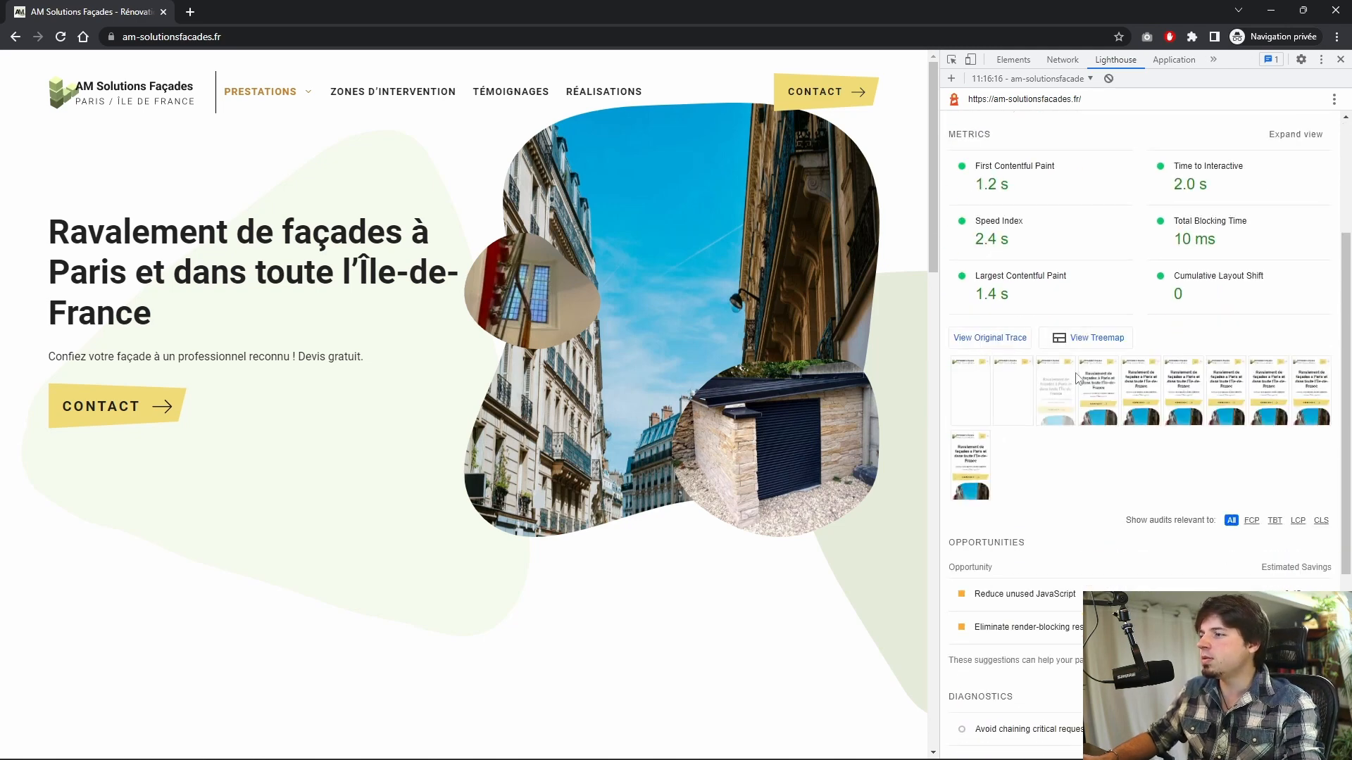
Step: Review the new Lighthouse report's performance score, metrics, opportunities and diagnostics
scroll(1077, 379, down, 1)
scroll(1092, 408, up, 4)
scroll(1106, 434, down, 2)
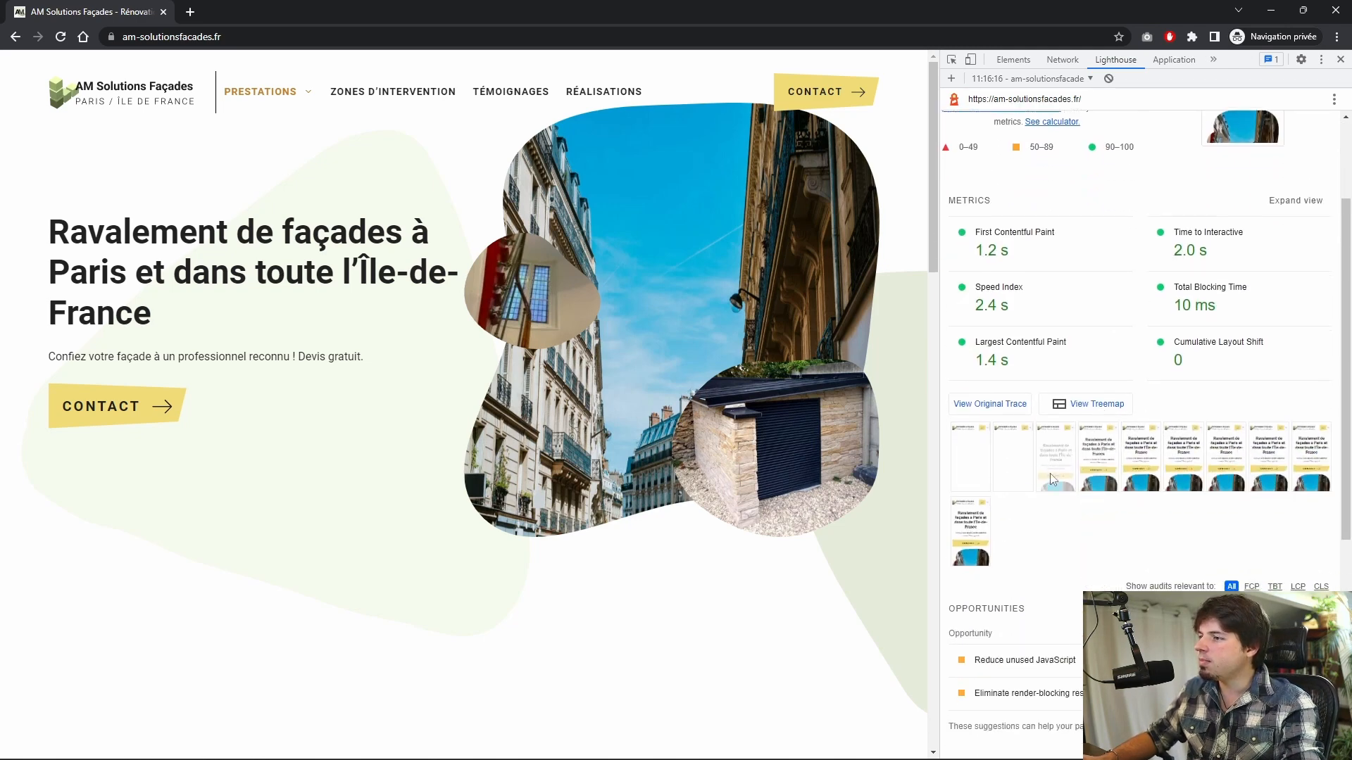
scroll(1053, 479, up, 2)
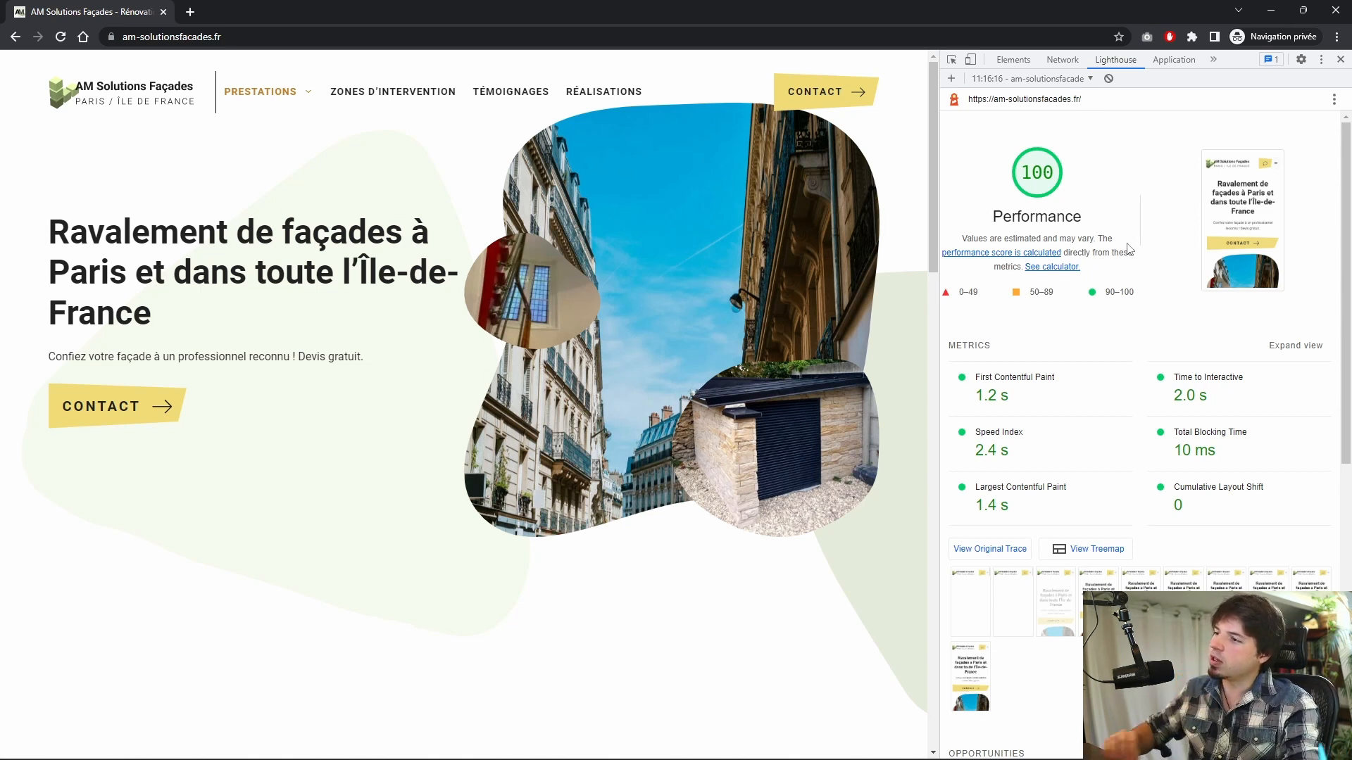
scroll(1142, 369, down, 4)
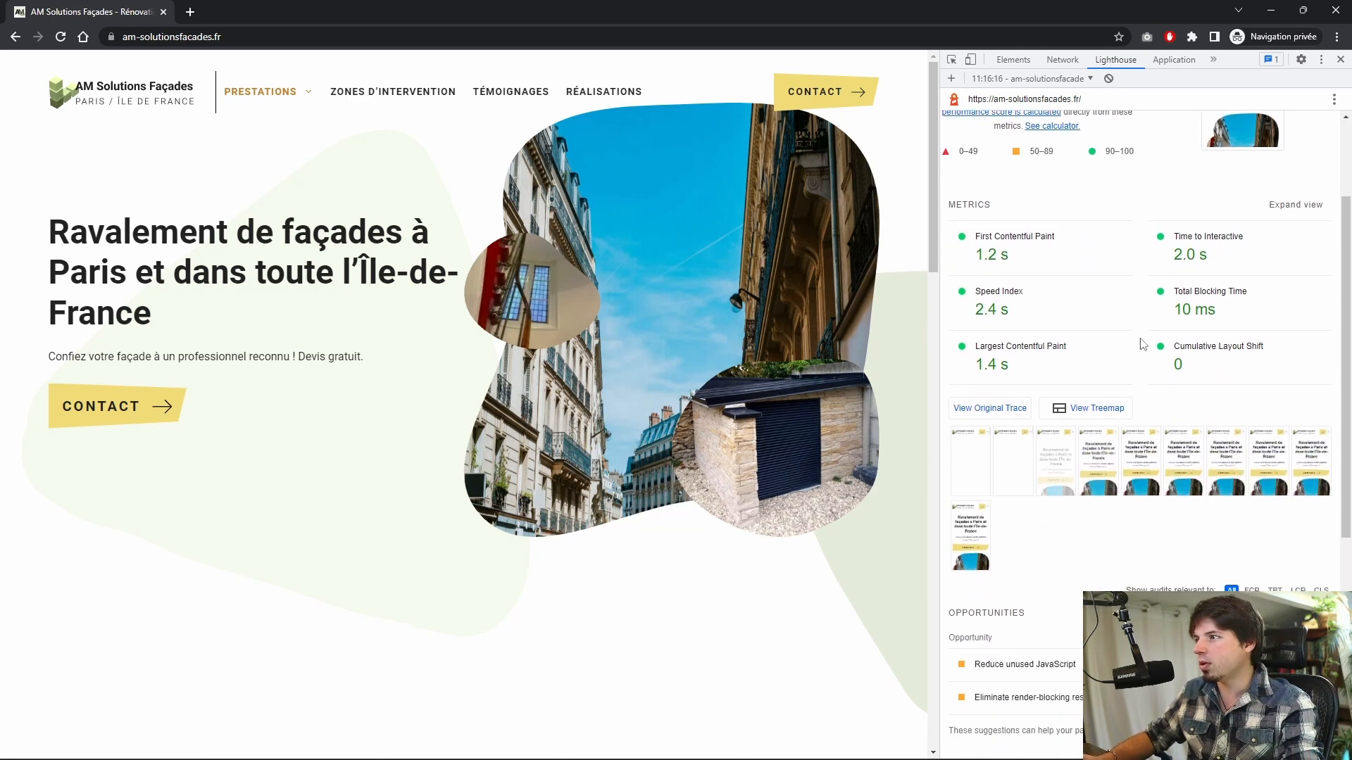
scroll(1169, 261, down, 3)
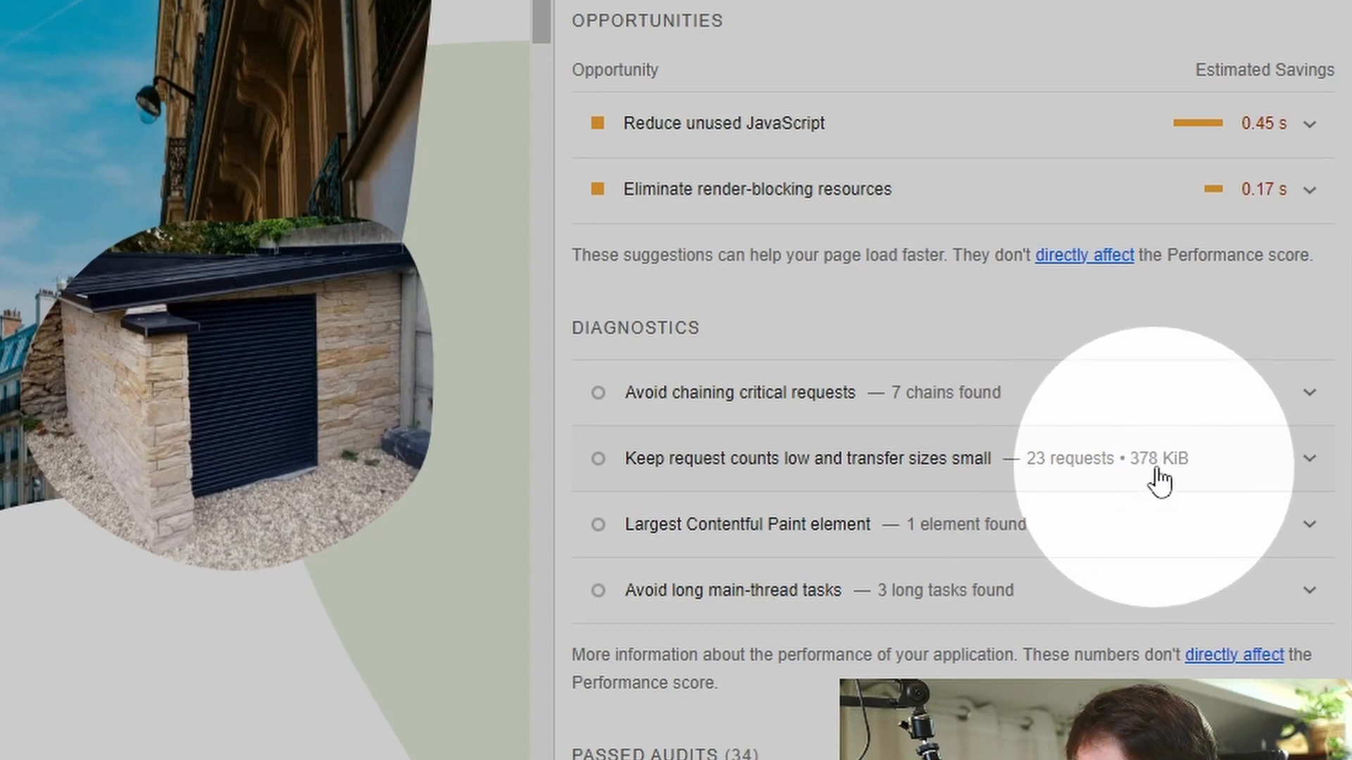
Step: Expand the Keep request counts low and transfer sizes small diagnostic and examine the Stylesheet row's requests and transfer size
click(1311, 465)
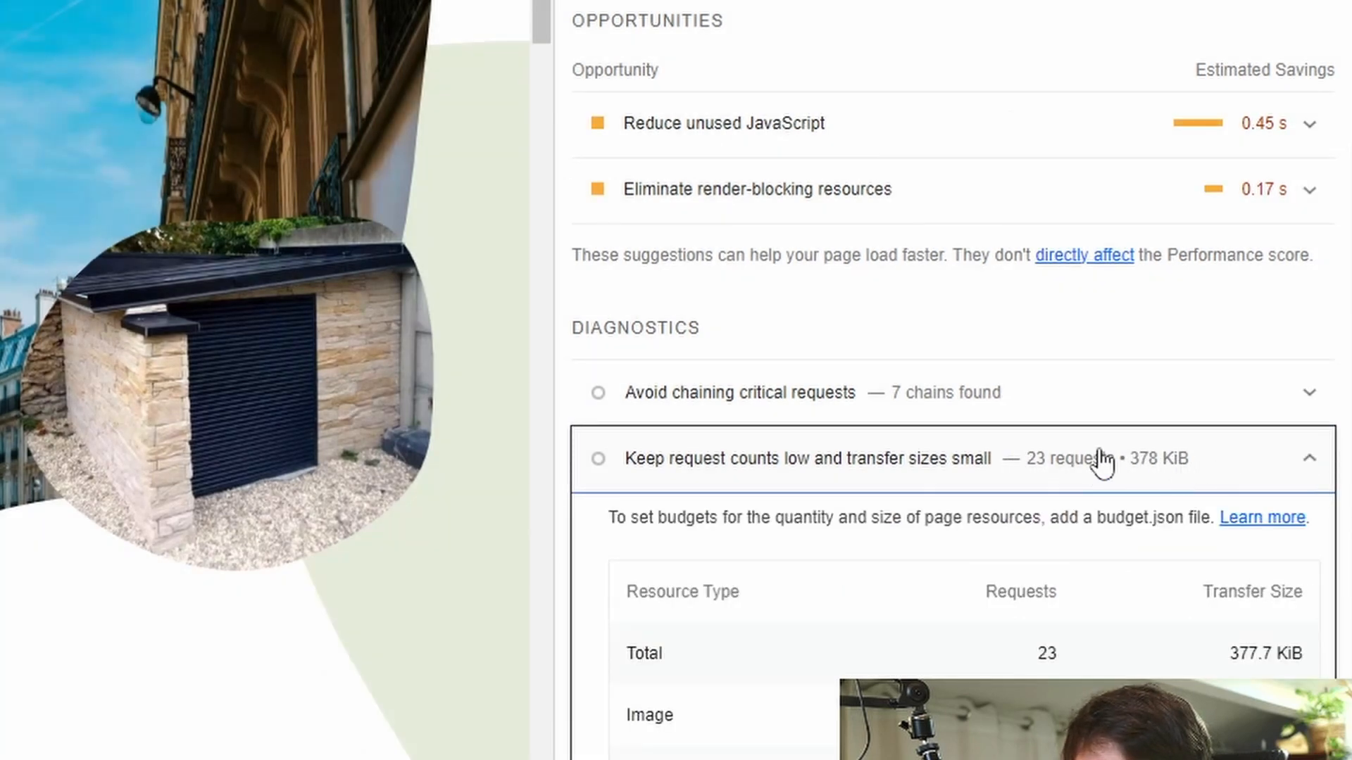
scroll(978, 480, down, 6)
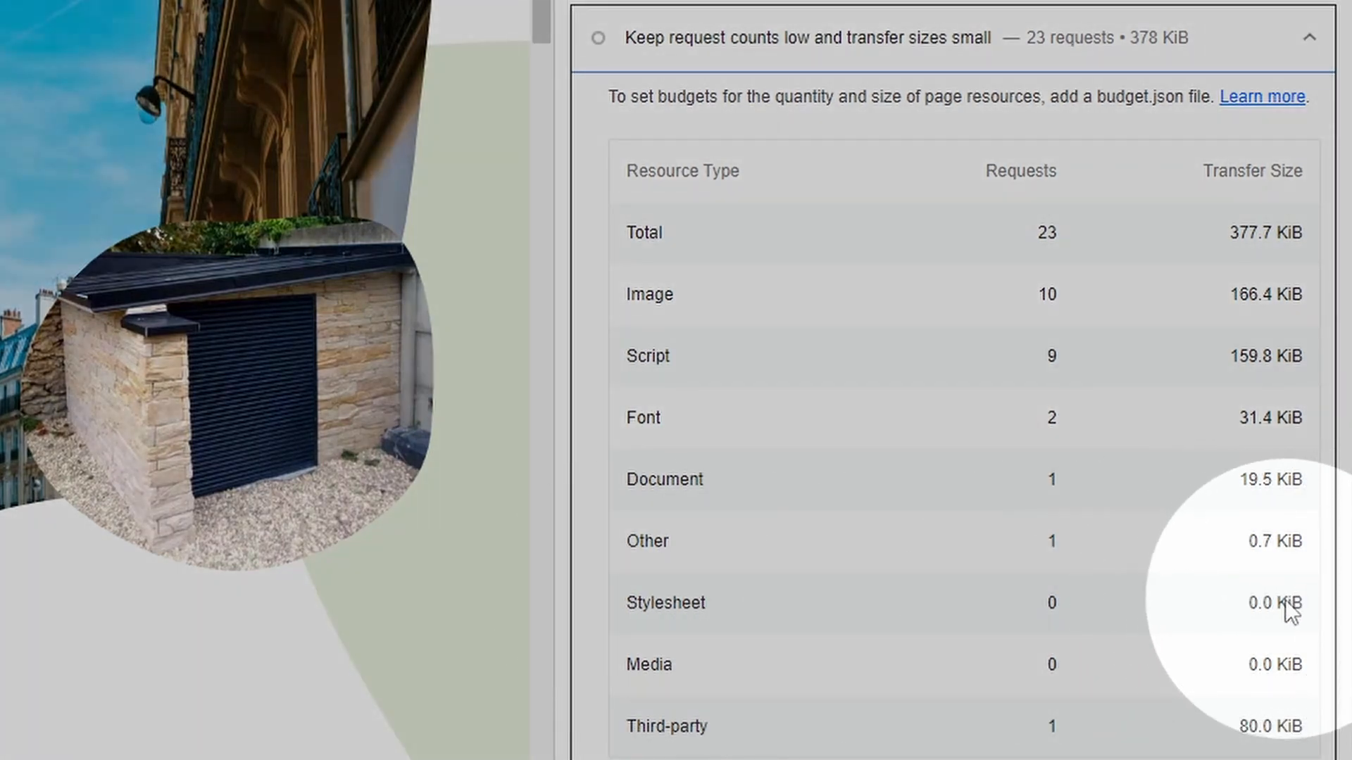
mouse_move(1252, 602)
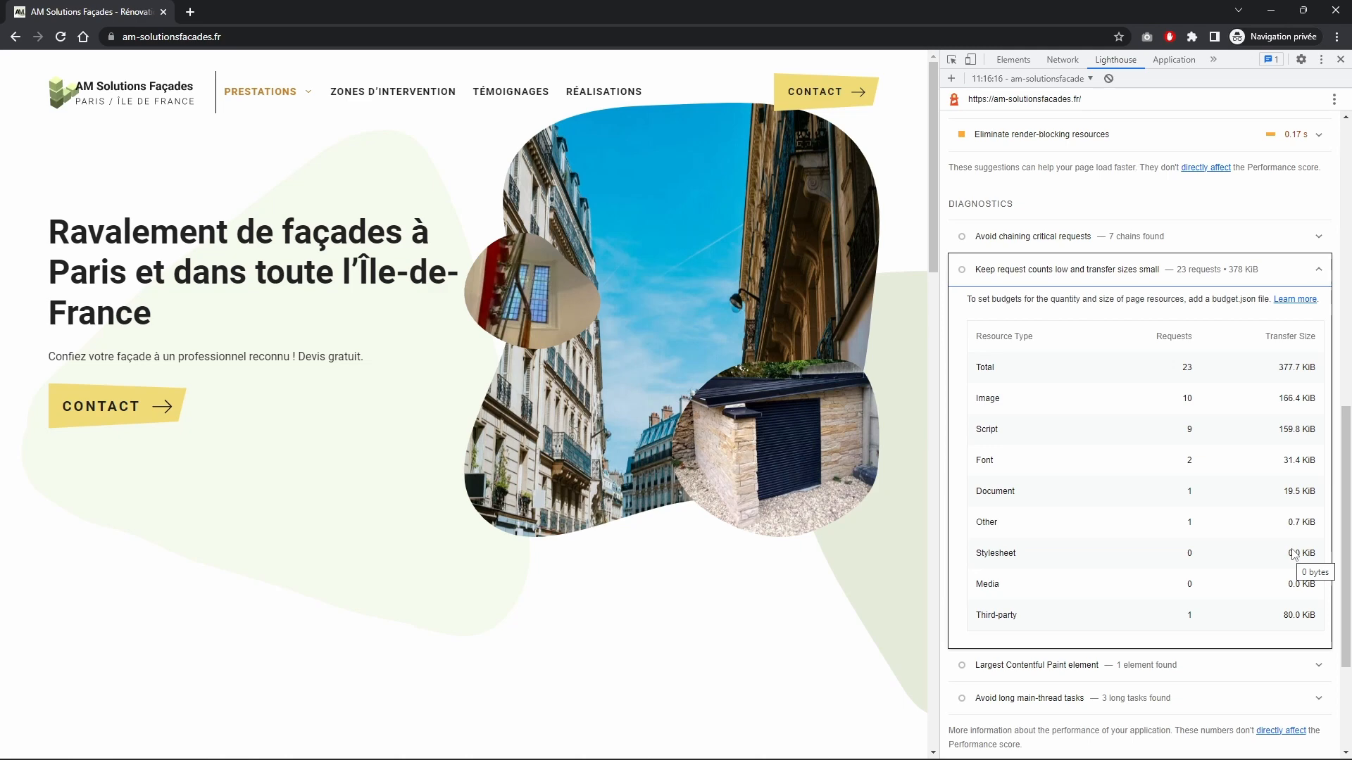
Step: Look through the home page down to the Réalisations gallery to check its layout and styling
scroll(830, 334, down, 15)
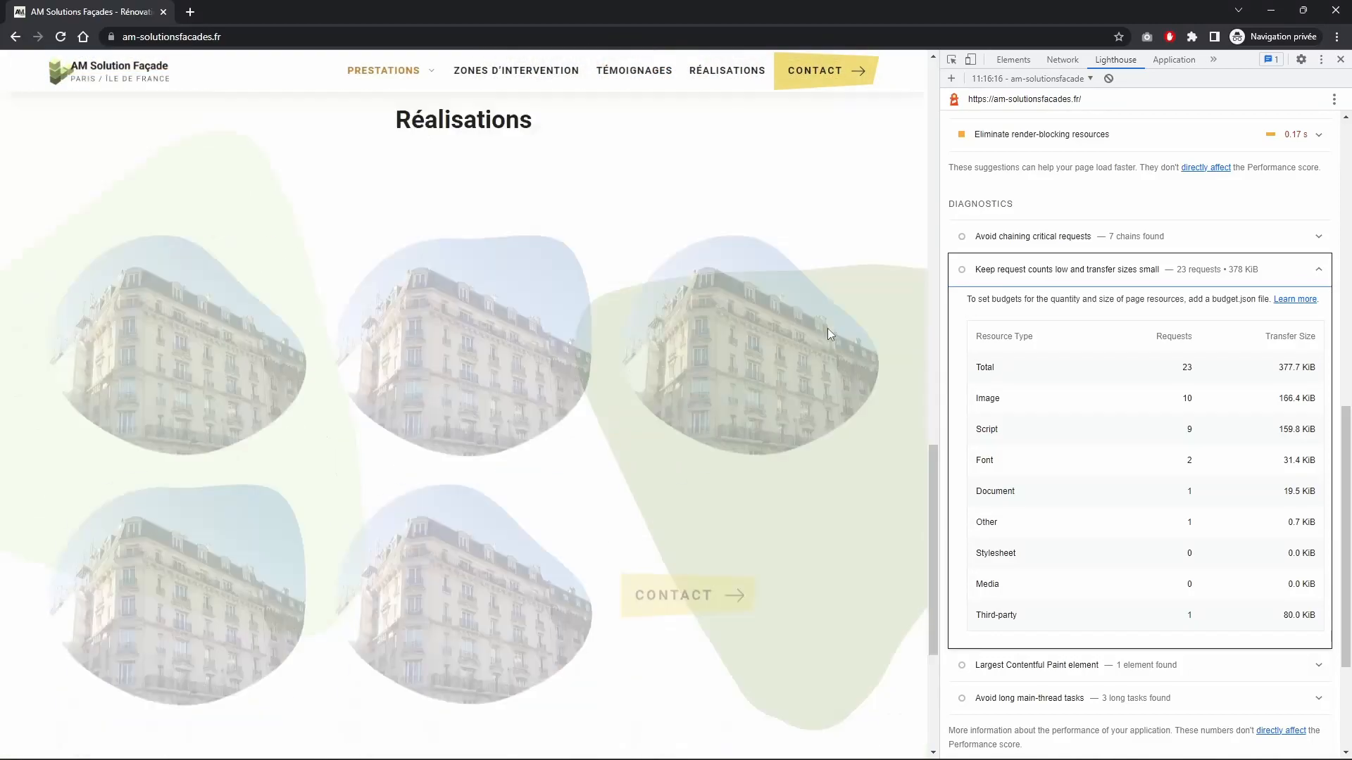
scroll(859, 423, up, 15)
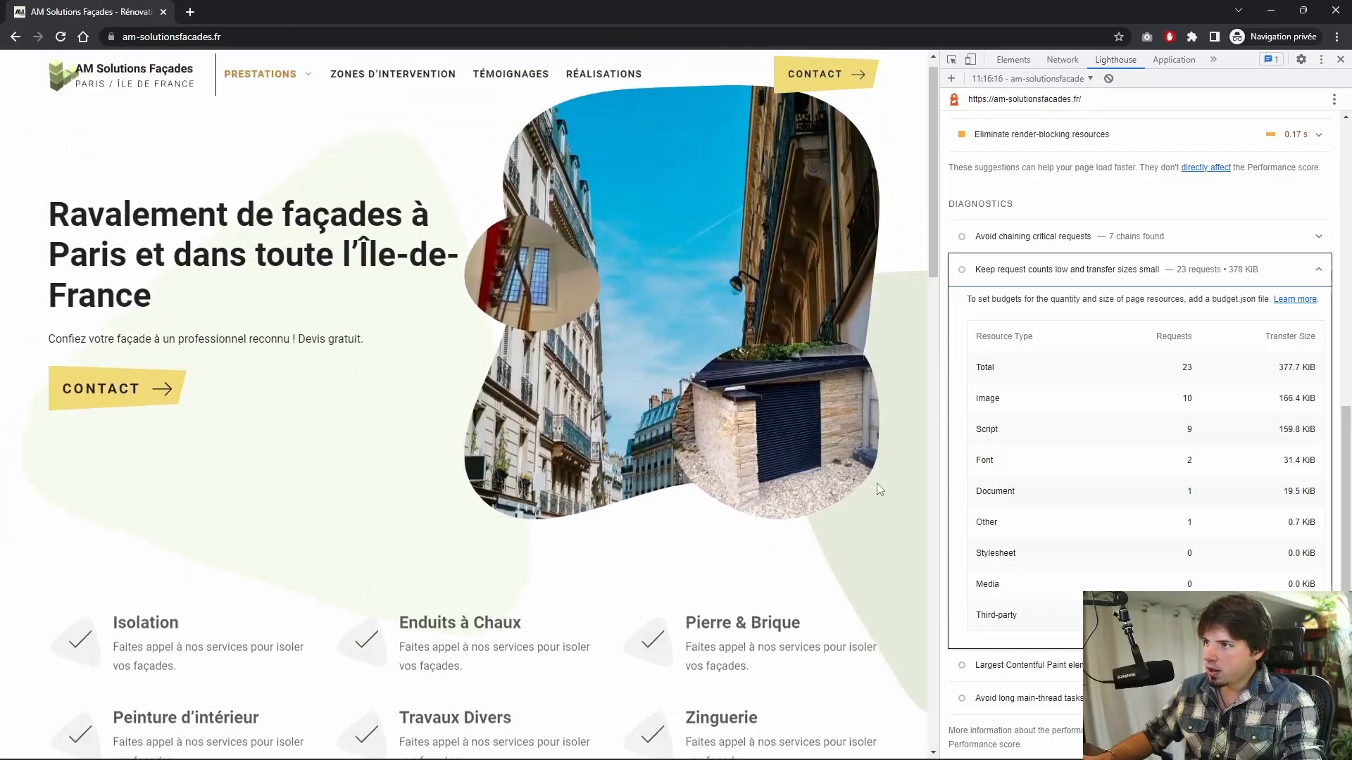
scroll(905, 298, down, 12)
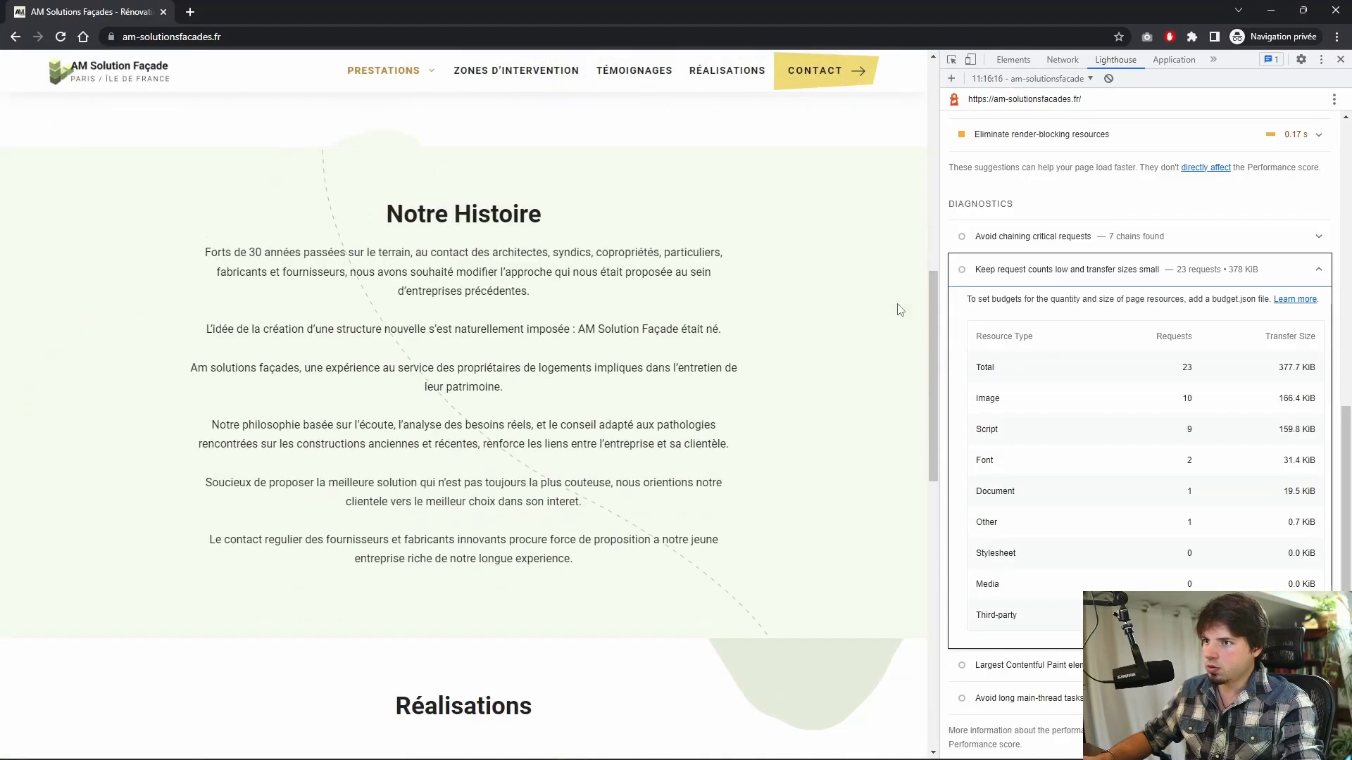
scroll(897, 316, up, 15)
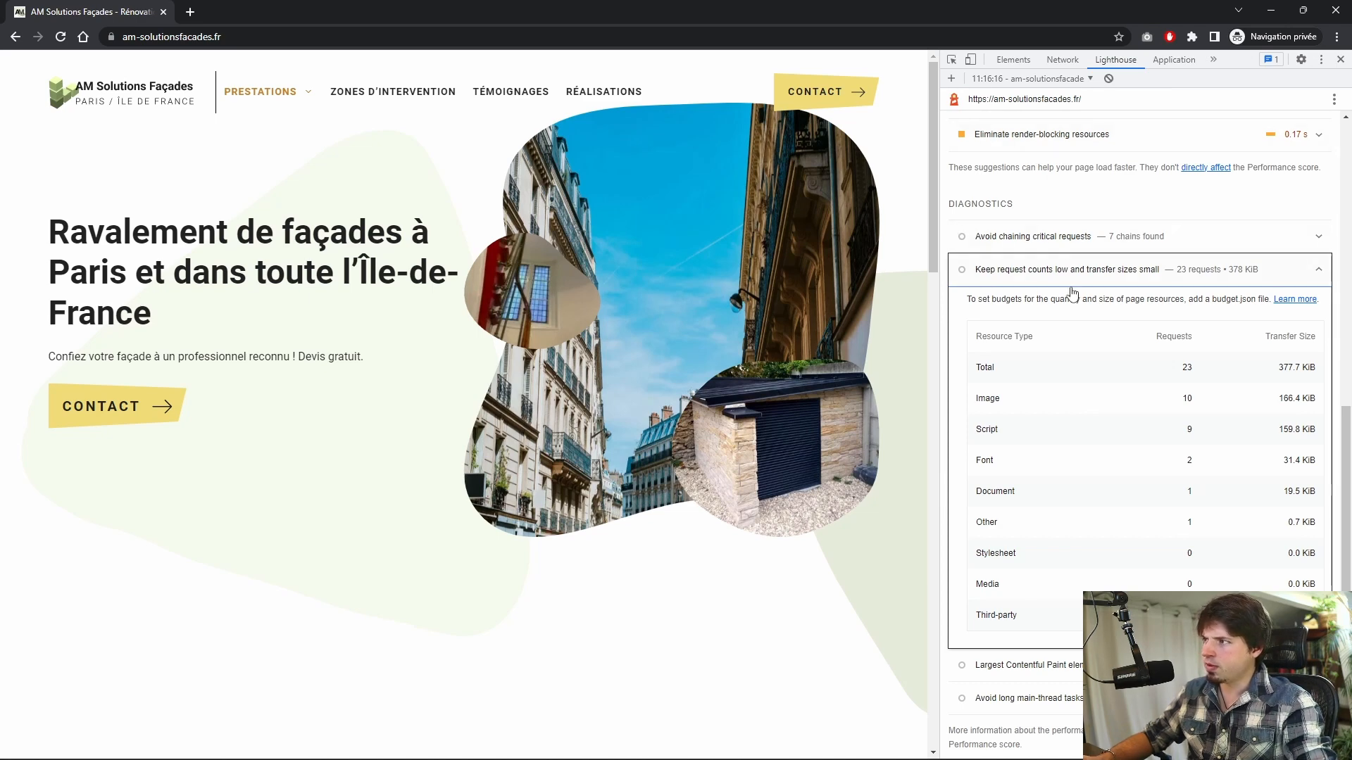
key(super)
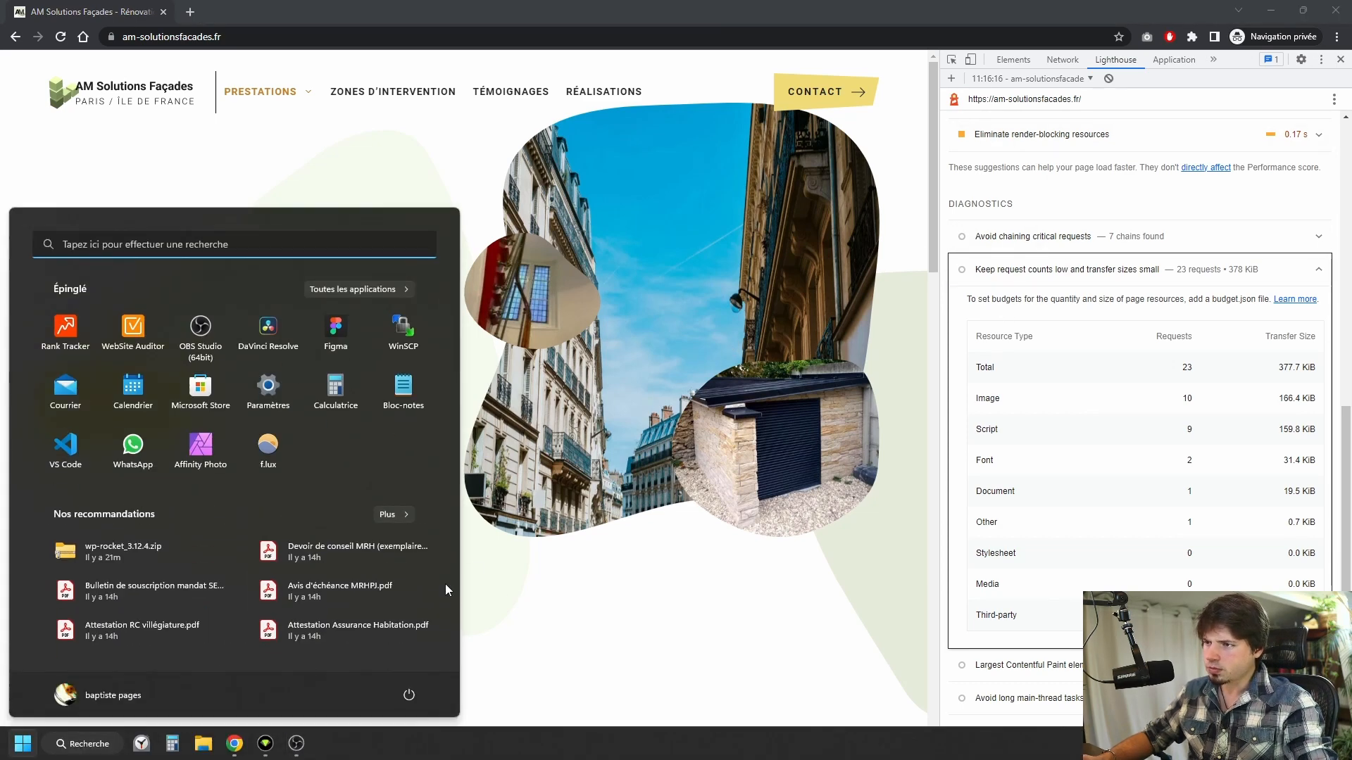
click(646, 146)
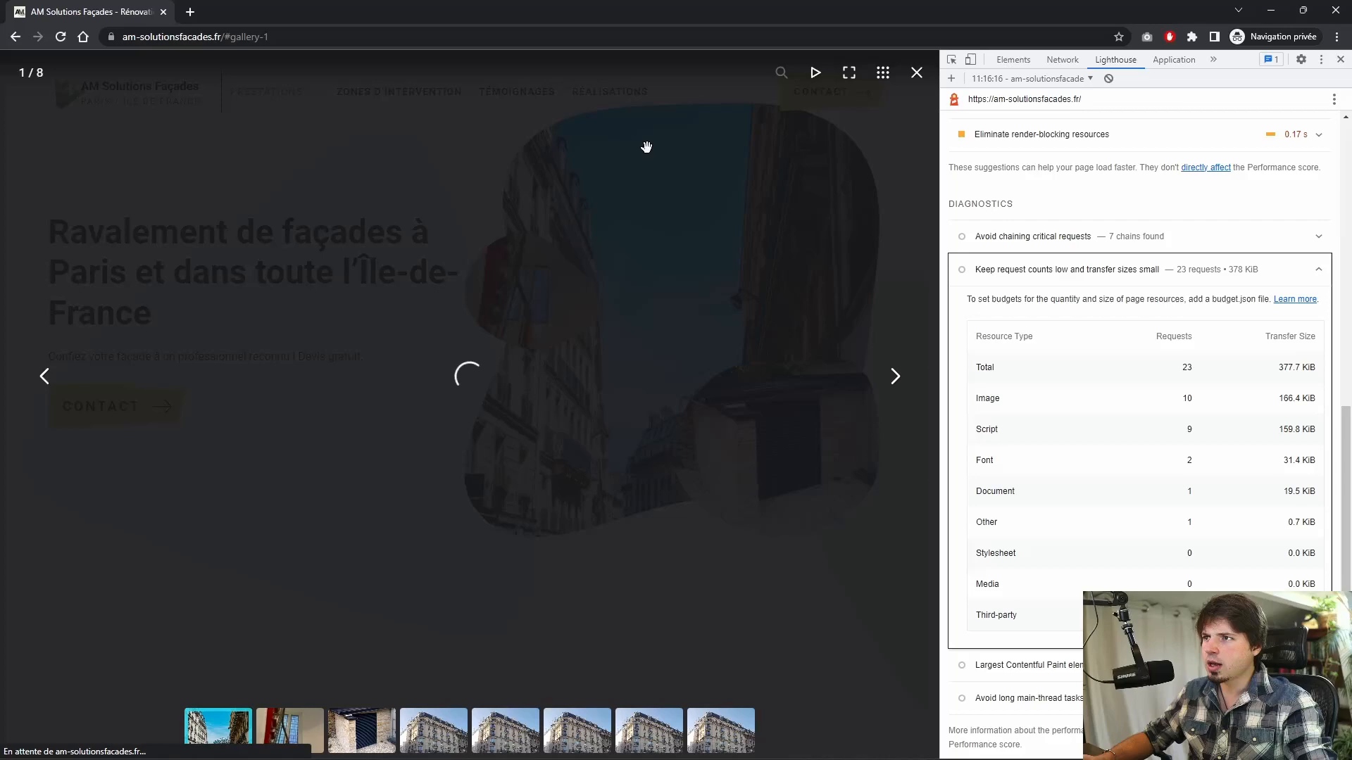
click(916, 73)
Step: Switch to the WP Rocket file optimisation settings and review the Optimiser le chargement du CSS options
key(alt+Tab)
key(alt+Tab)
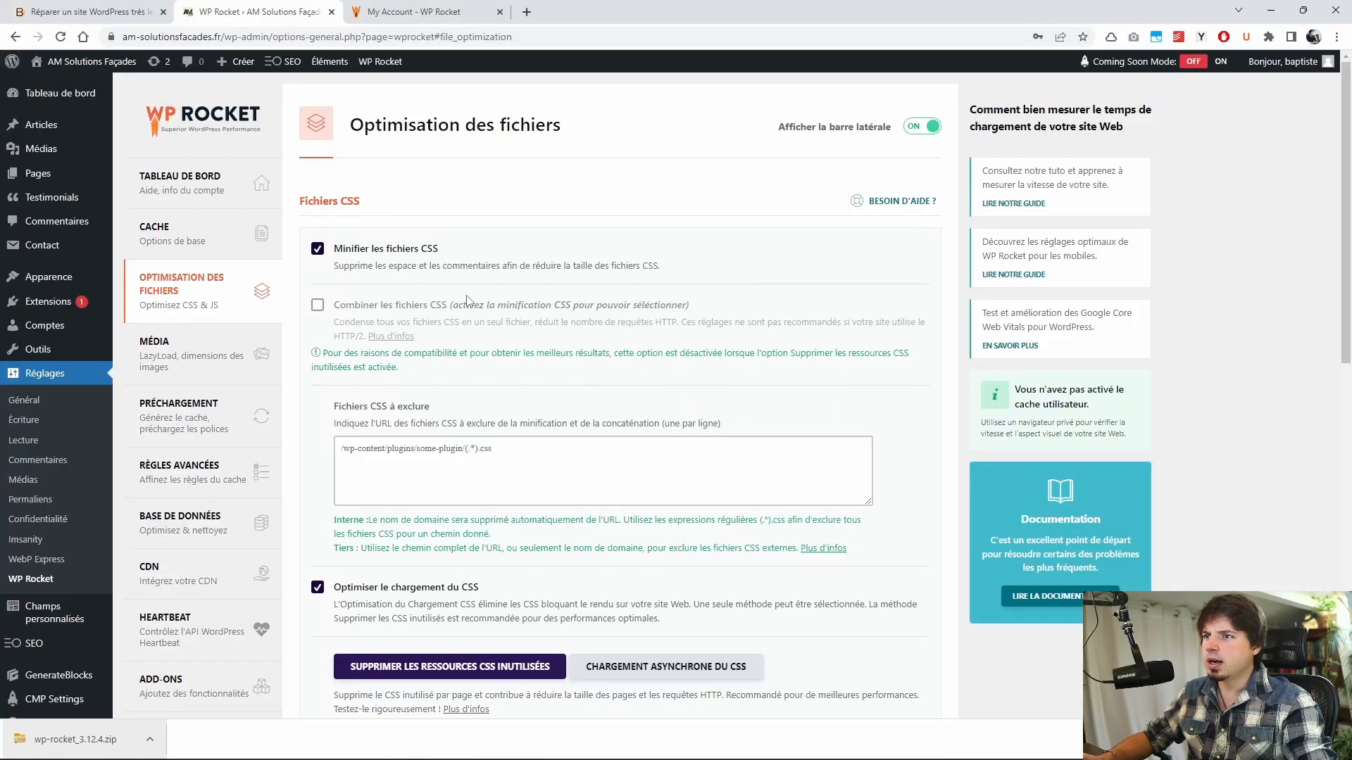
scroll(670, 542, down, 2)
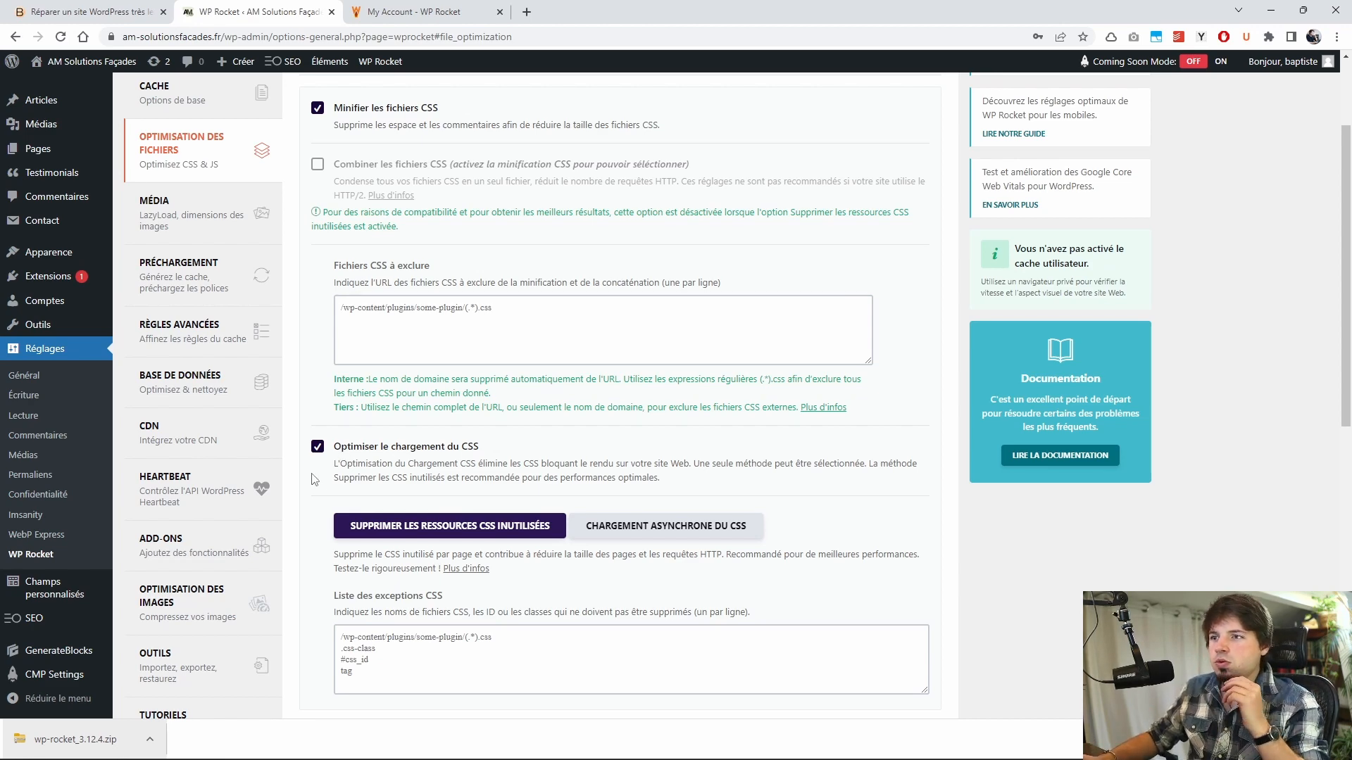
scroll(334, 495, down, 2)
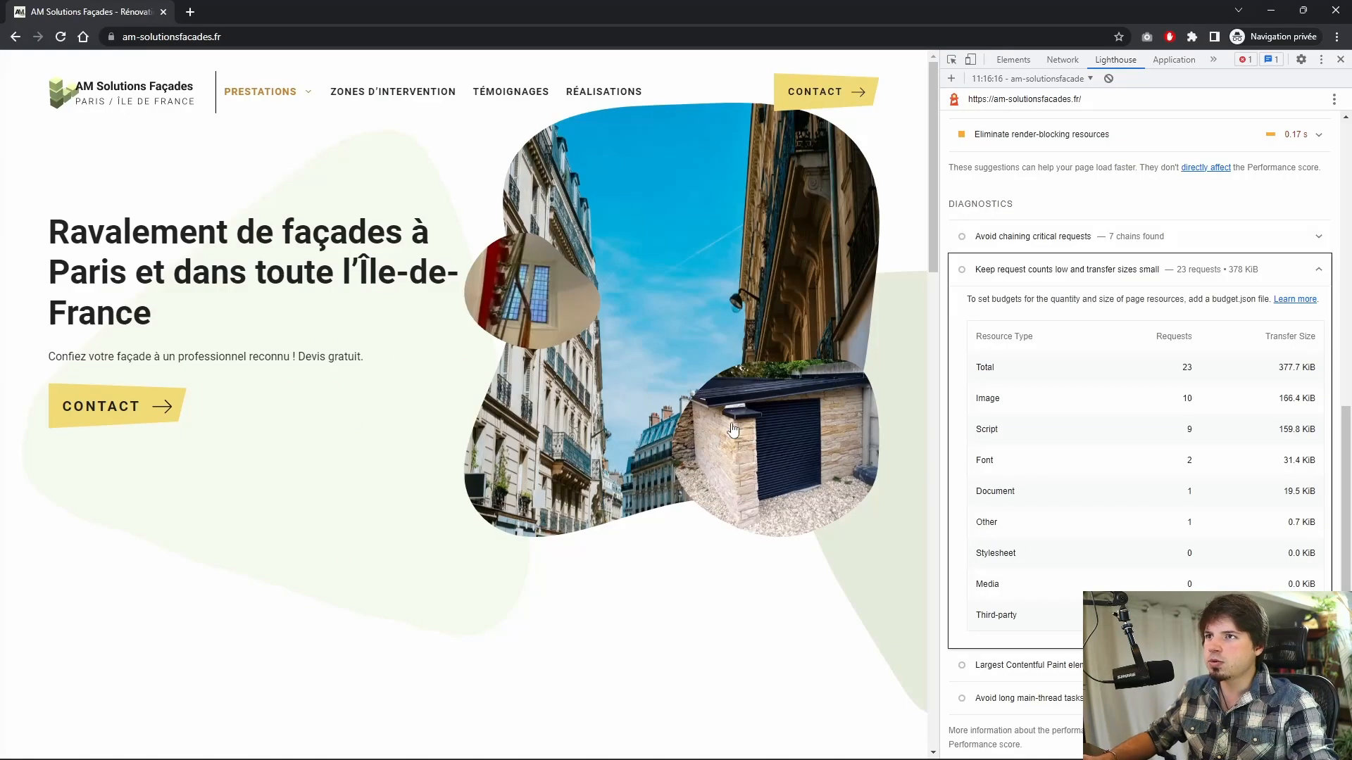
Step: Return to the Lighthouse report and examine the Eliminate render-blocking resources opportunity, collapsing the request counts diagnostic
scroll(1075, 380, up, 5)
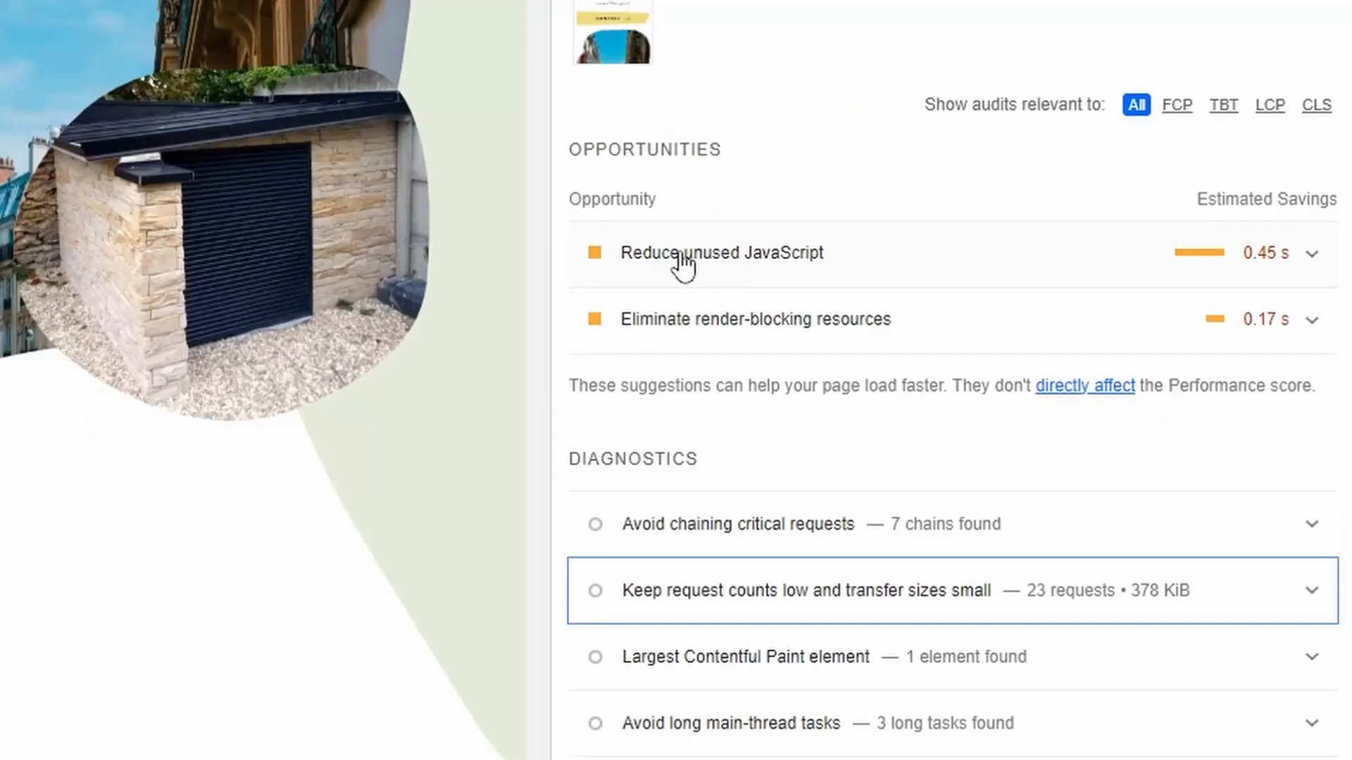
click(958, 161)
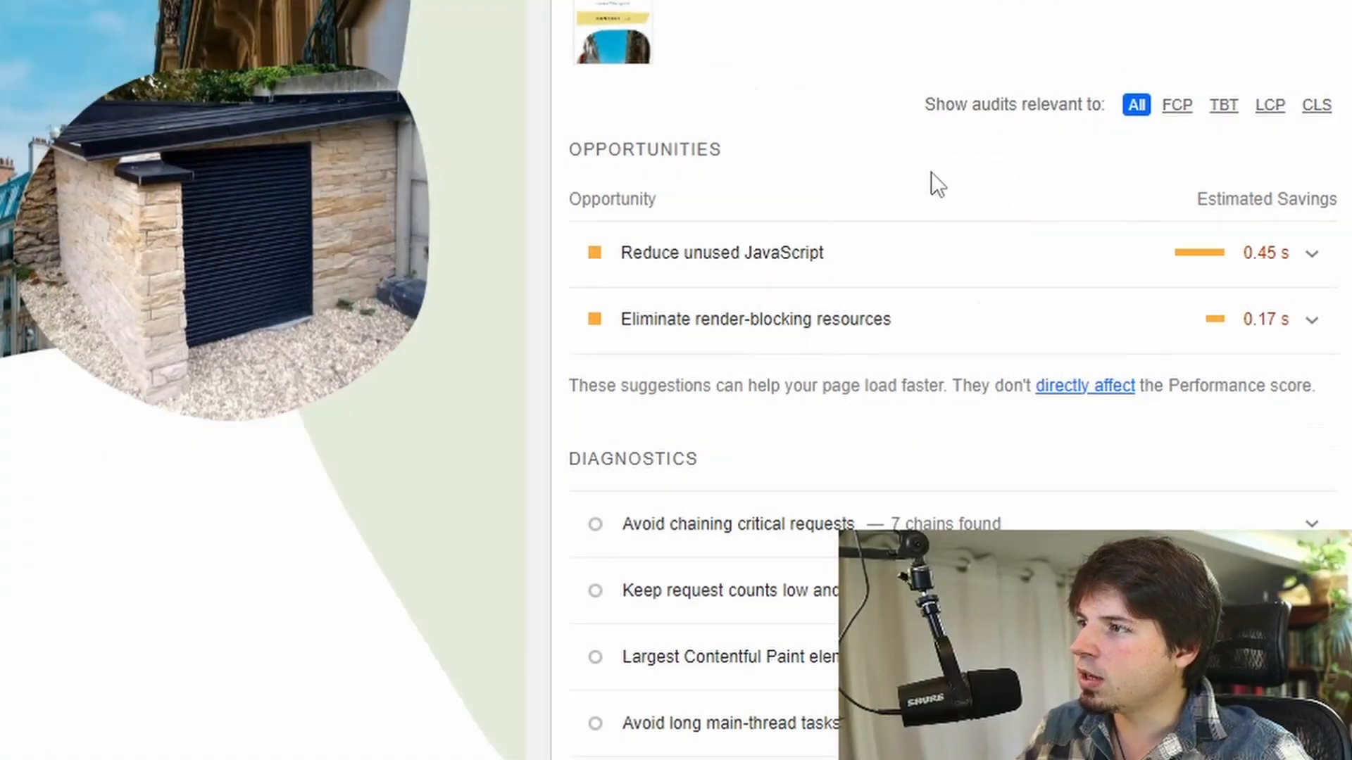
click(1044, 323)
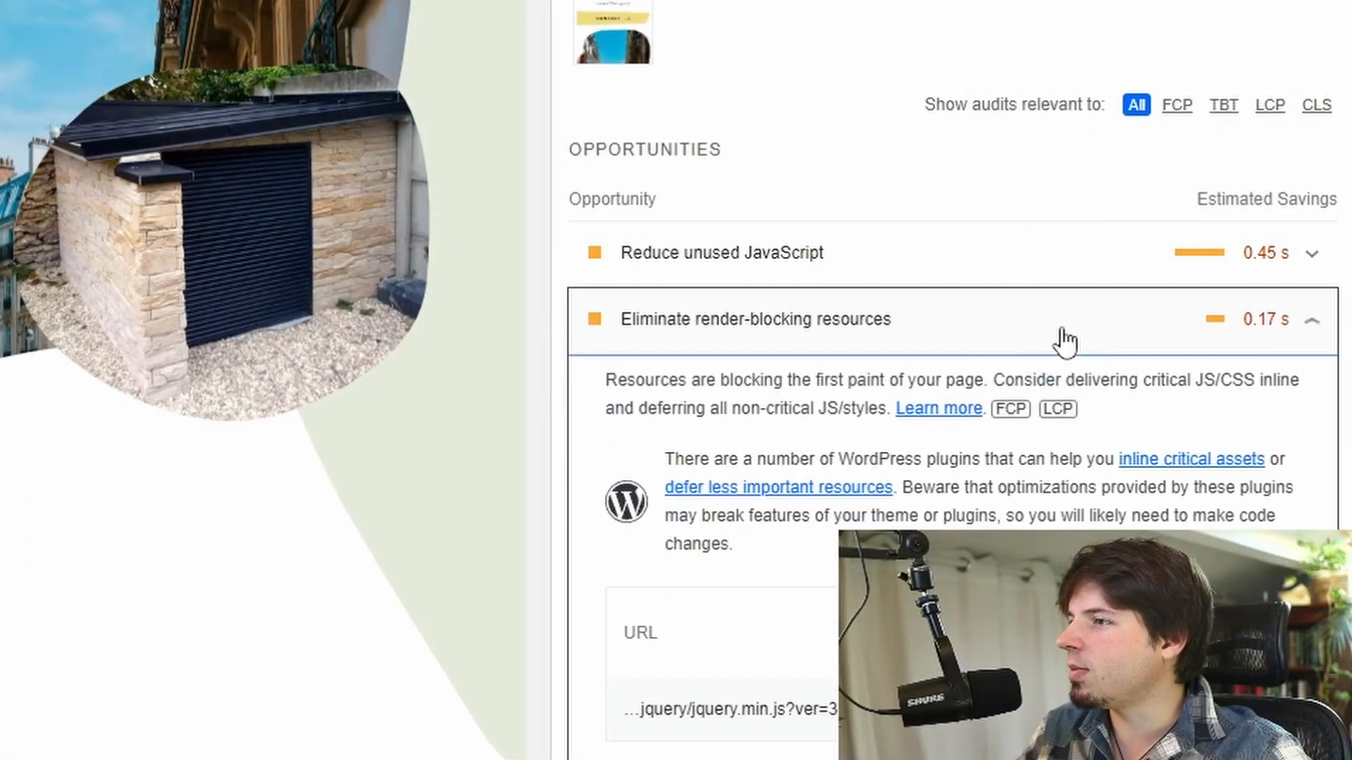
click(1047, 328)
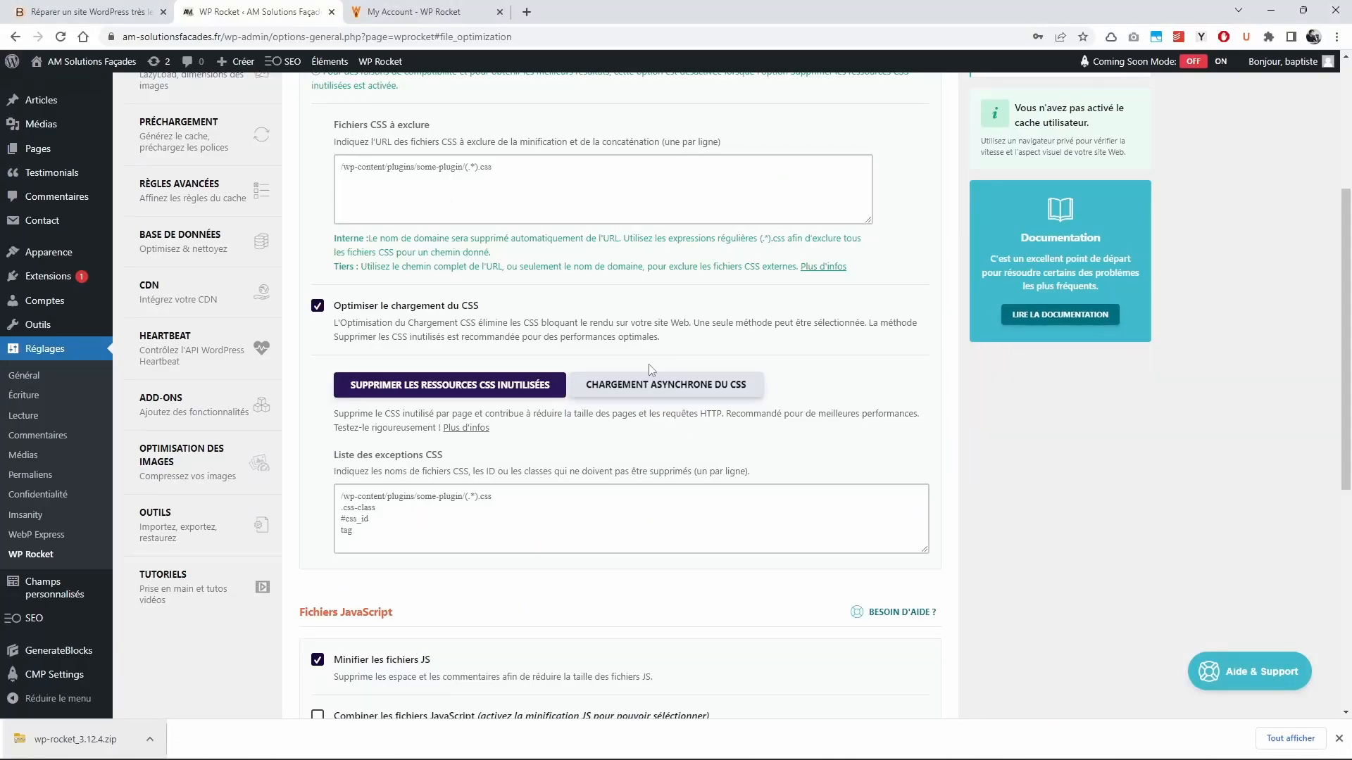
Step: Enable Charger le JavaScript en différé in WP Rocket's JavaScript file settings and save the modifications
scroll(649, 365, down, 8)
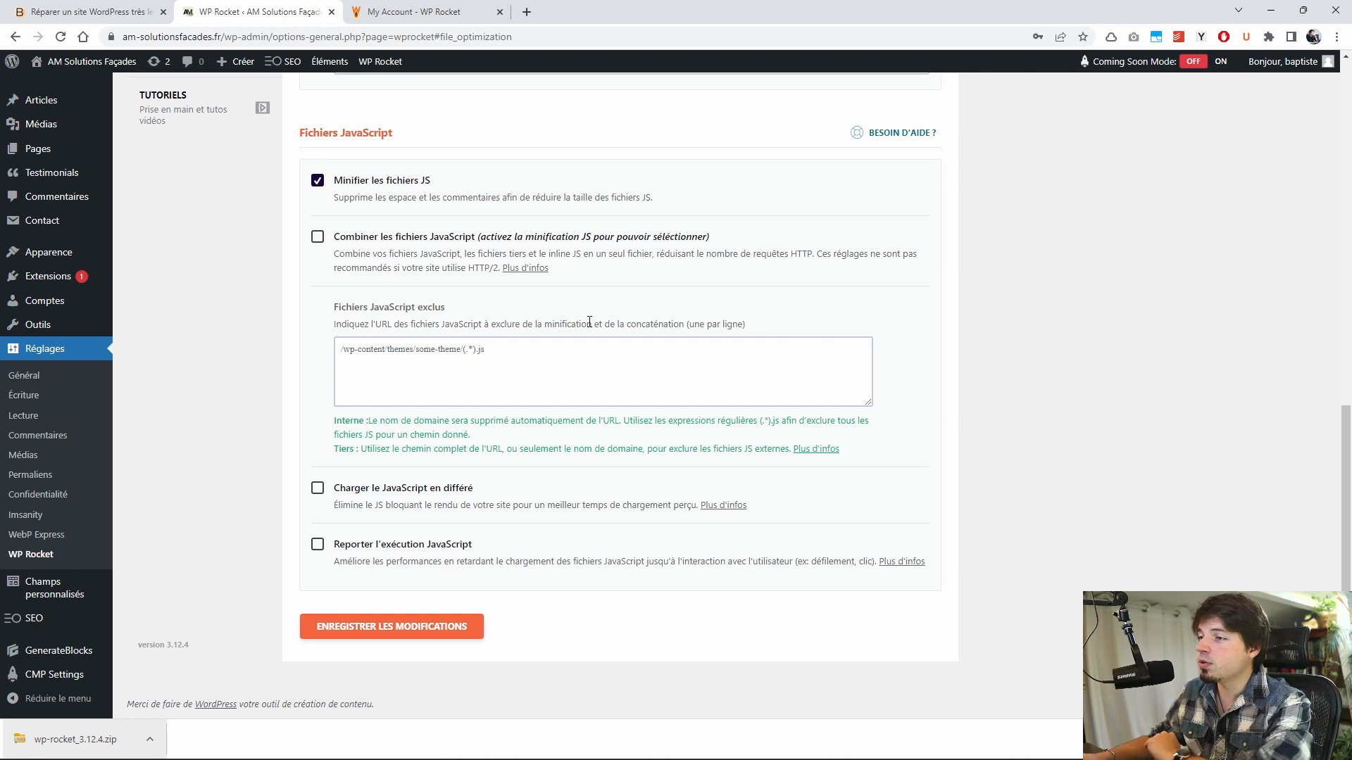
click(318, 488)
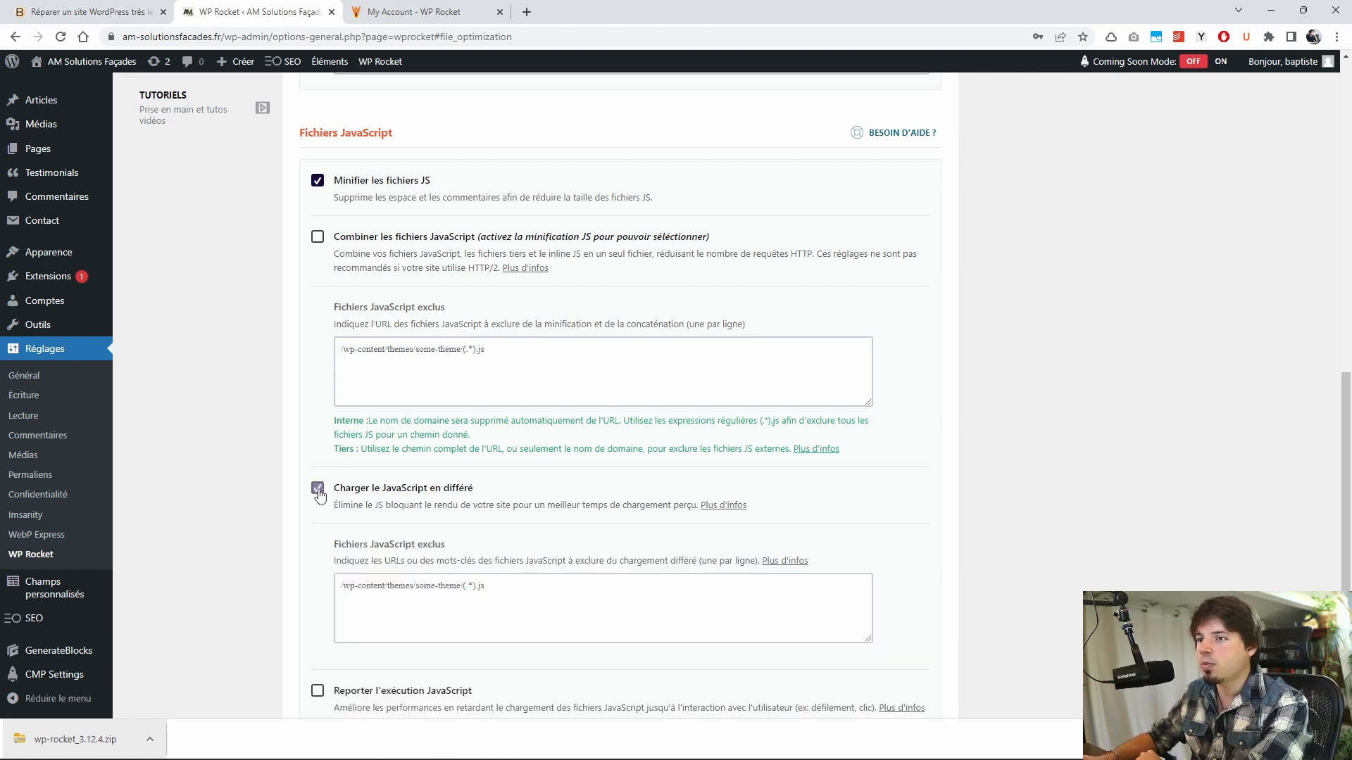
scroll(521, 556, down, 2)
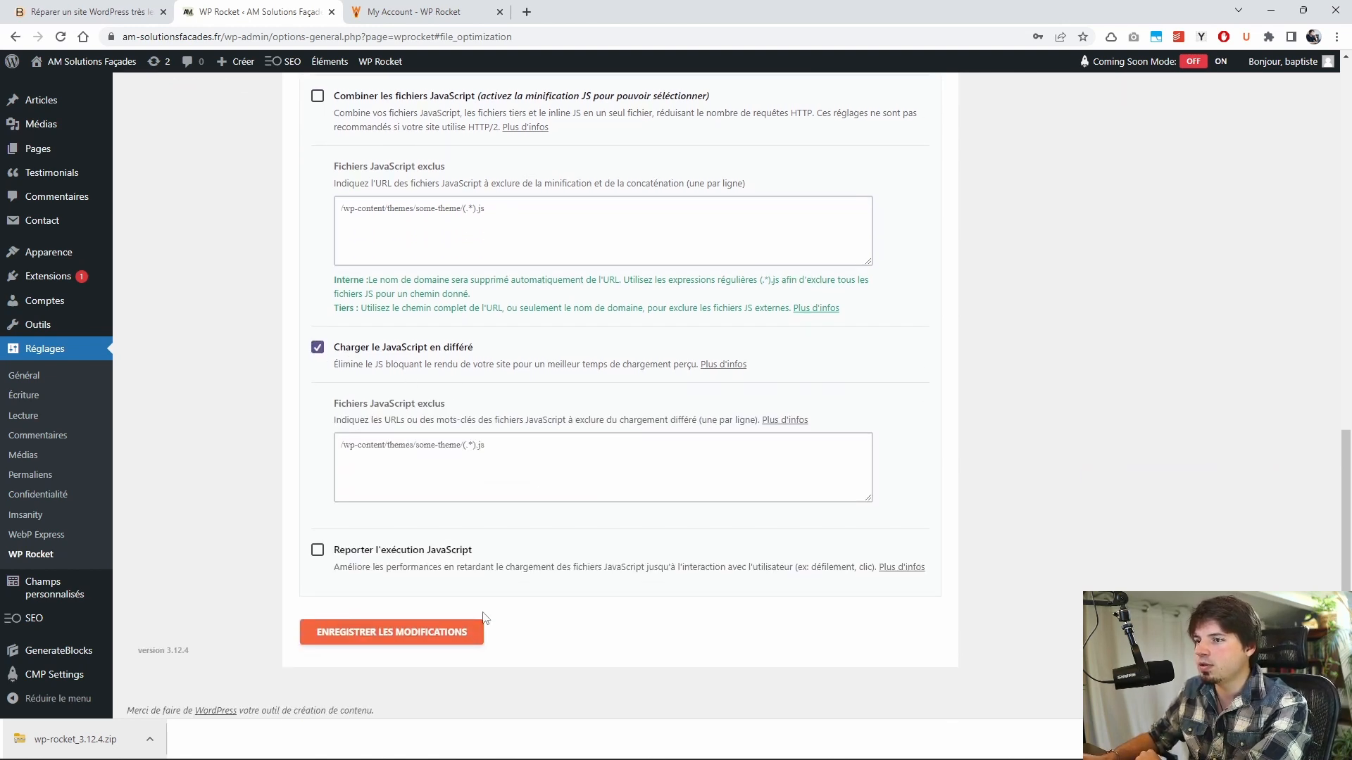
click(433, 637)
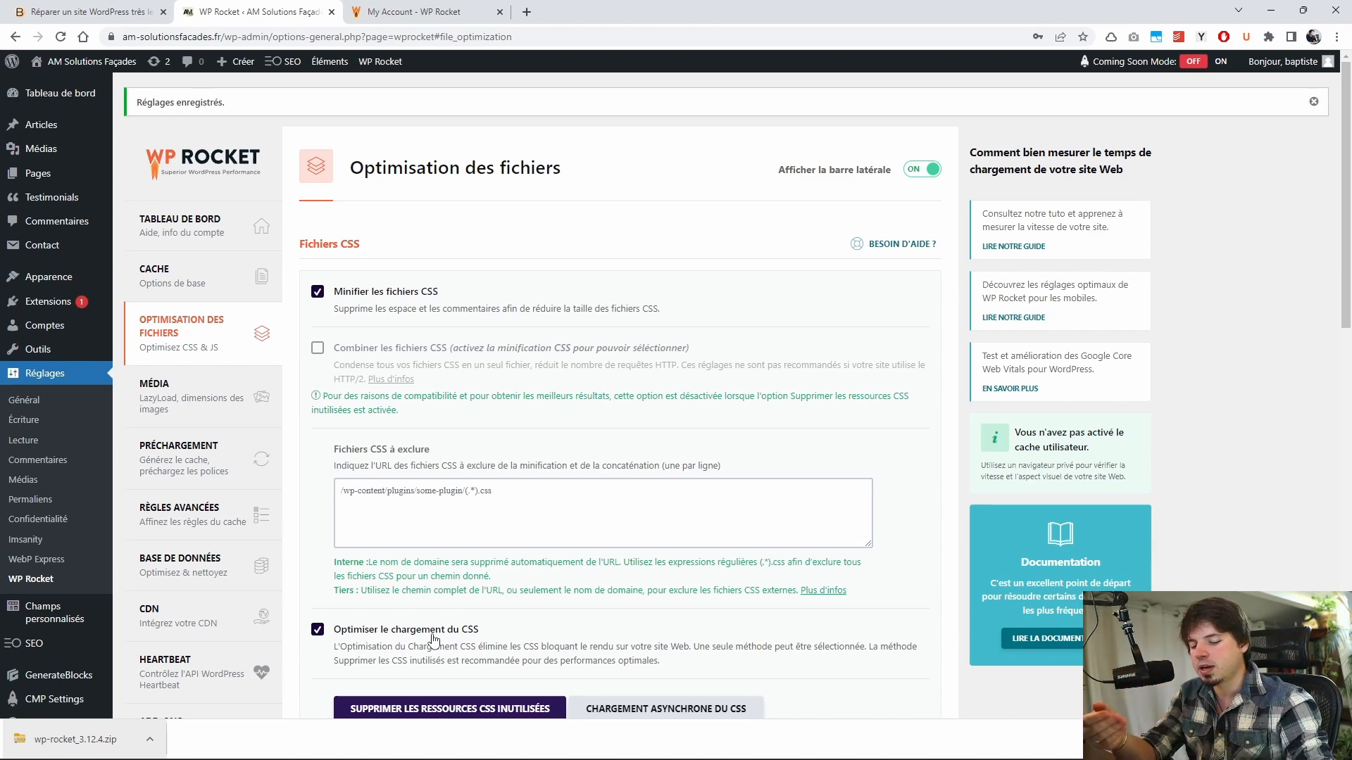
Step: Recheck the Lighthouse opportunities and review the Reporter l'exécution JavaScript option in WP Rocket's JavaScript file settings
key(alt+Tab)
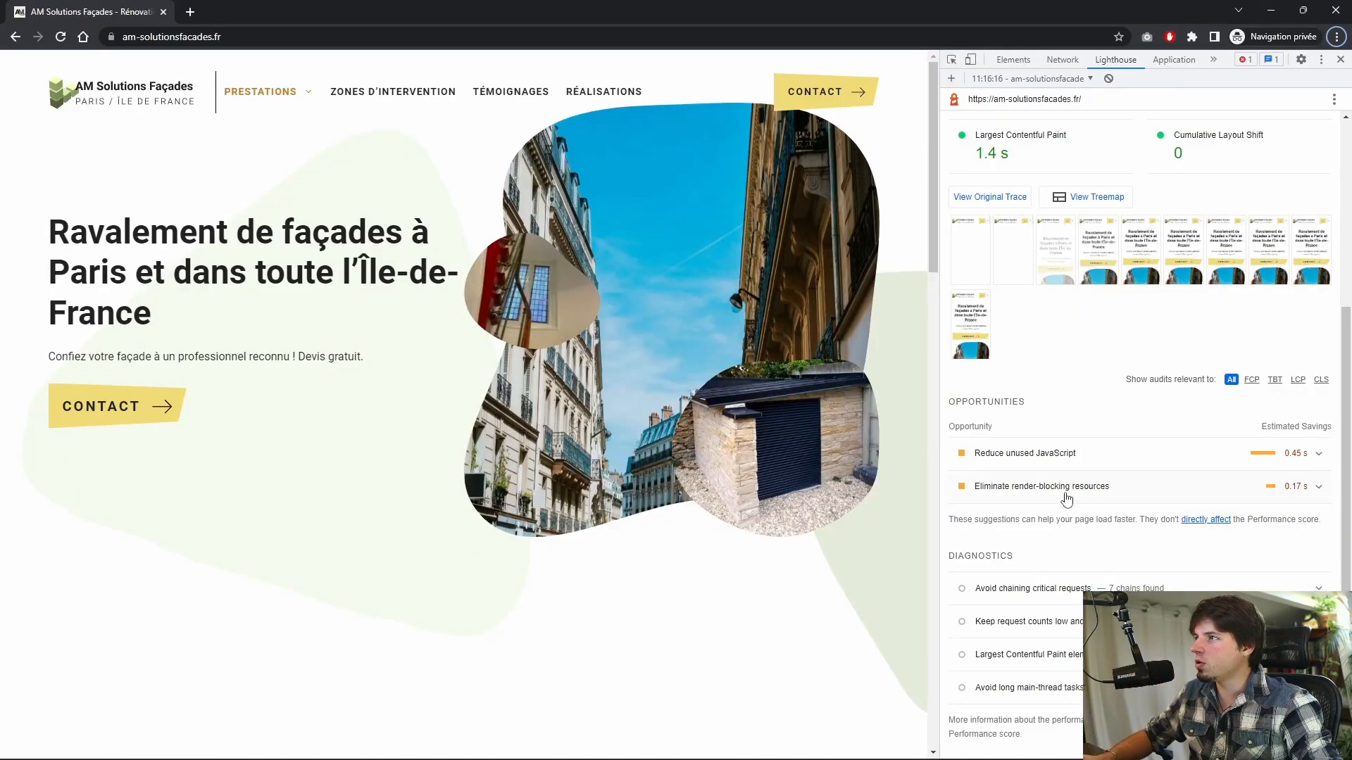
key(alt+Tab)
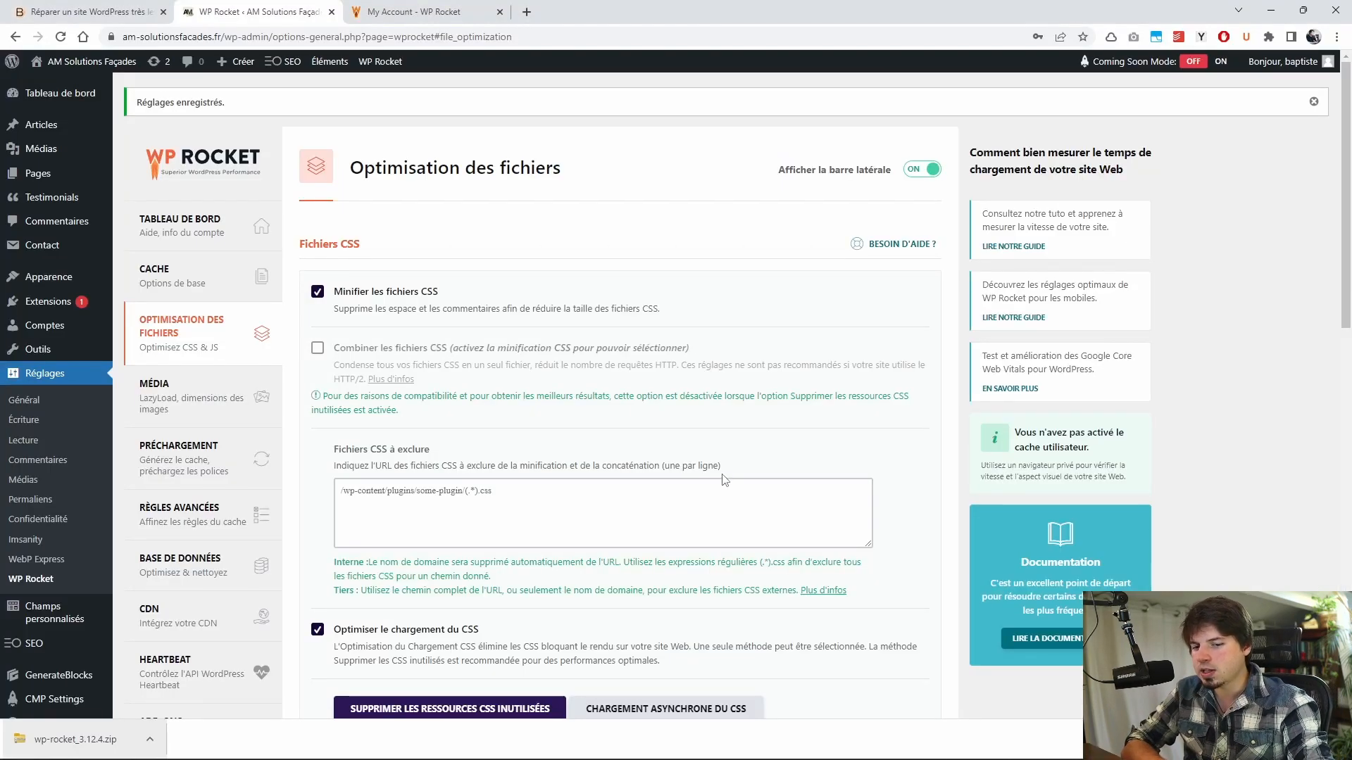
key(alt+Tab)
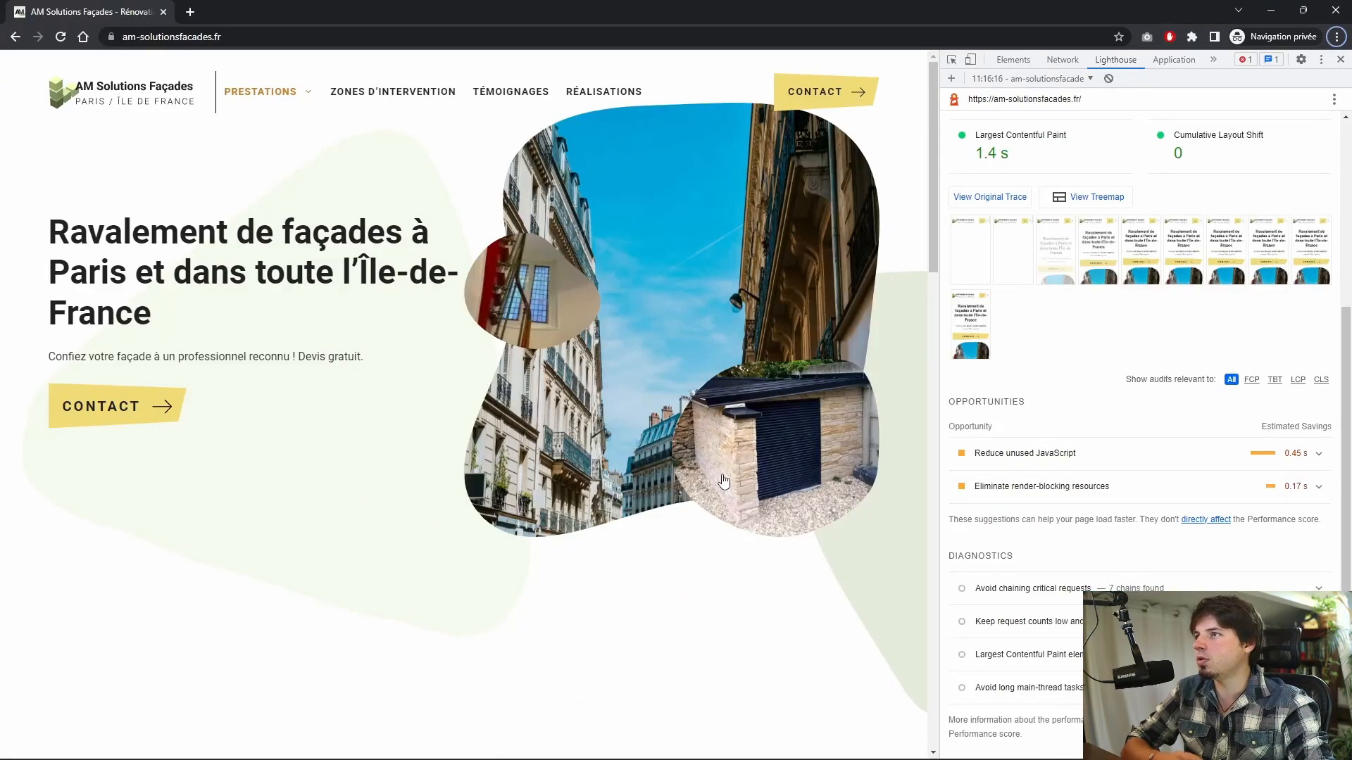
scroll(1206, 326, up, 5)
key(alt+Tab)
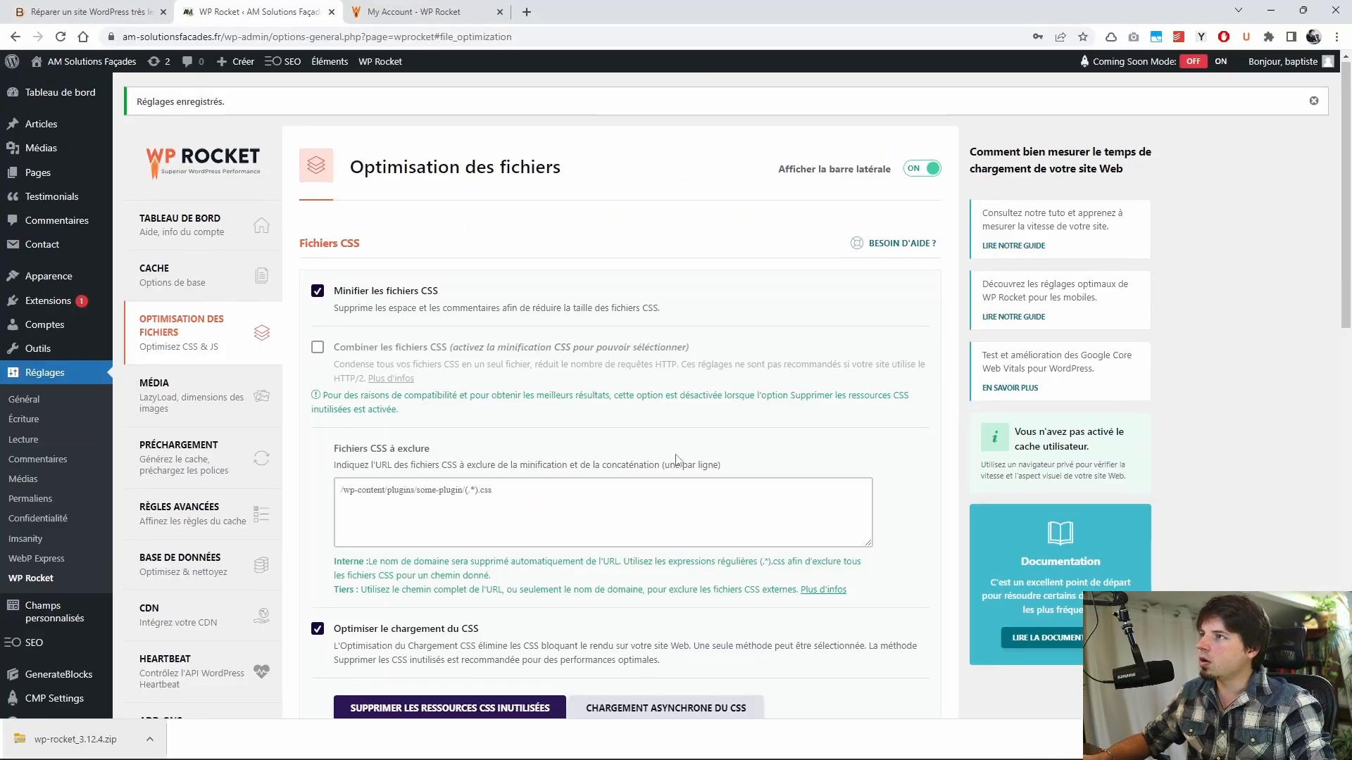
scroll(676, 459, down, 15)
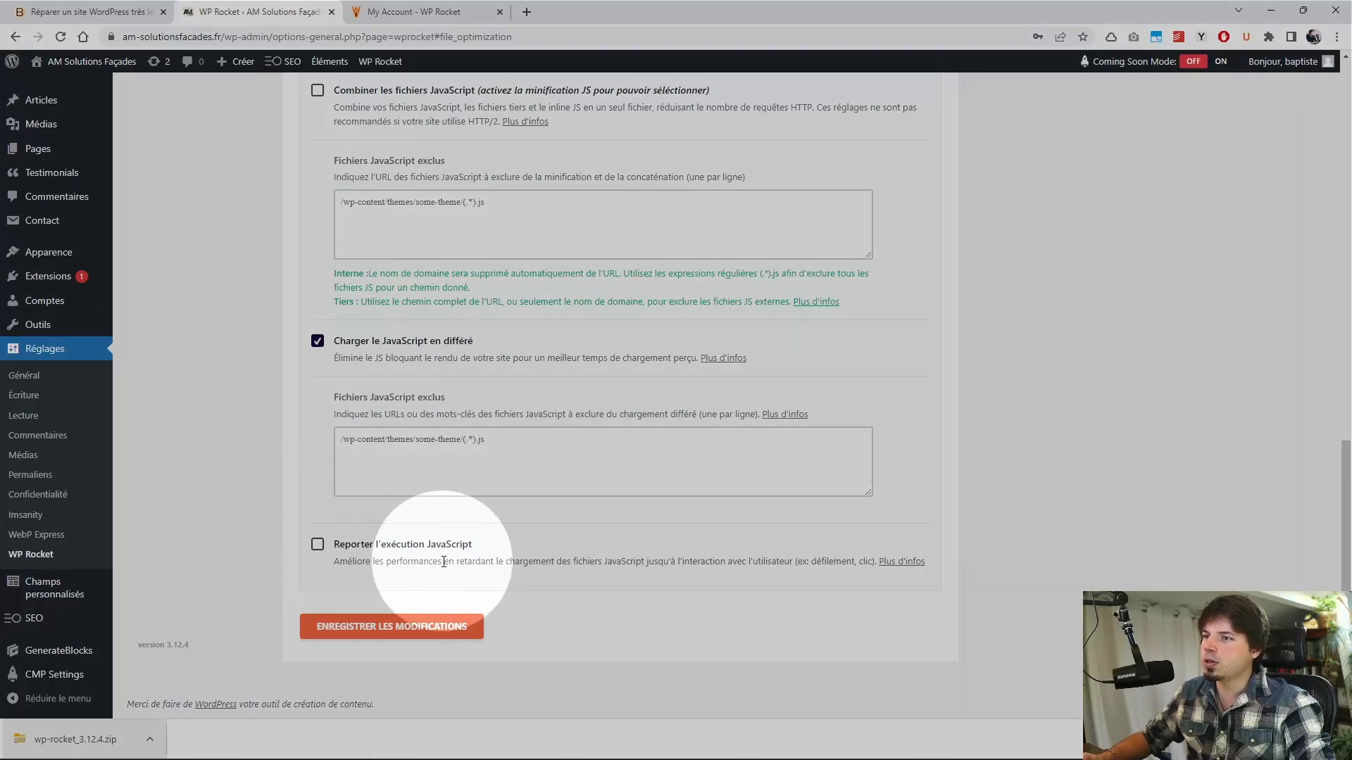
scroll(620, 620, up, 1)
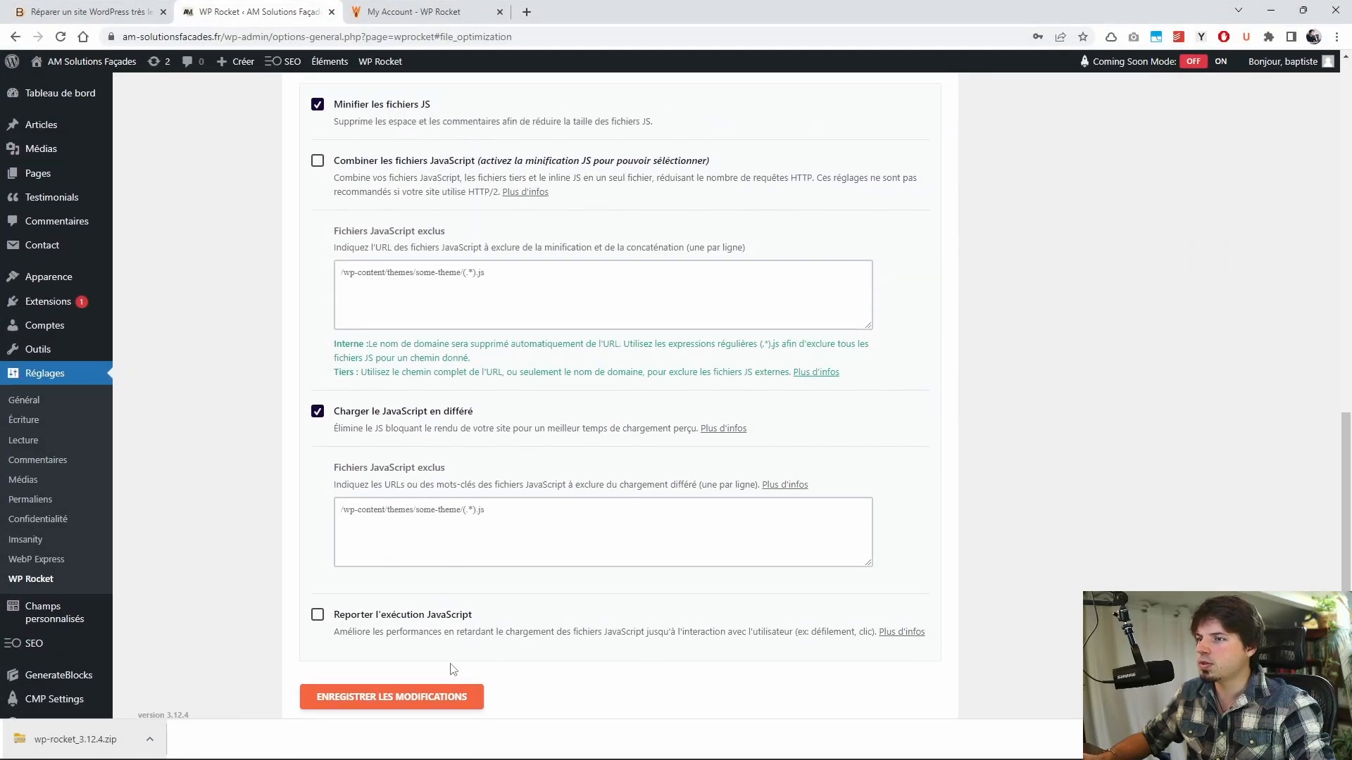
Step: Generate another Lighthouse report of the home page with deferred JavaScript, using Navigation mode, Mobile device and only the Performance category
key(alt+Tab)
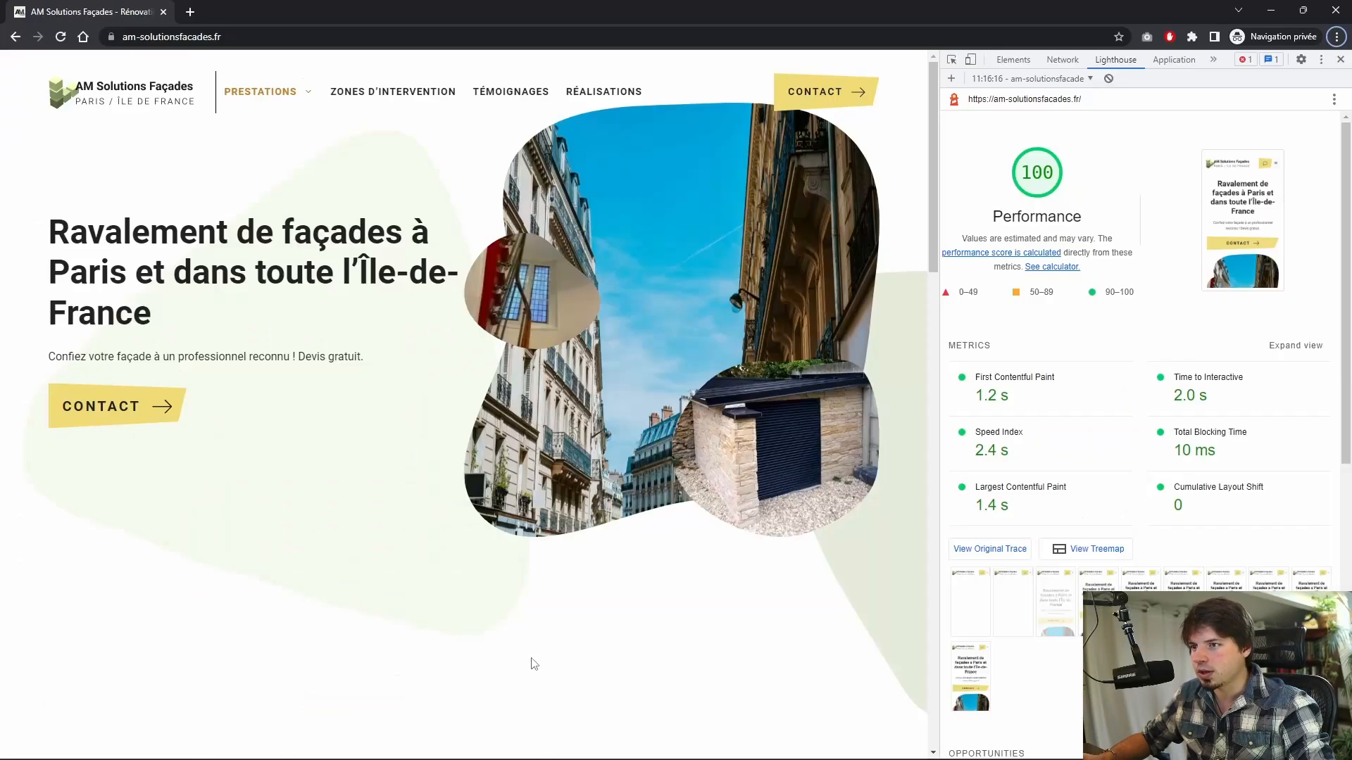
key(alt+Tab)
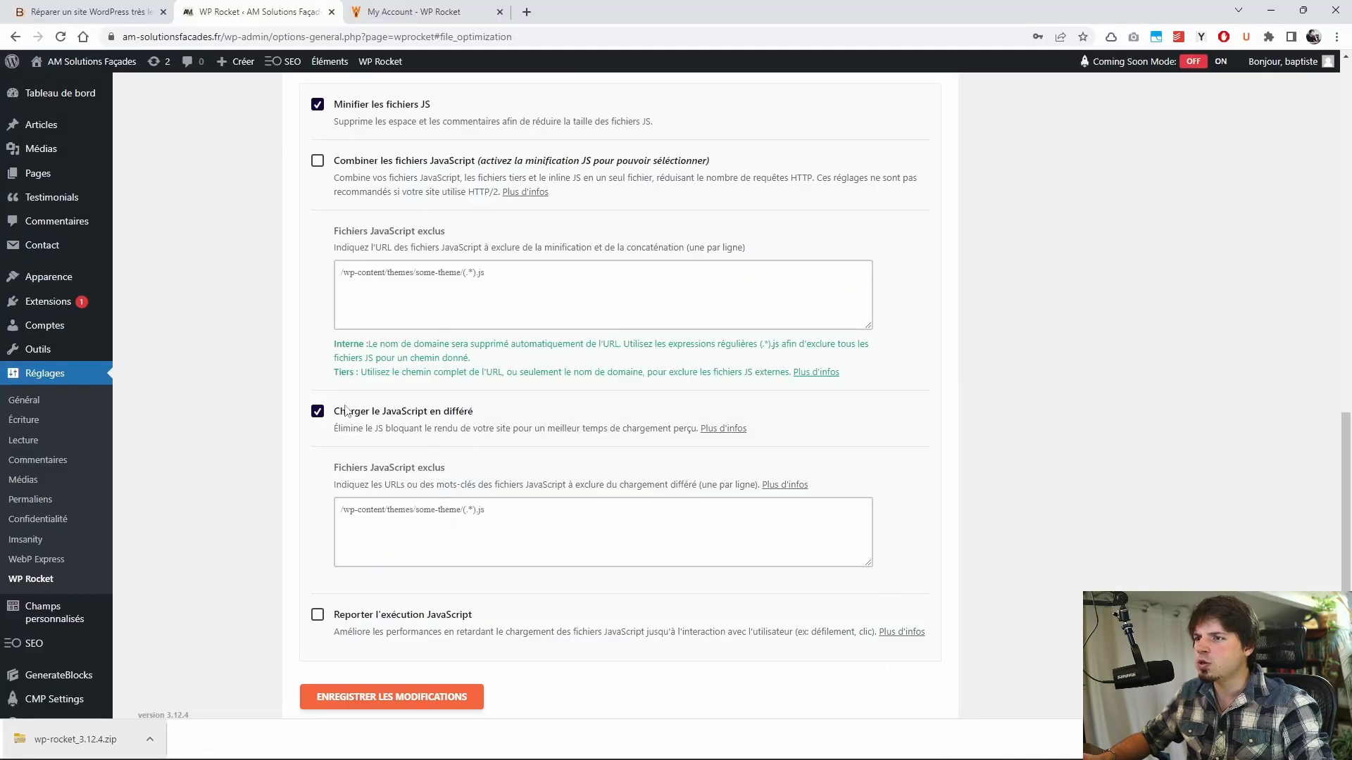
key(alt+Tab)
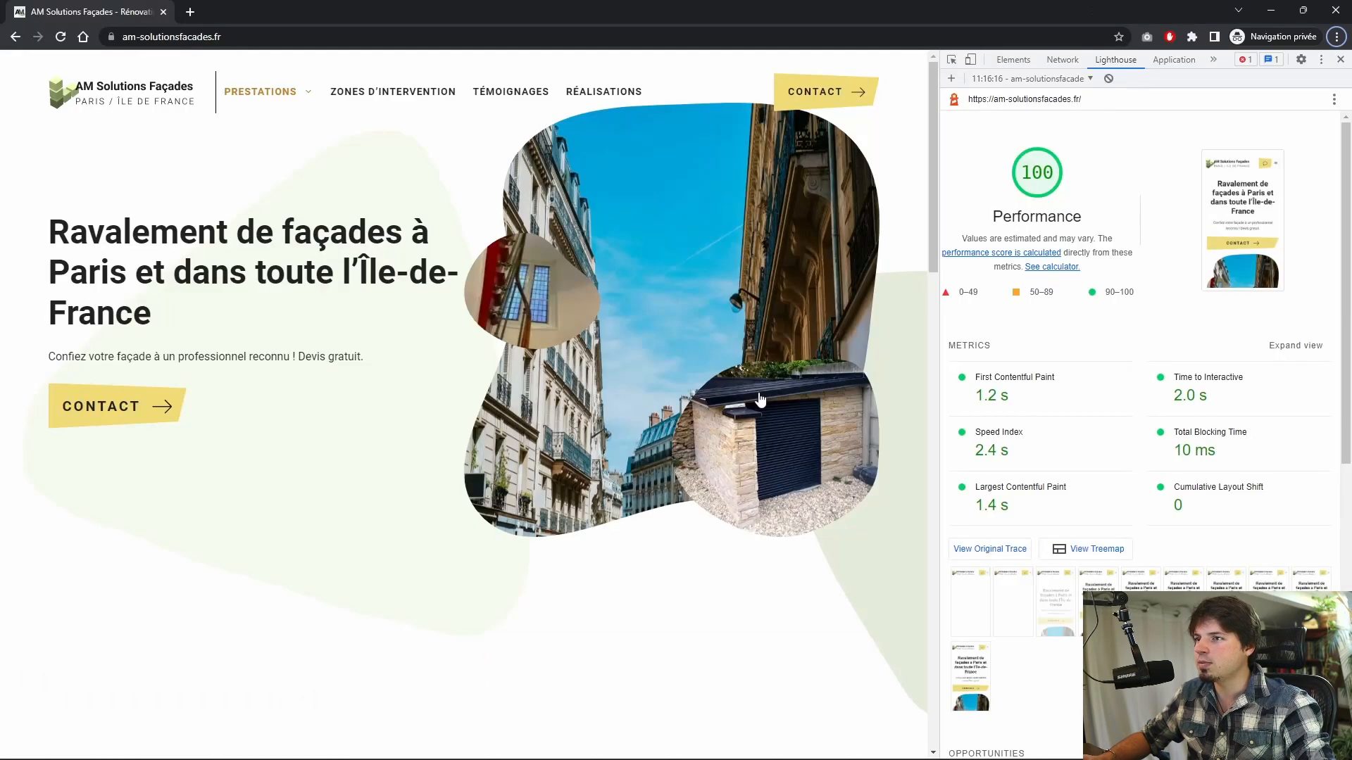
click(952, 79)
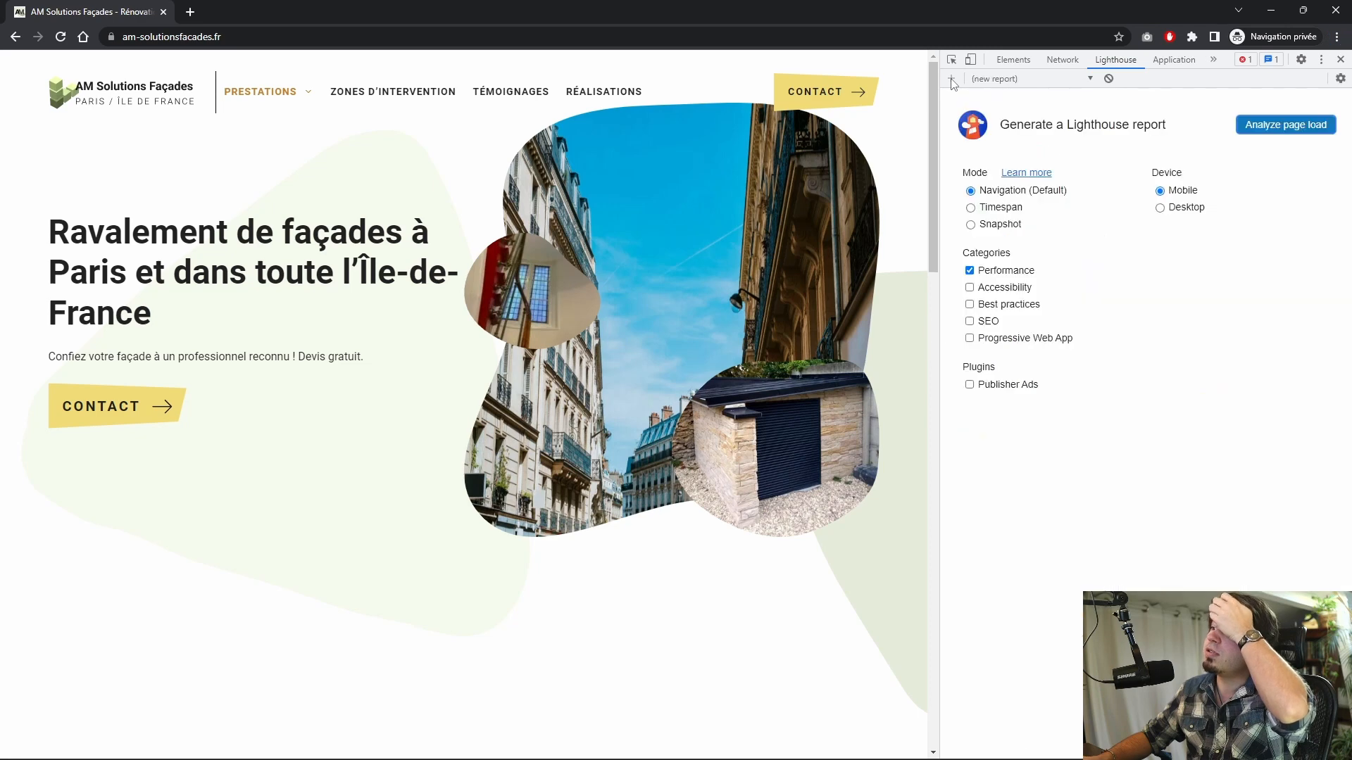
click(1270, 128)
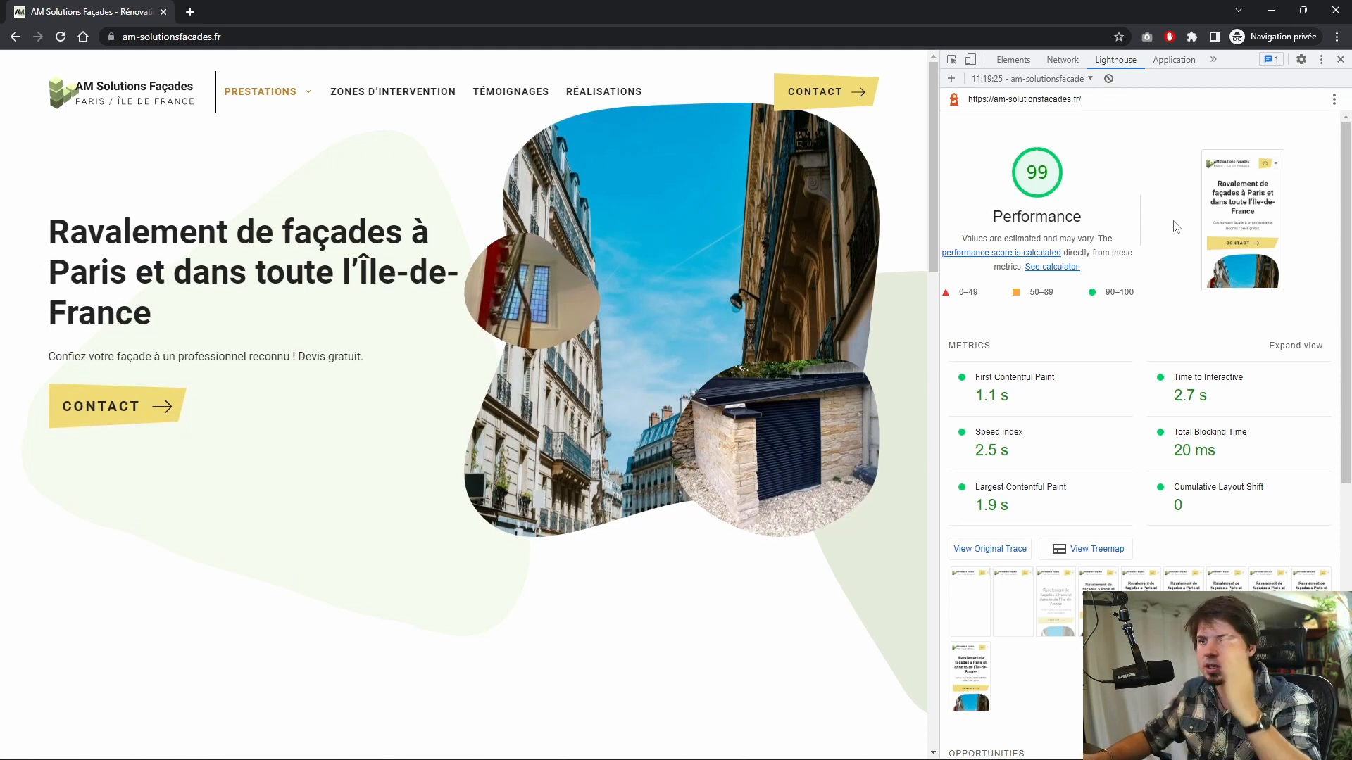
Step: Examine the Reduce unused JavaScript opportunity in the Lighthouse report, including the listed scripts
scroll(1126, 289, down, 5)
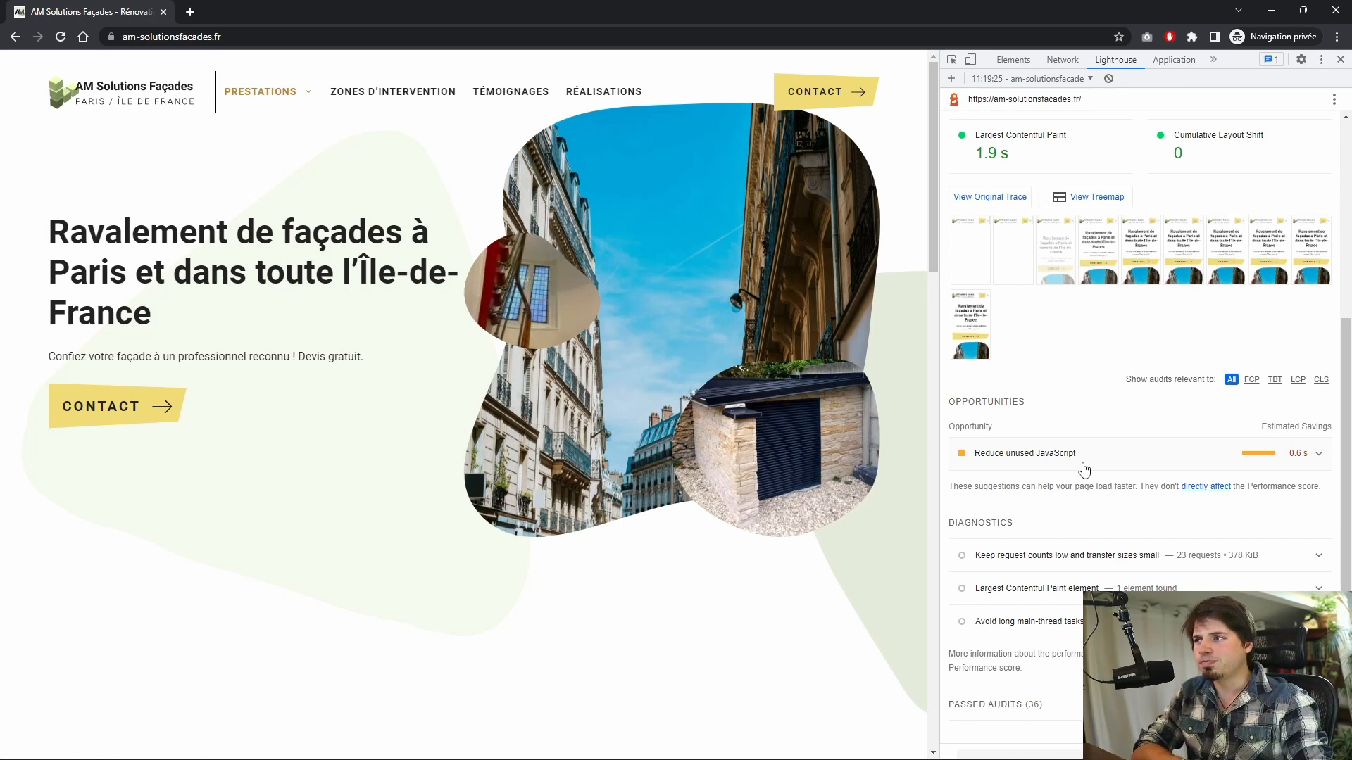
click(1054, 465)
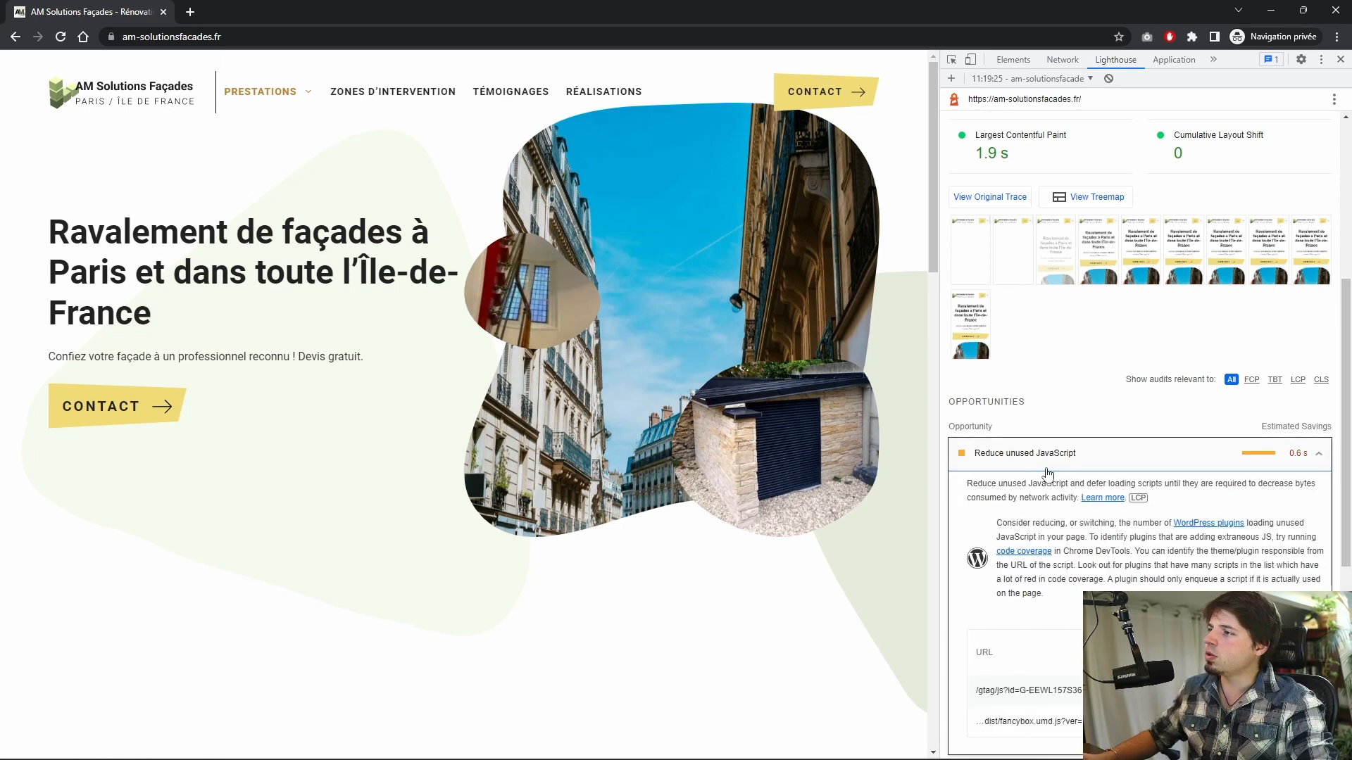
scroll(1158, 527, down, 2)
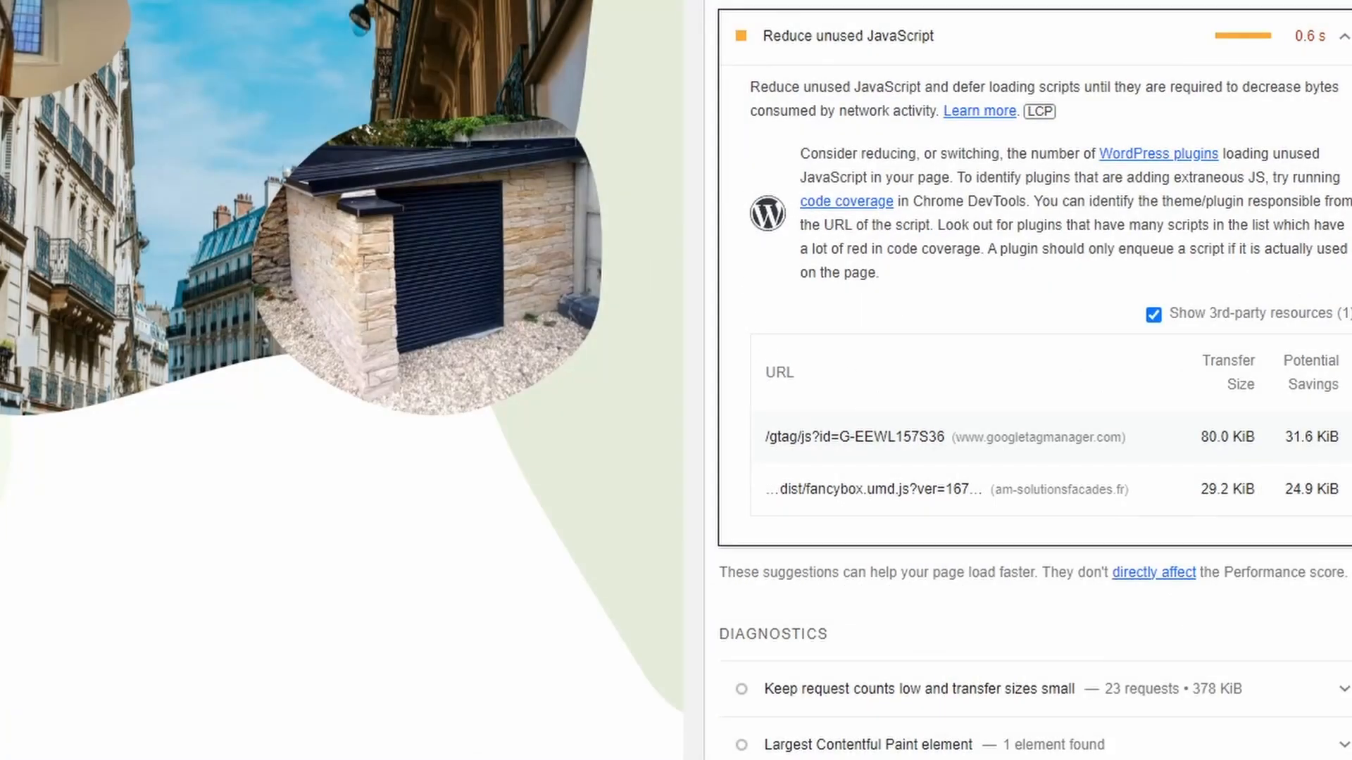
Step: Test the hero image gallery on the home page by viewing several of its images, and close it
click(751, 208)
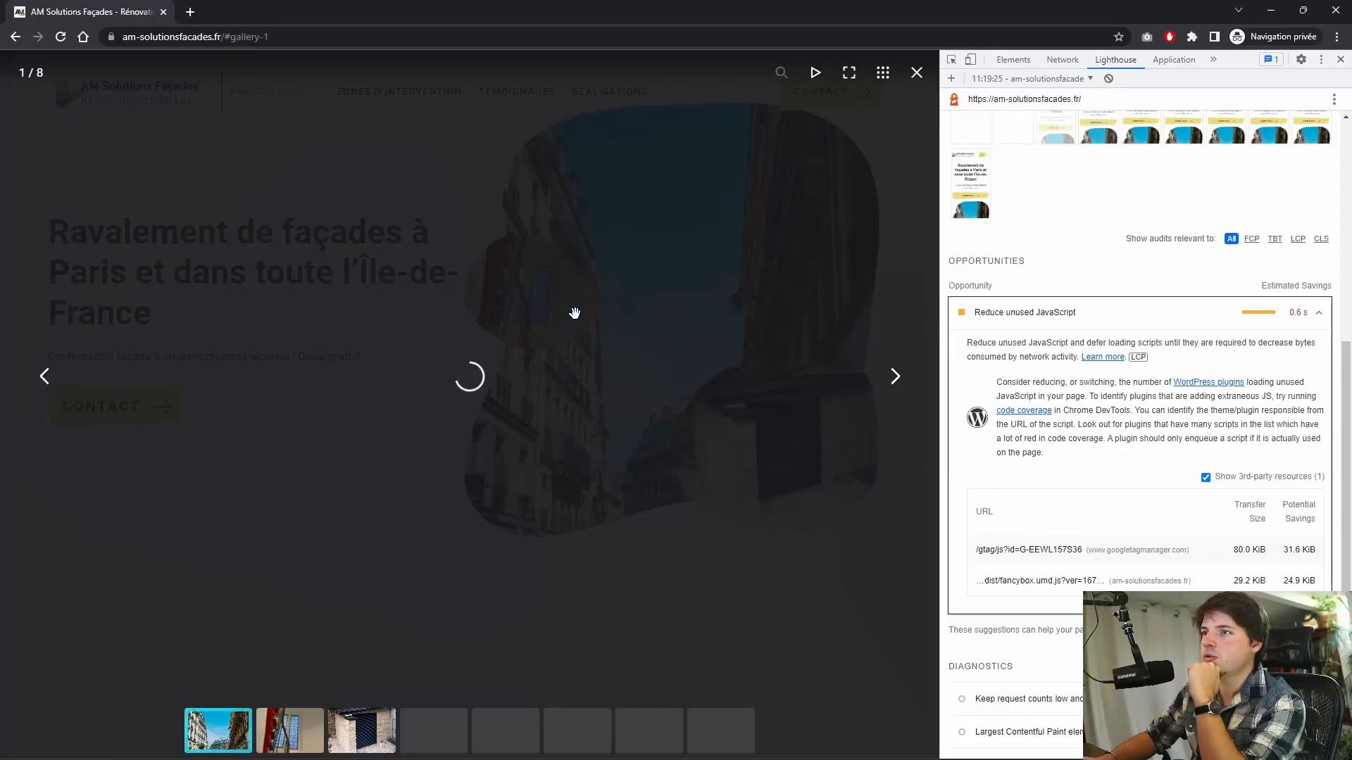
click(317, 735)
click(362, 733)
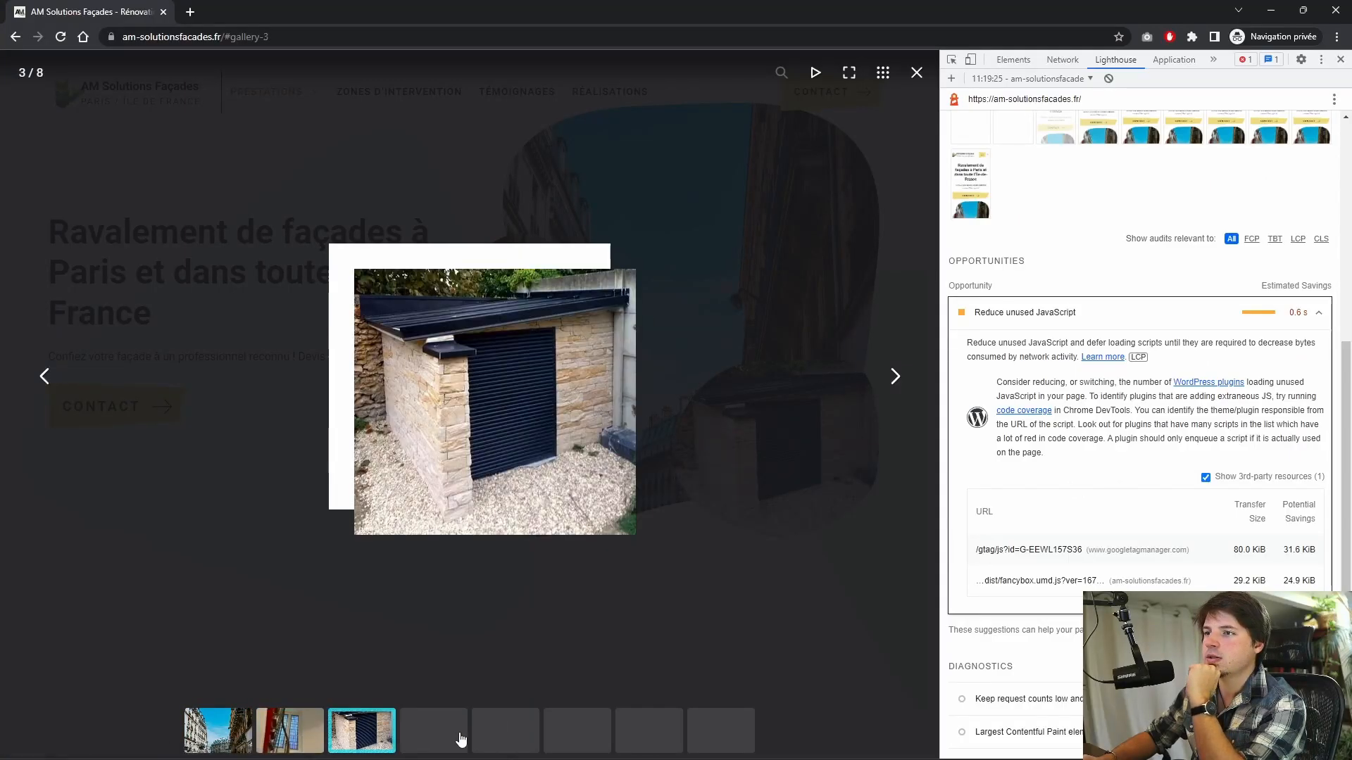
click(457, 739)
click(229, 736)
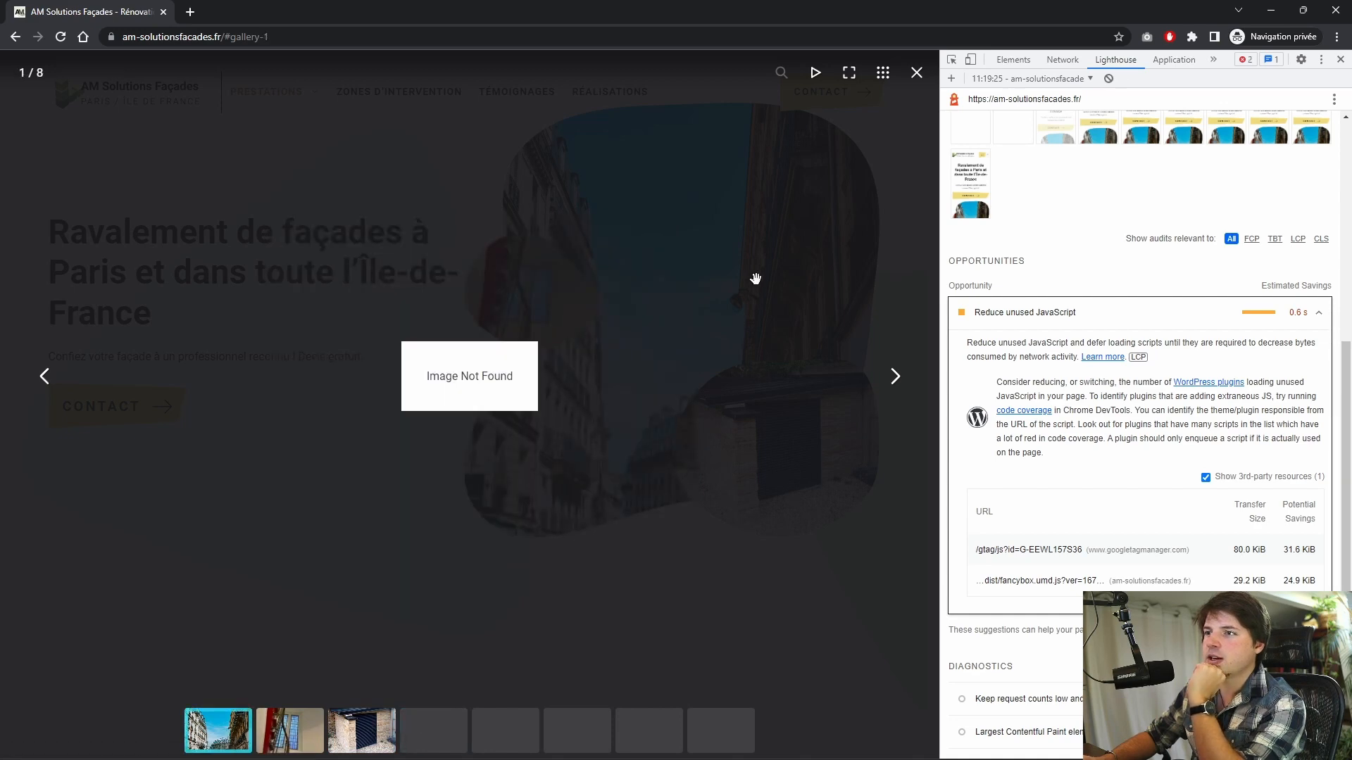
click(868, 207)
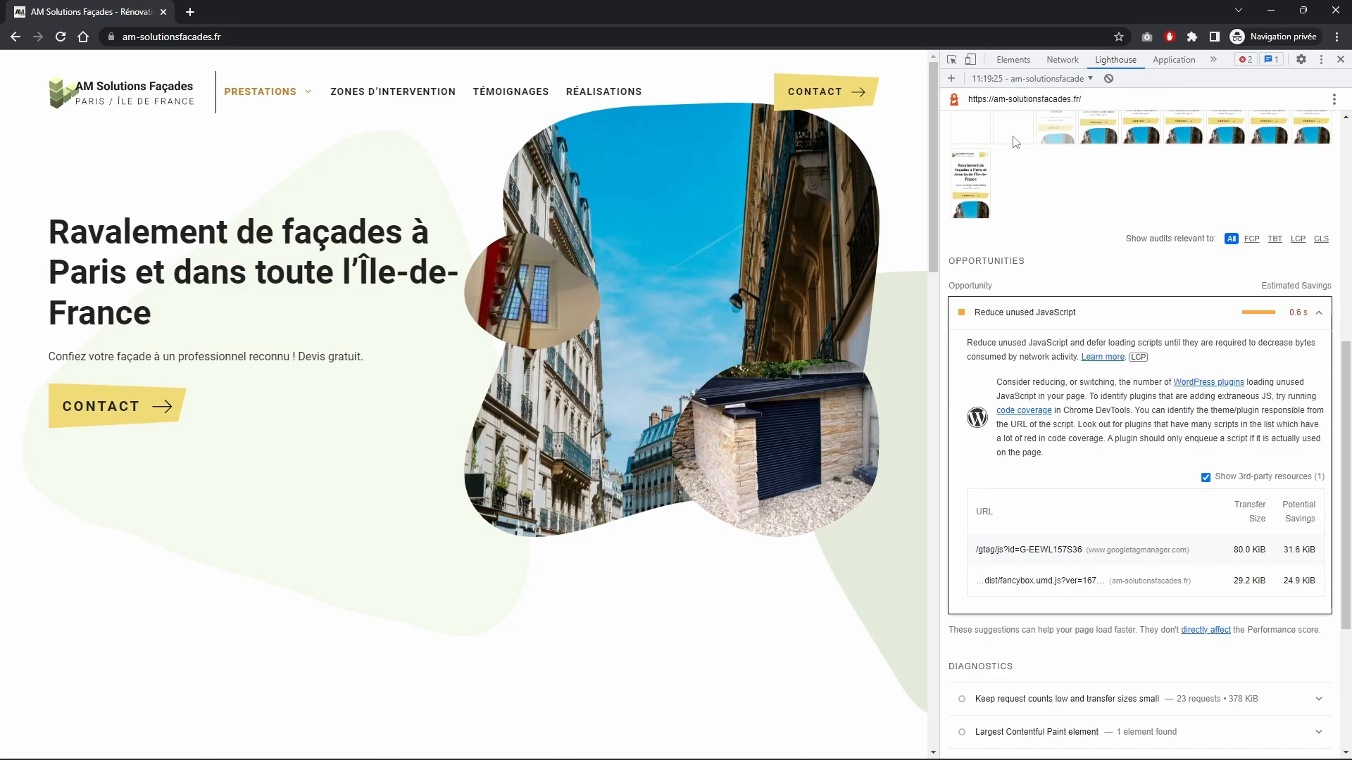
Step: Enable Reporter l'exécution JavaScript in WP Rocket's JavaScript file settings and save the modifications
key(alt+Tab)
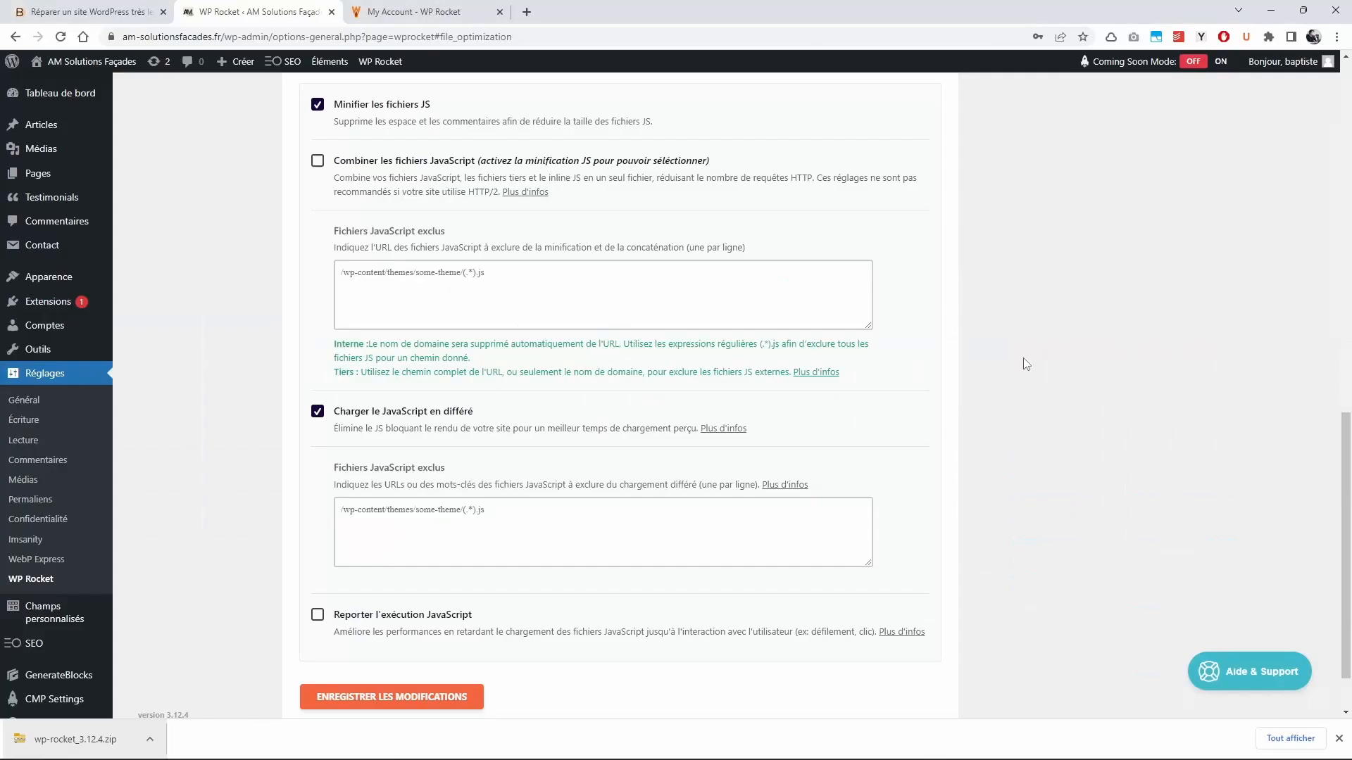
click(401, 614)
scroll(578, 621, down, 4)
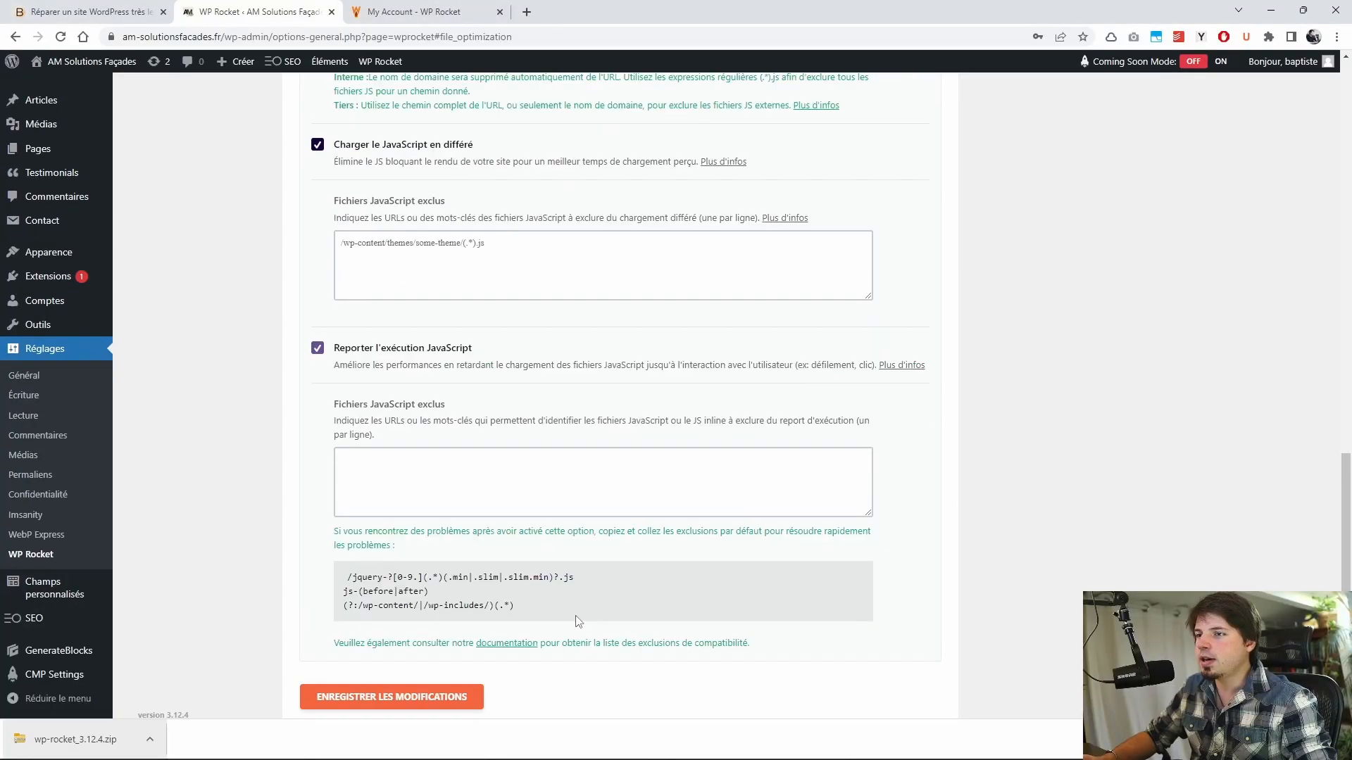
scroll(740, 662, down, 1)
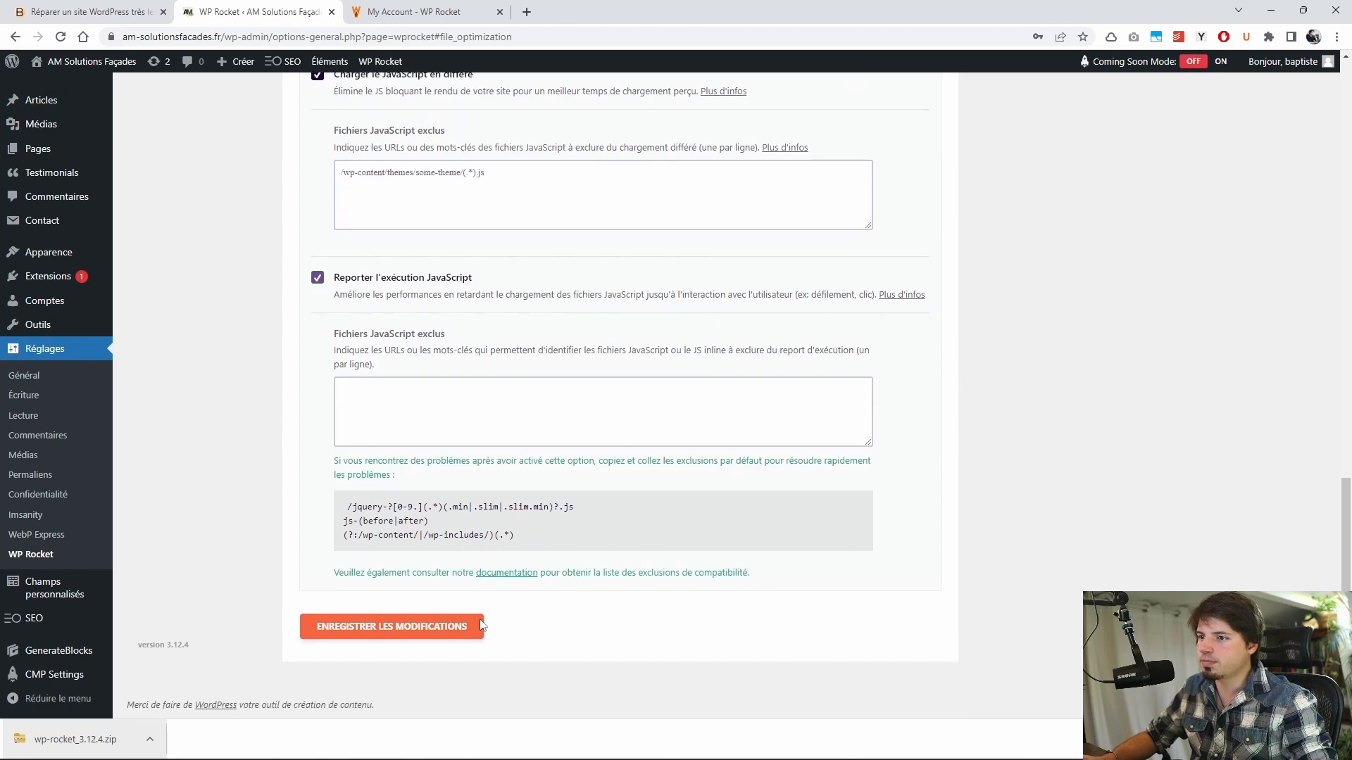
click(419, 634)
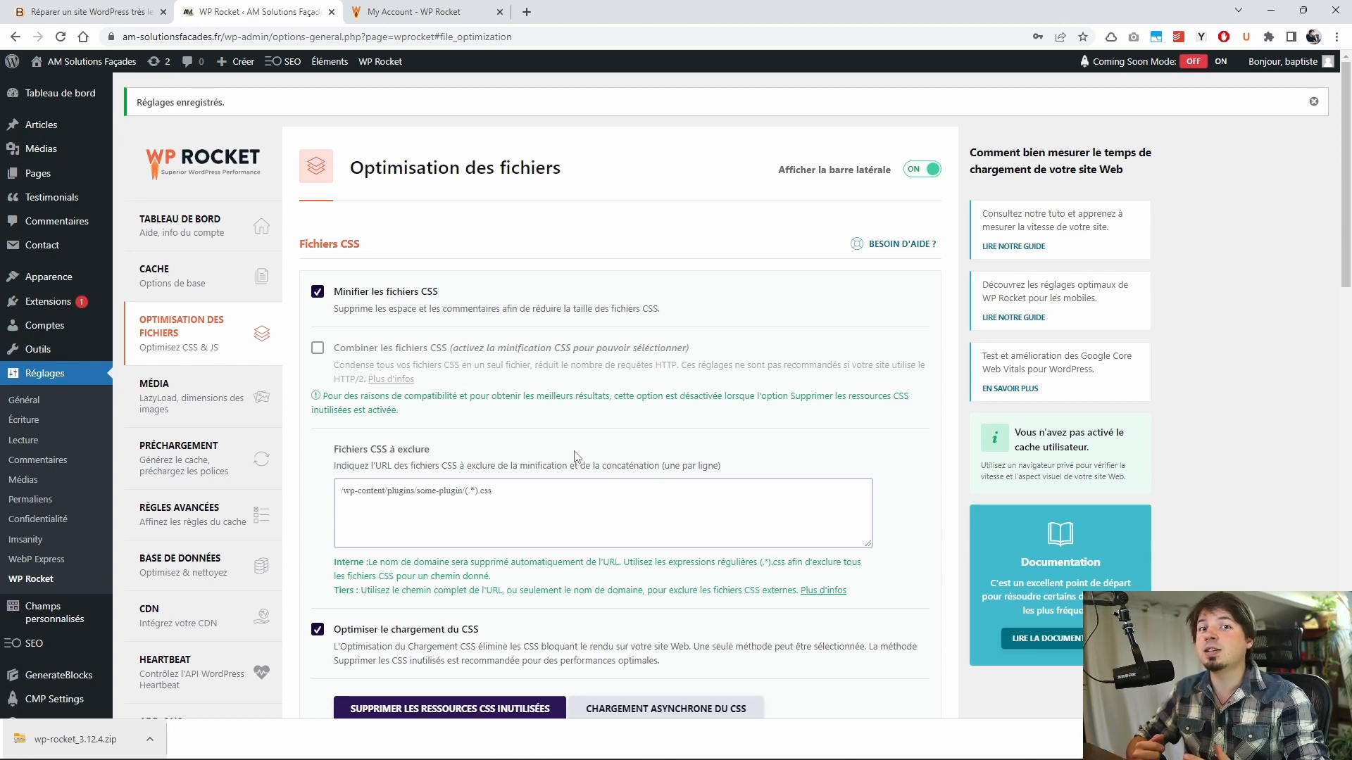
Step: Reload the home page with delayed JavaScript execution and check how its content displays down the page
key(alt+Tab)
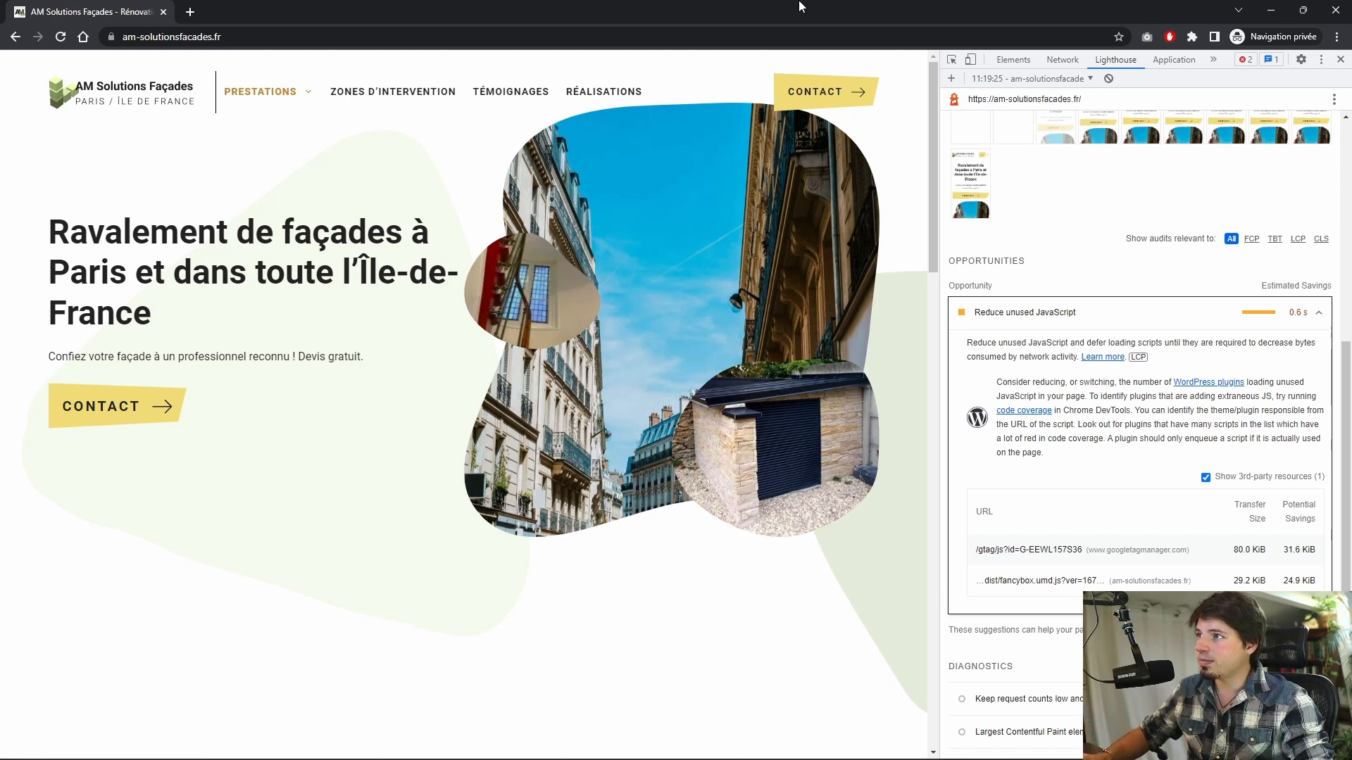
key(F5)
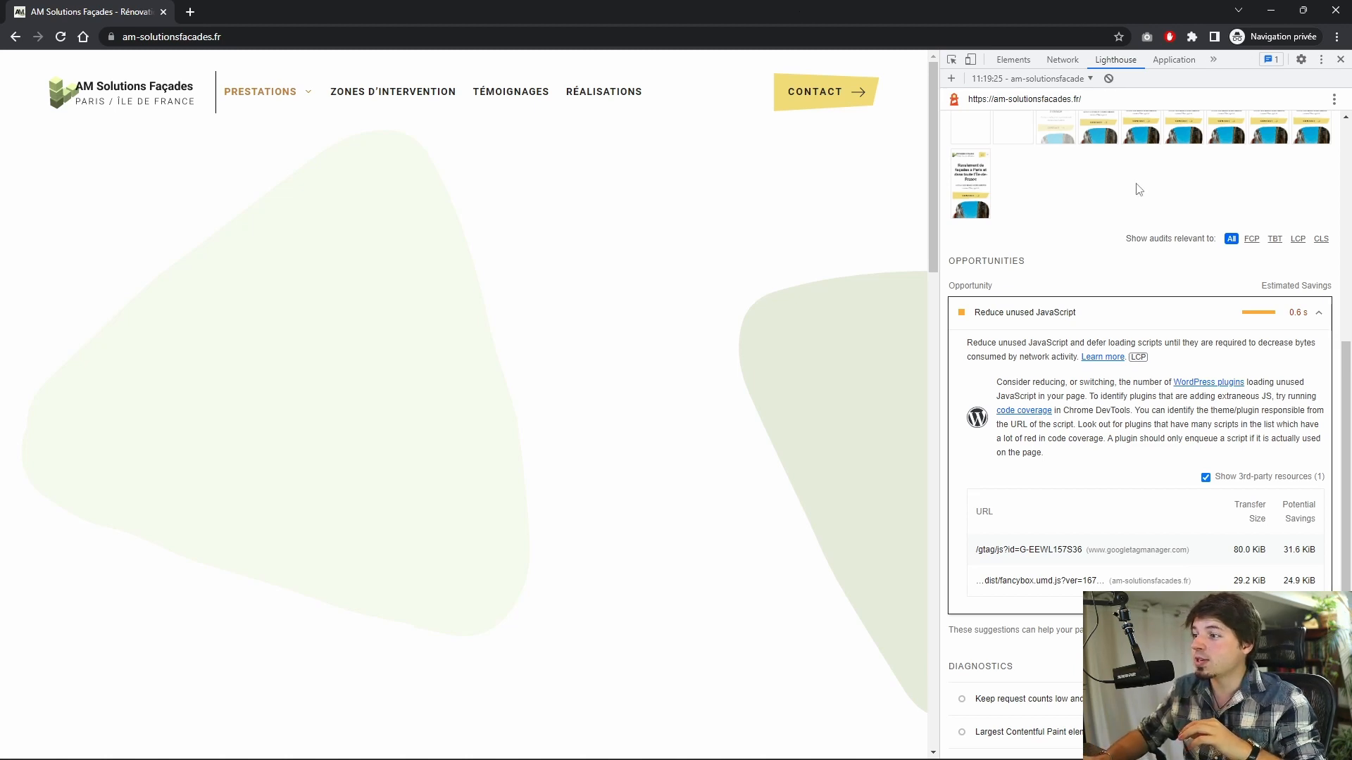
mouse_move(1303, 327)
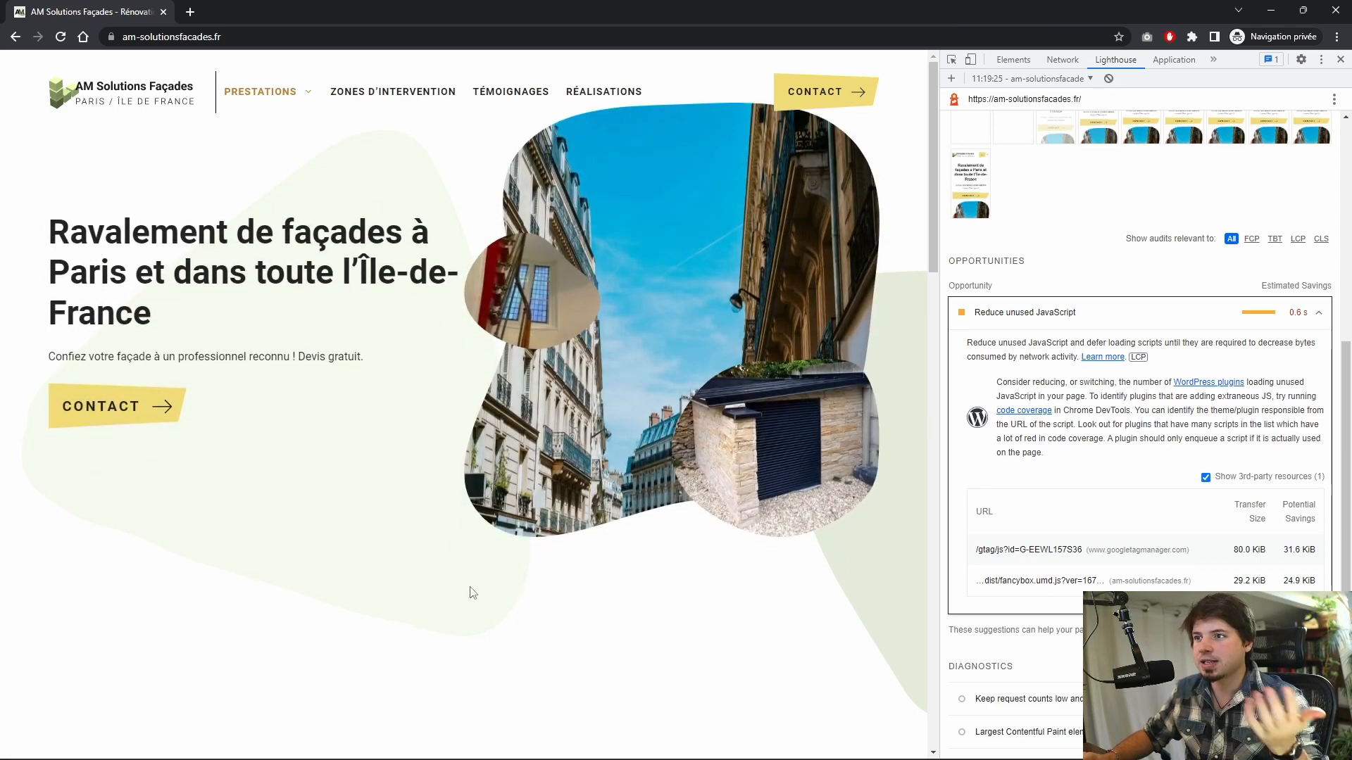
scroll(475, 600, down, 15)
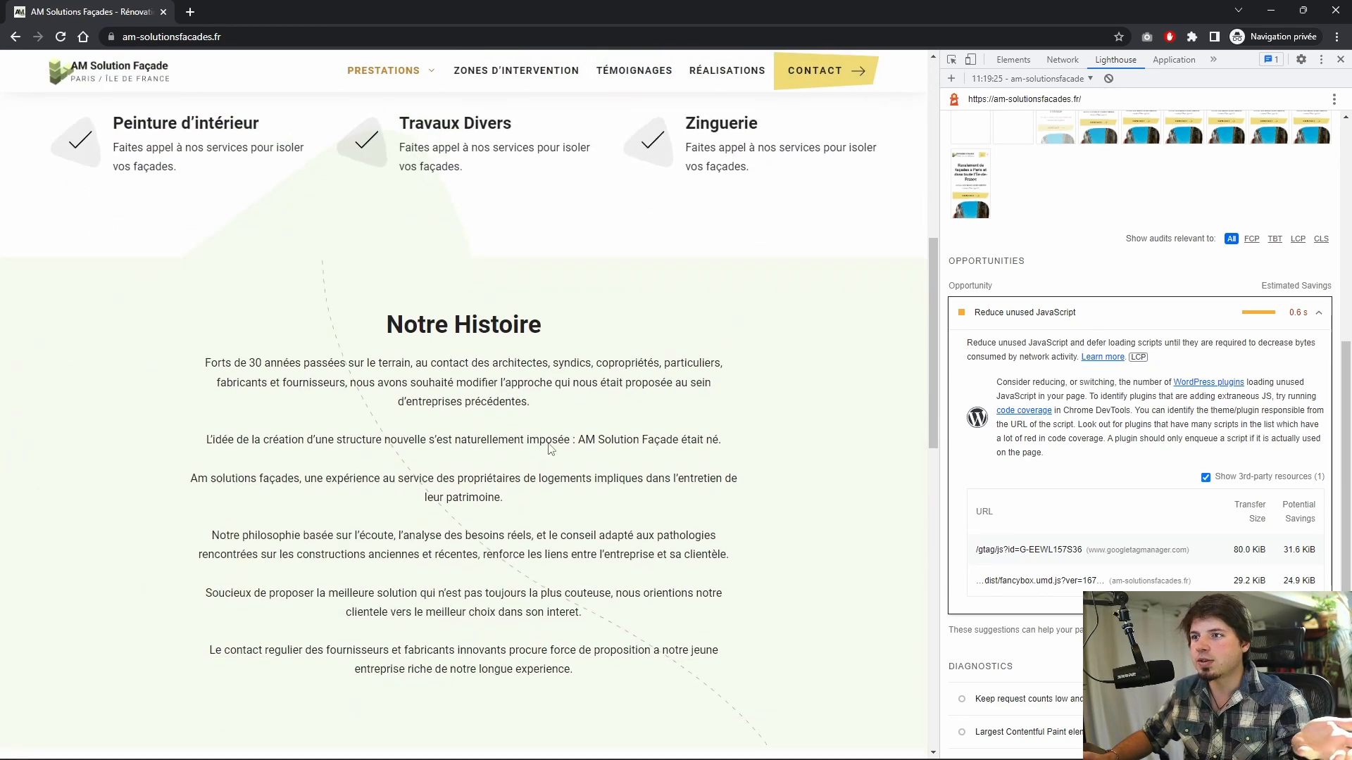
scroll(545, 461, down, 4)
scroll(549, 472, up, 20)
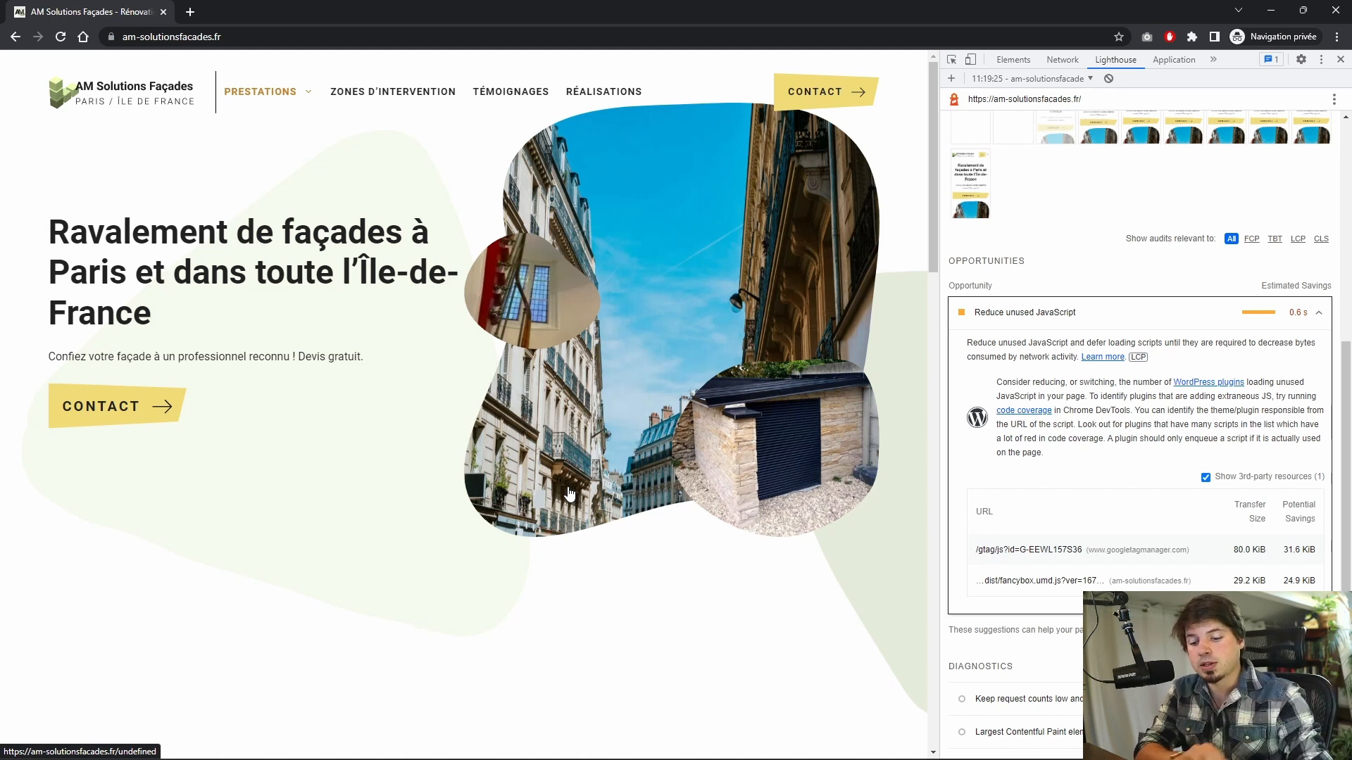
Step: Reload the home page and inspect the initiators of the jquery, sticky and aos scripts among the JavaScript network requests
key(F5)
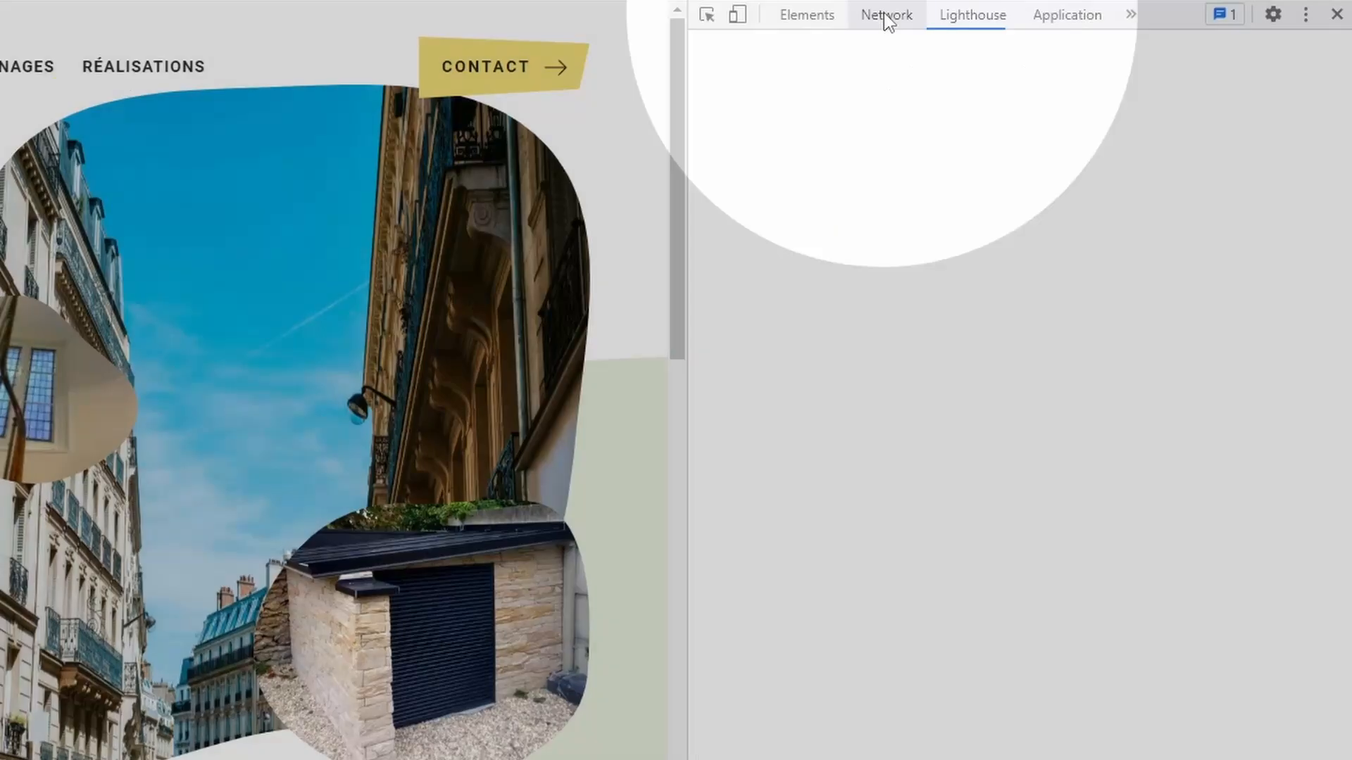
click(1062, 60)
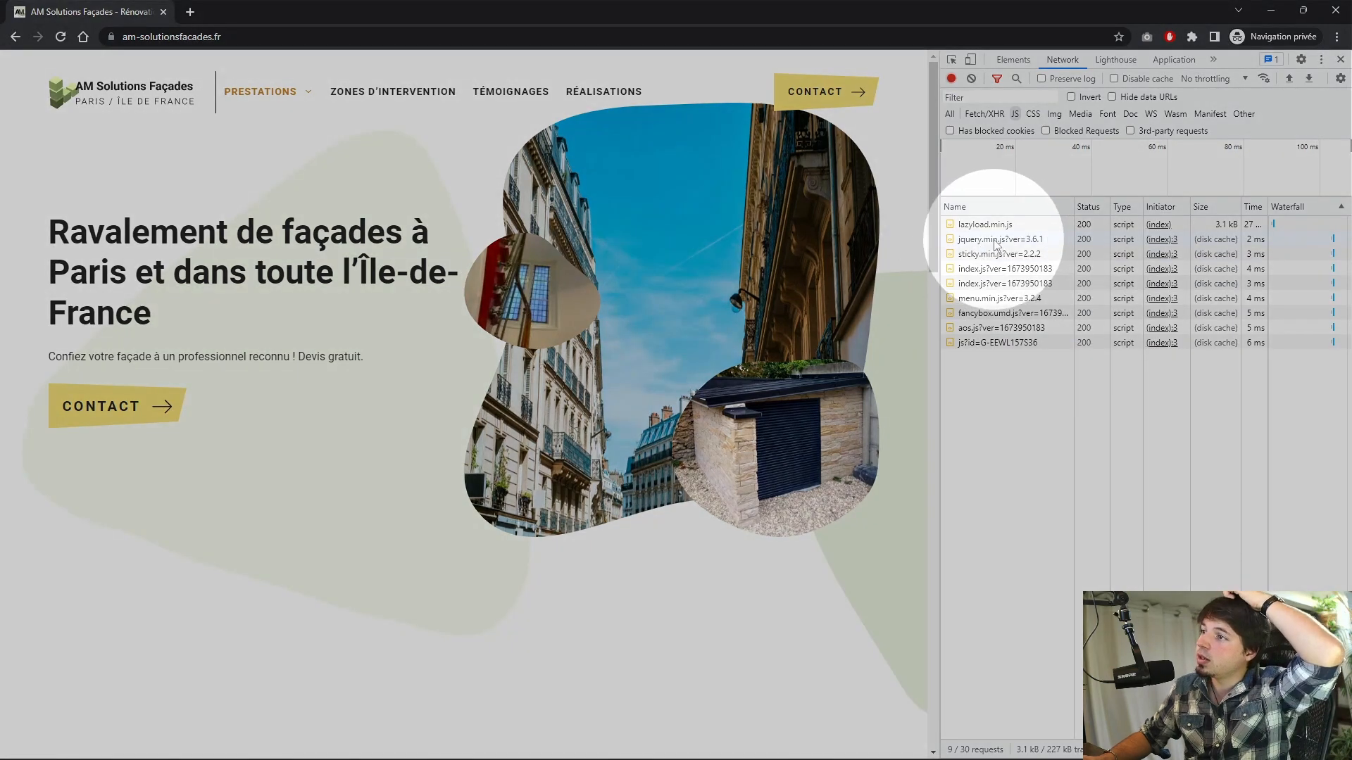
click(998, 242)
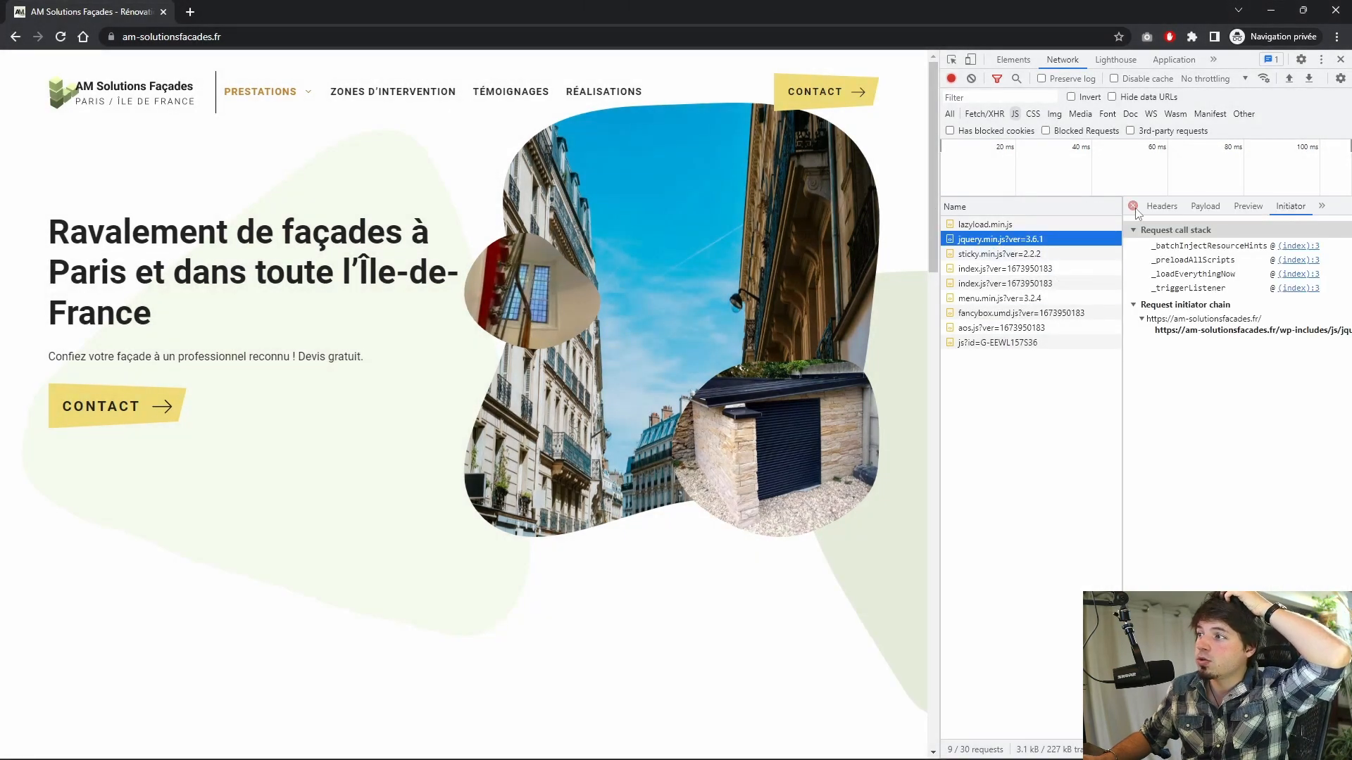
click(1130, 205)
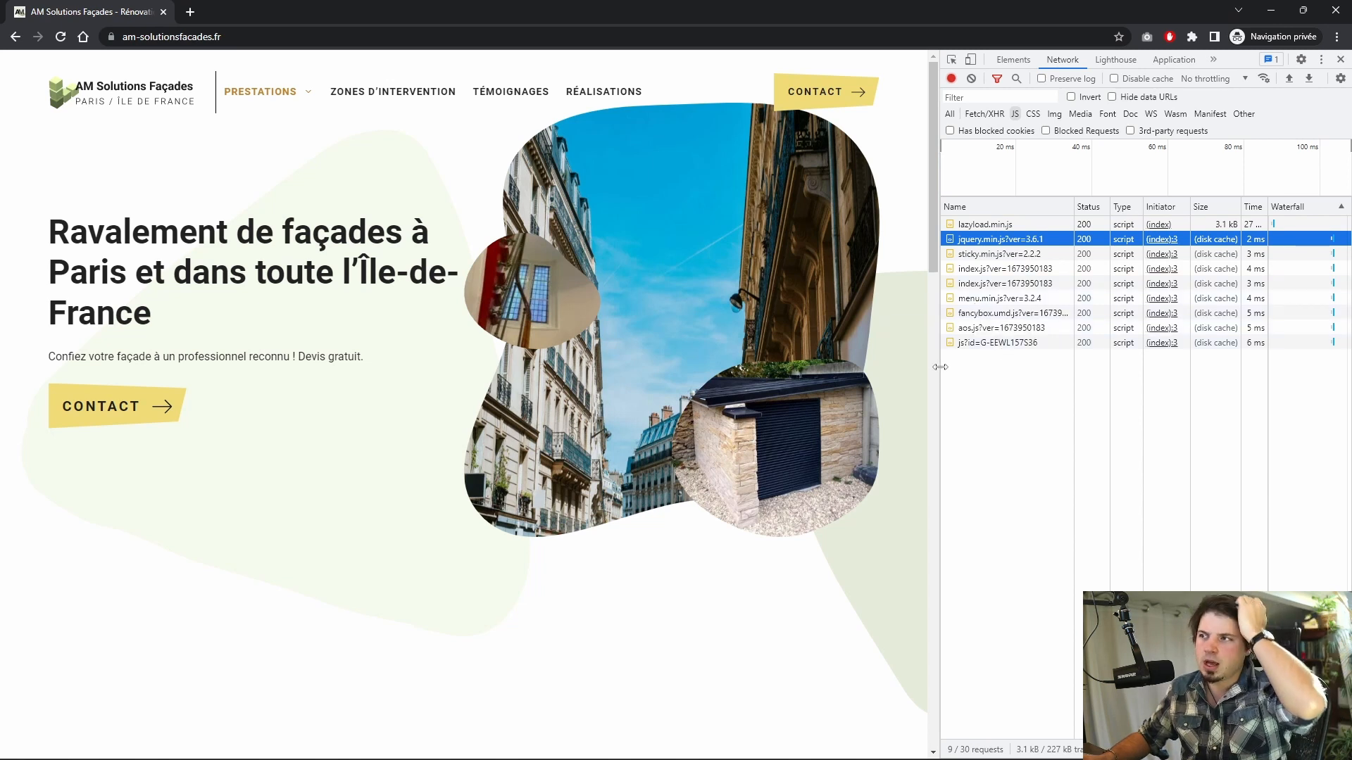
click(987, 330)
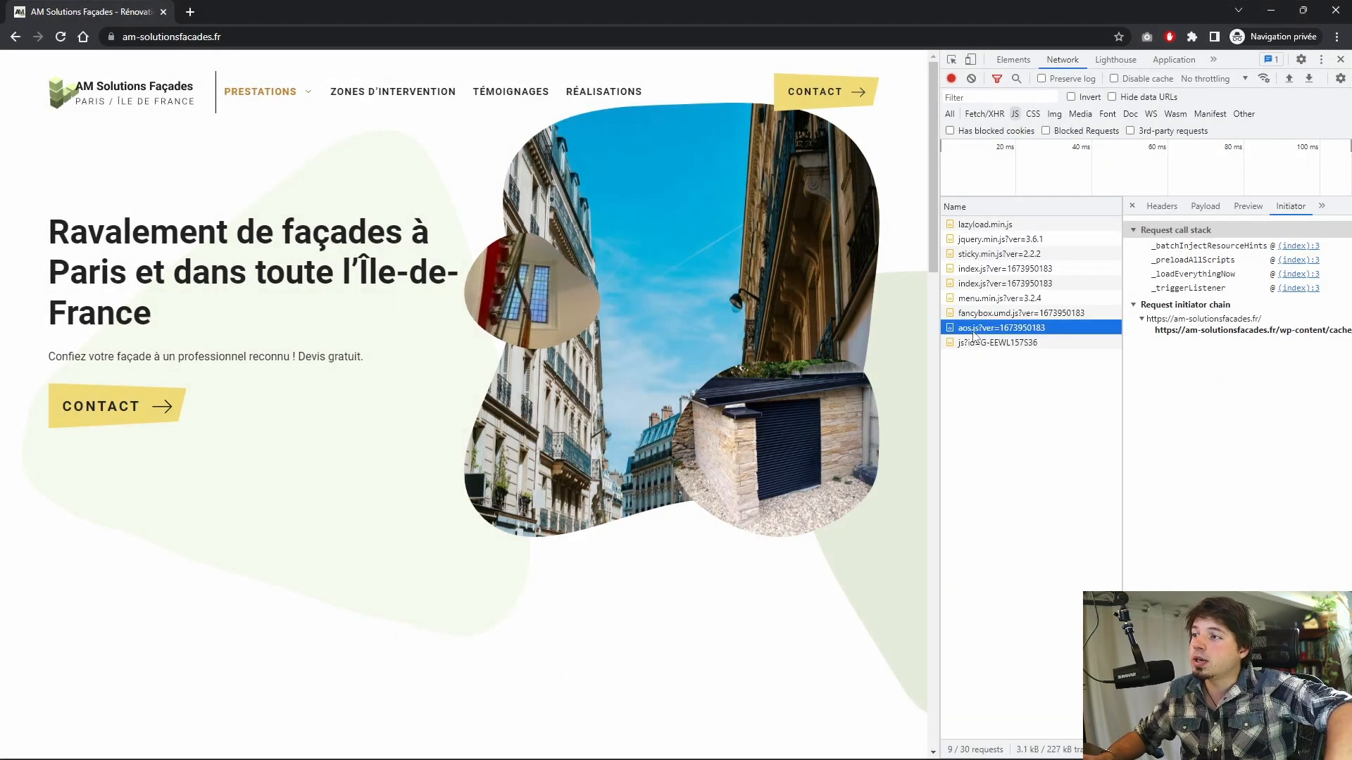
click(982, 255)
click(986, 329)
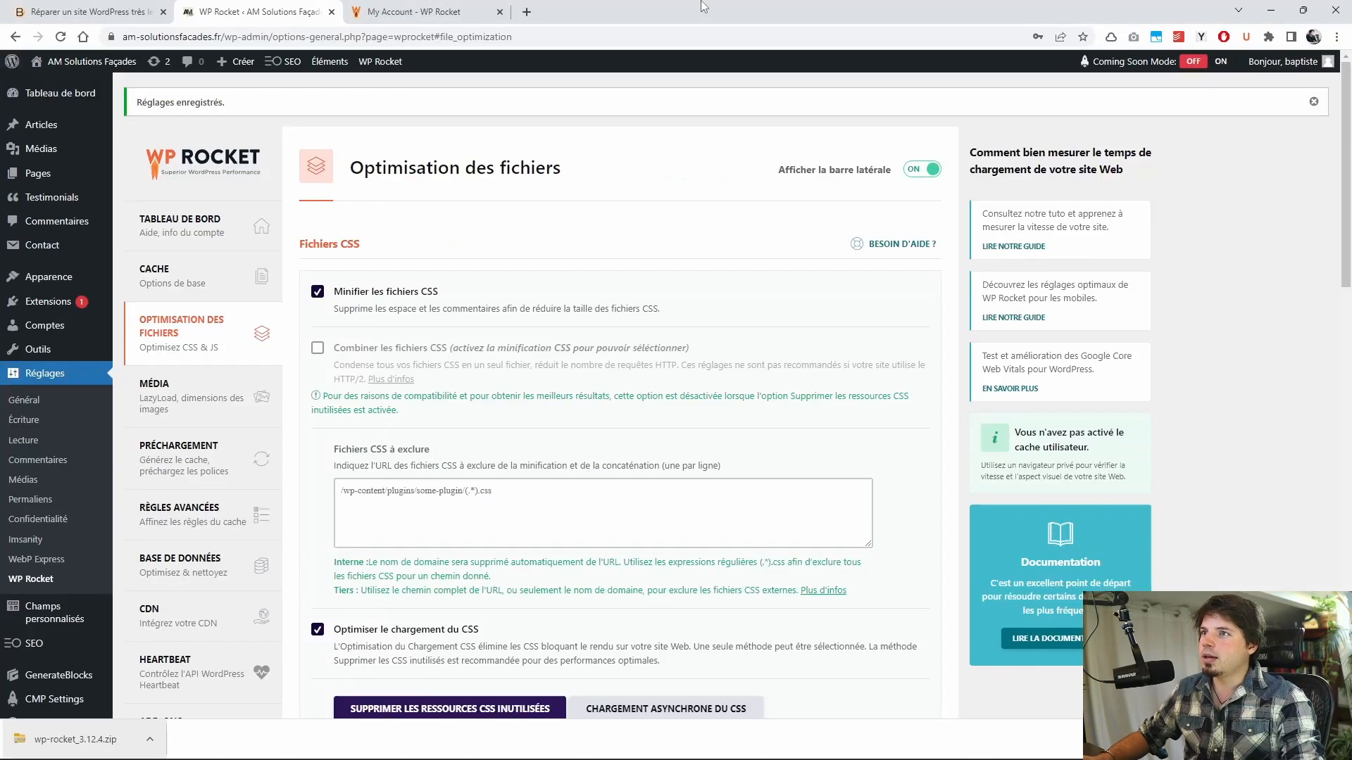
Step: Exclude jquery and aos from Reporter l'exécution JavaScript in WP Rocket, save, and reload the home page to test the exclusions
scroll(448, 463, down, 10)
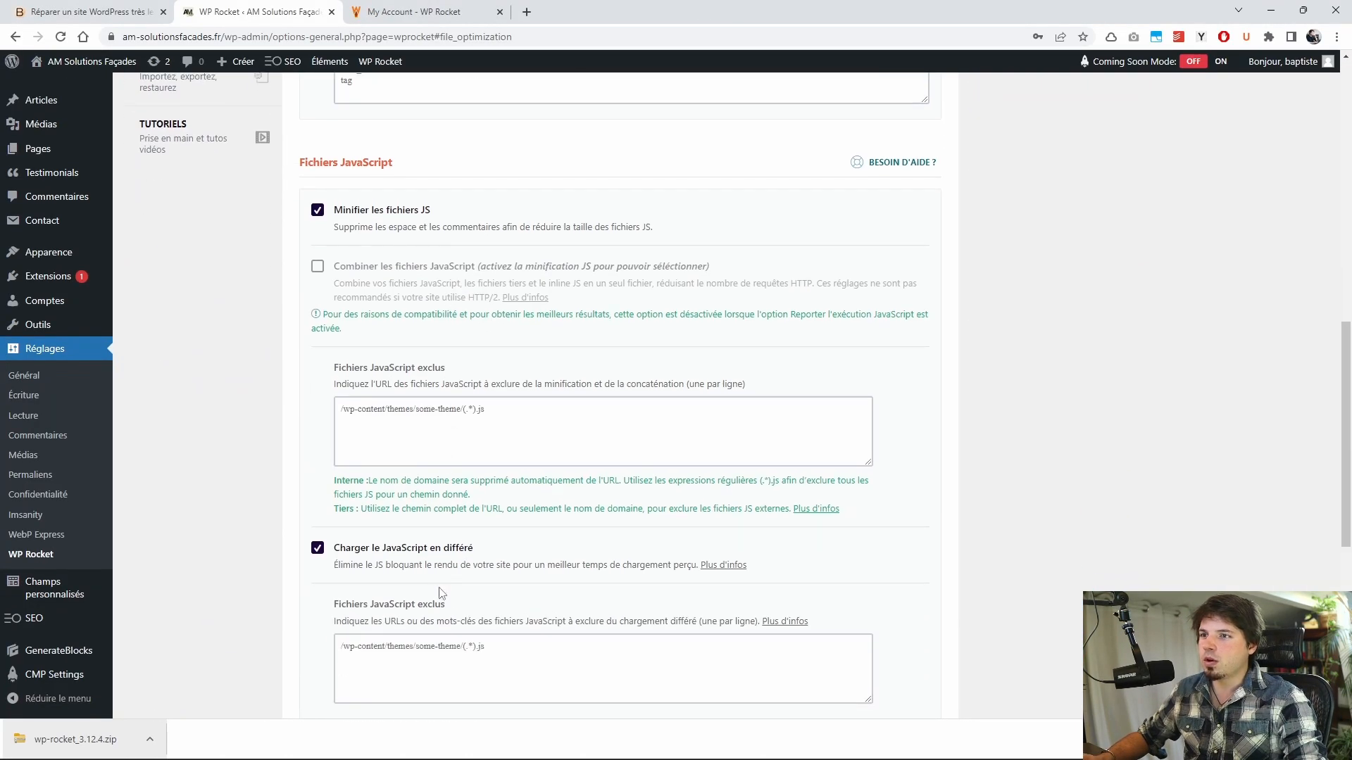
scroll(451, 644, down, 5)
click(311, 424)
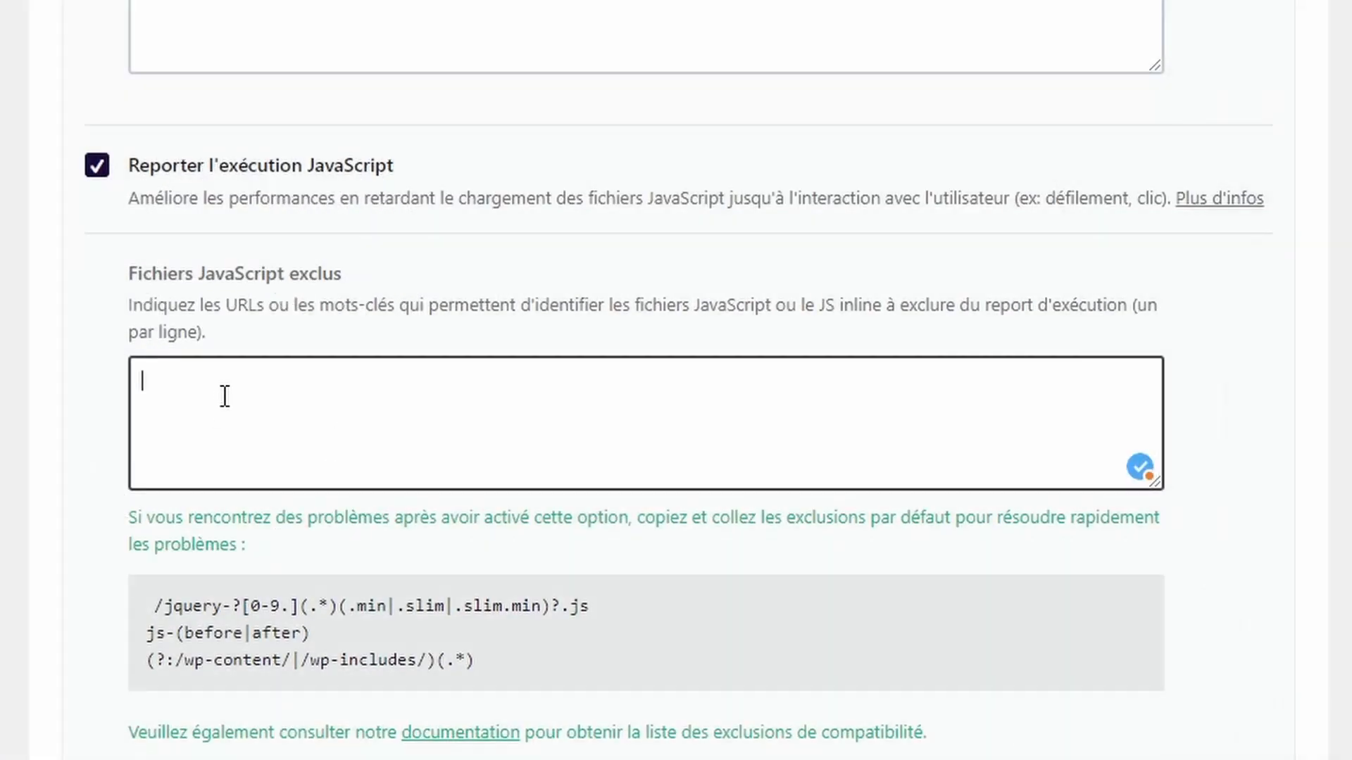
text(jquery)
key(Return)
text(aos)
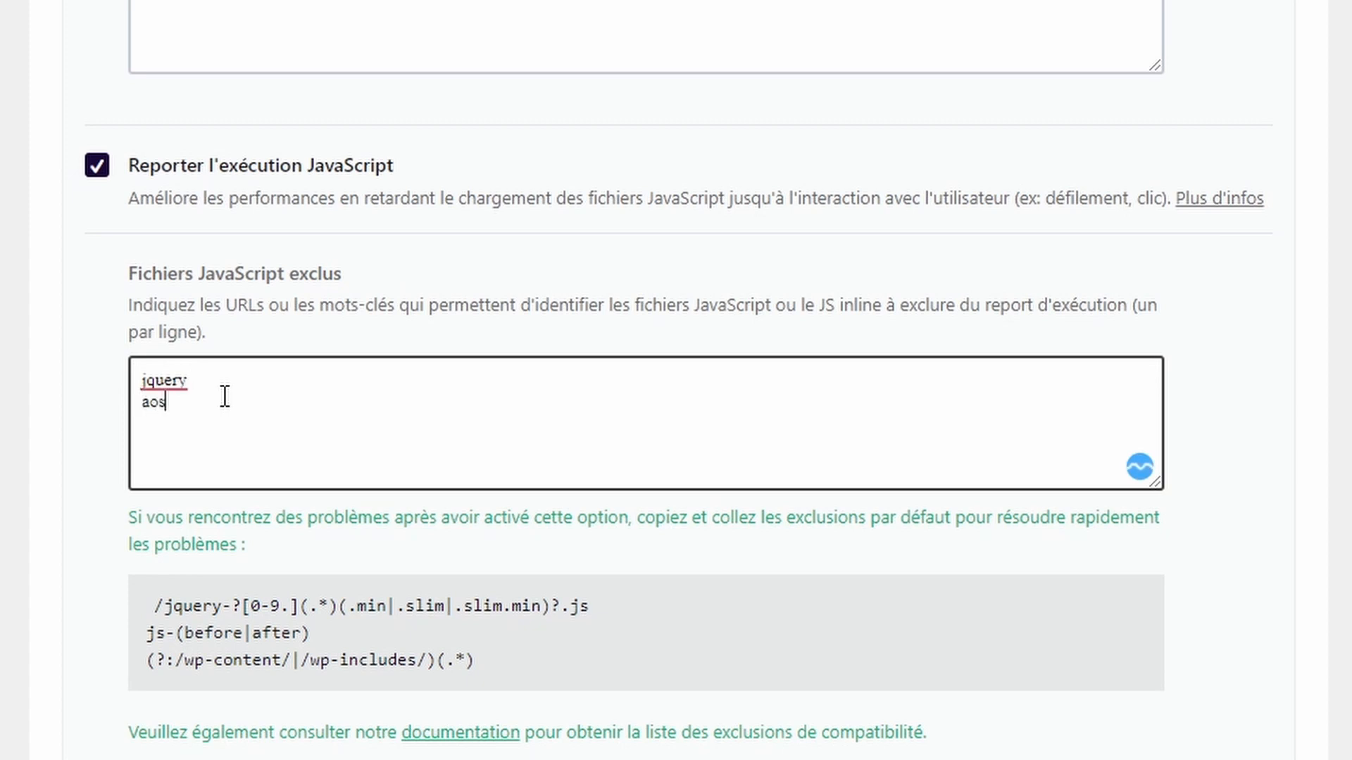
click(405, 628)
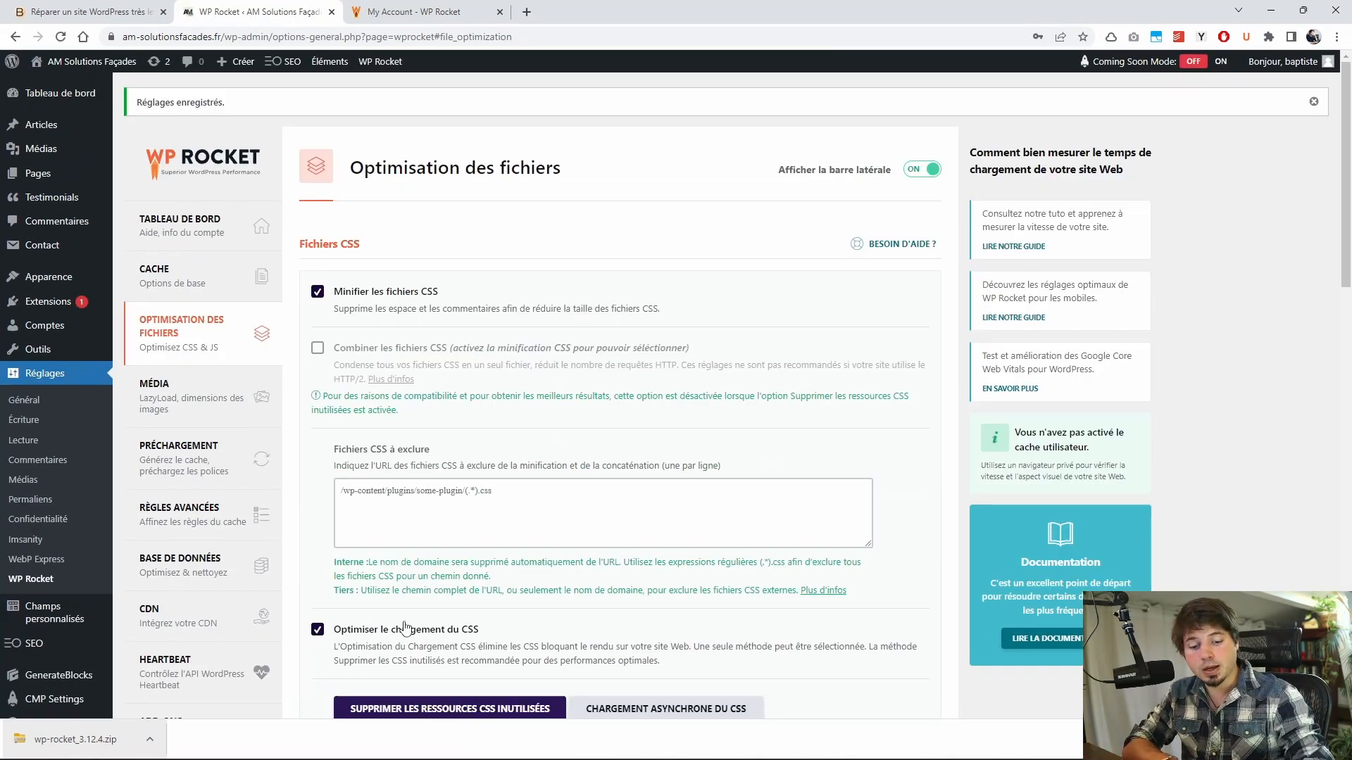
key(alt+Tab)
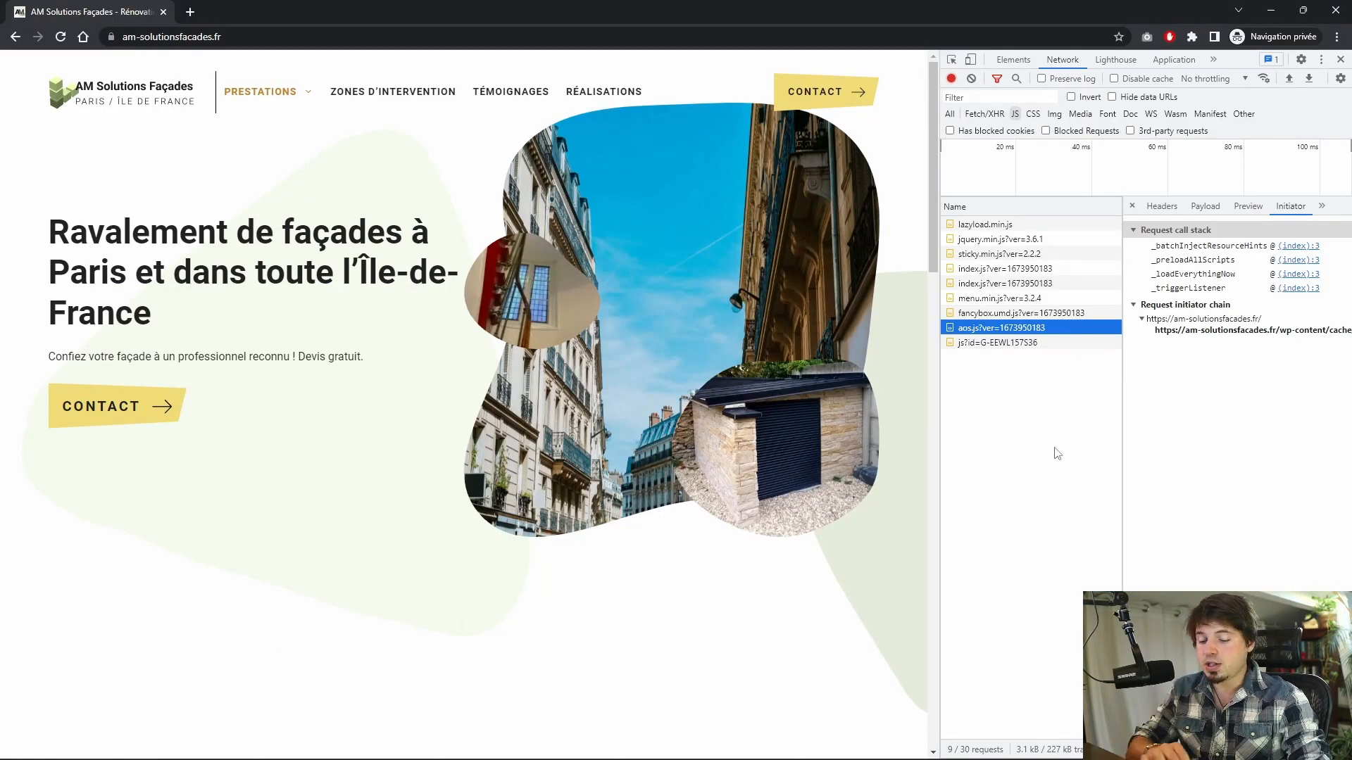
key(F5)
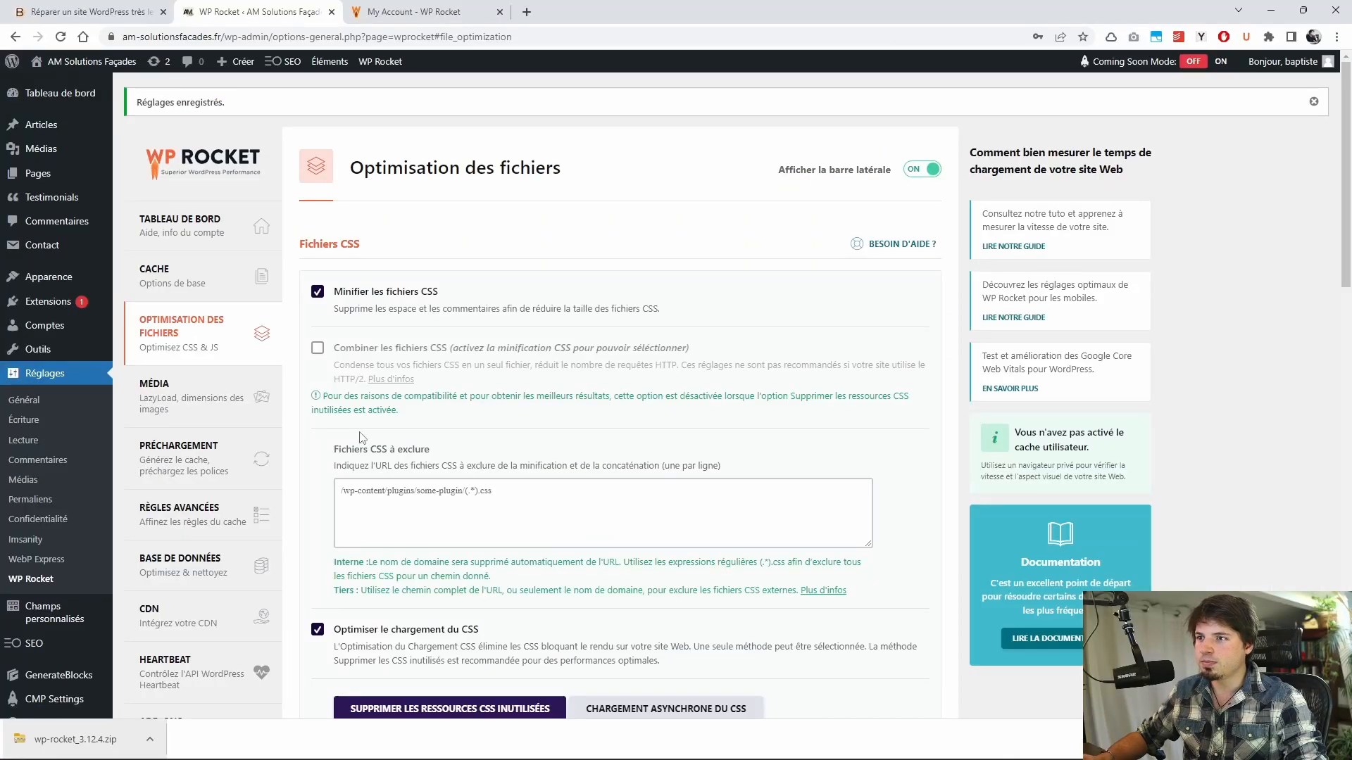
Step: Clear the excluded JavaScript files under WP Rocket's Reporter l'exécution JavaScript and save the modifications
scroll(359, 437, down, 10)
scroll(353, 519, down, 3)
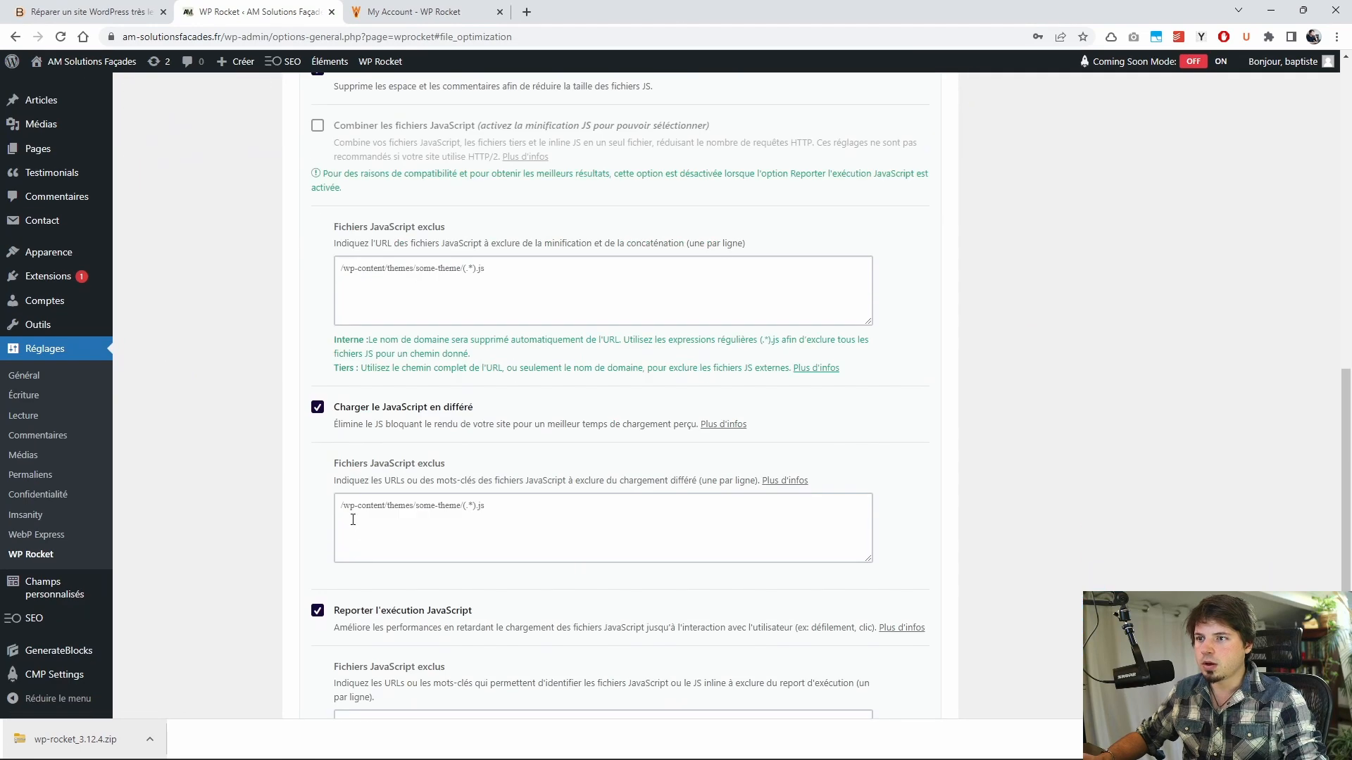
scroll(340, 588, down, 3)
drag(412, 542, 329, 504)
key(BackSpace)
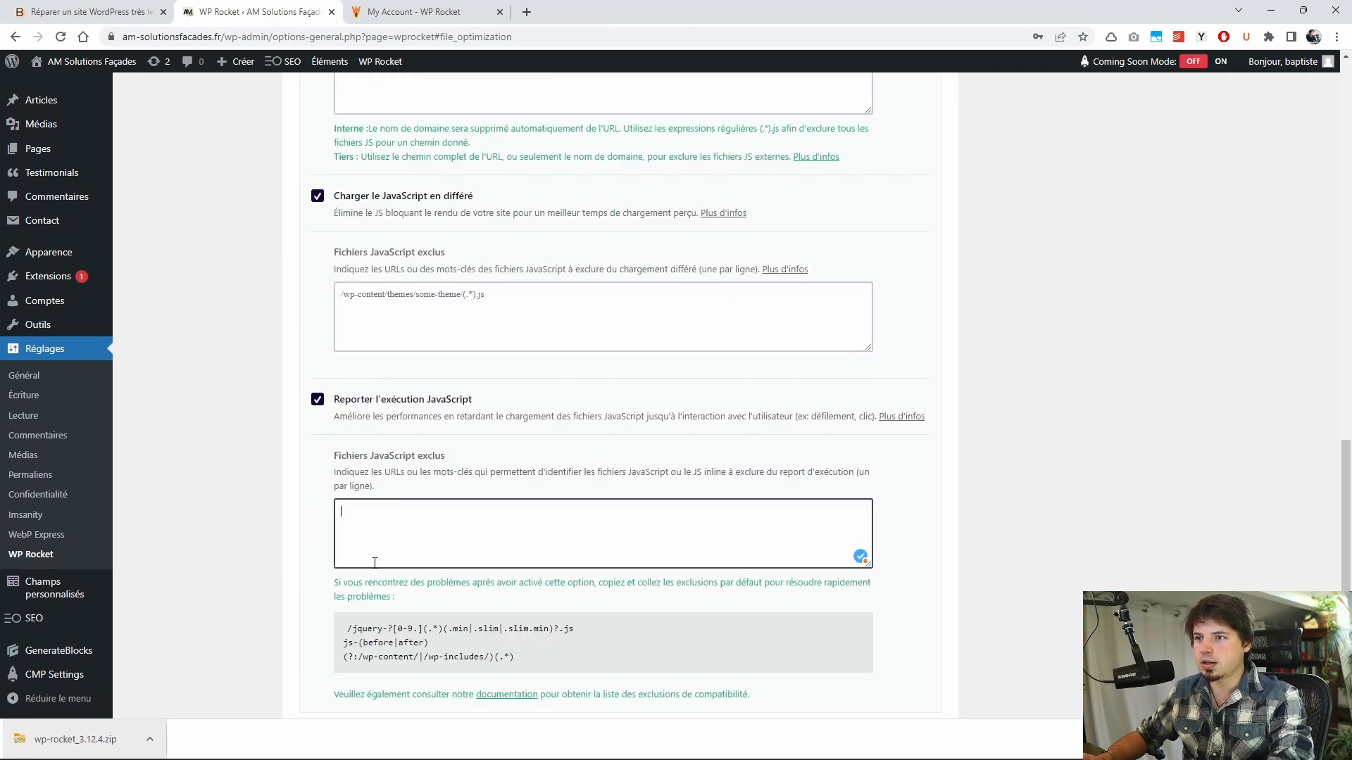
scroll(369, 561, down, 2)
click(342, 629)
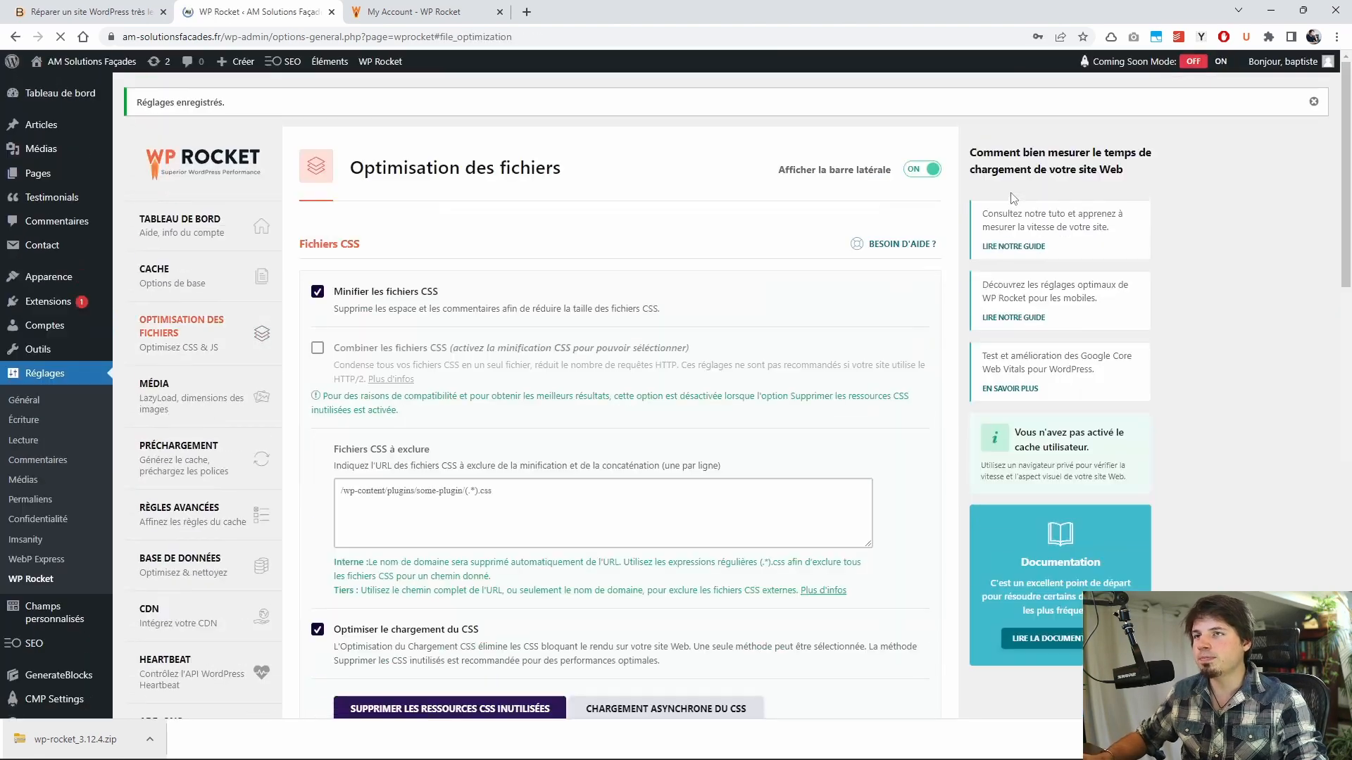
Step: Reload the home page without the exclusions and recheck its display and JavaScript network requests
key(alt+Tab)
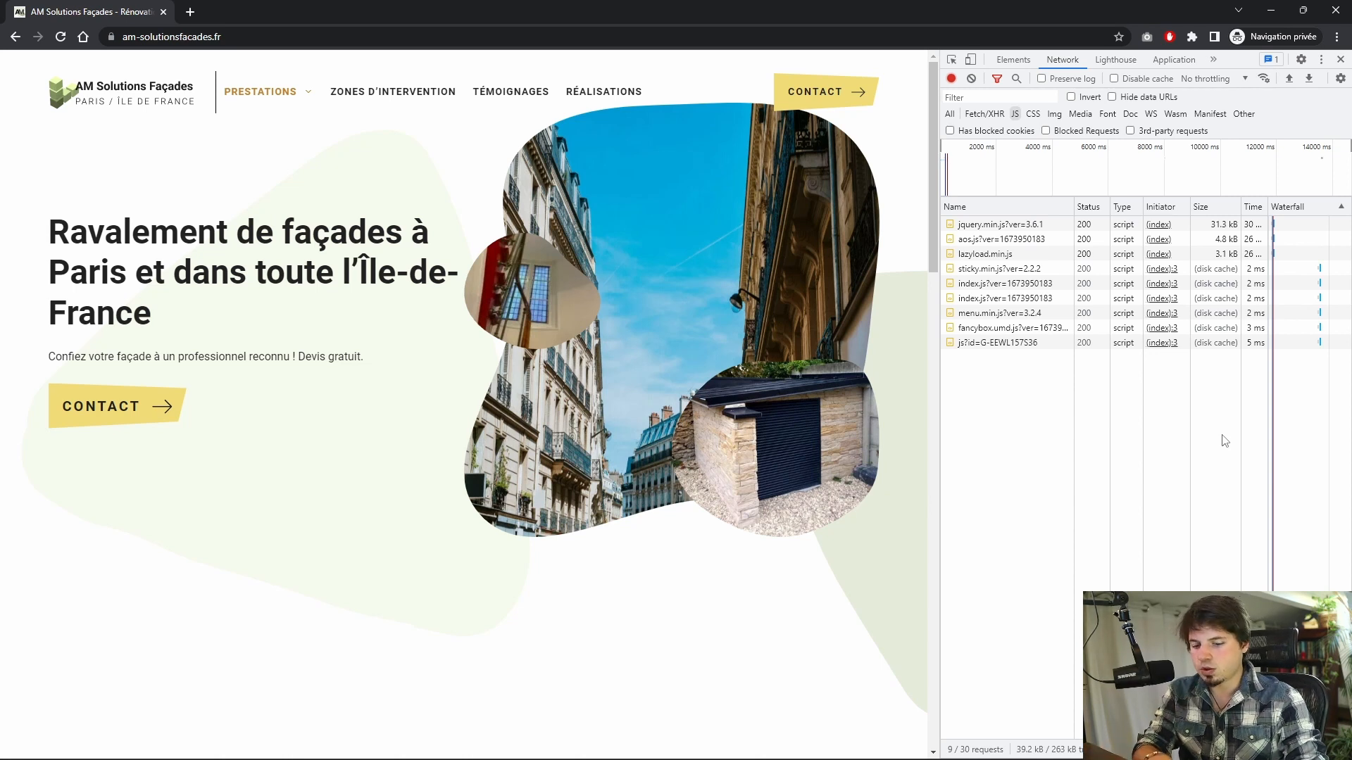
key(F5)
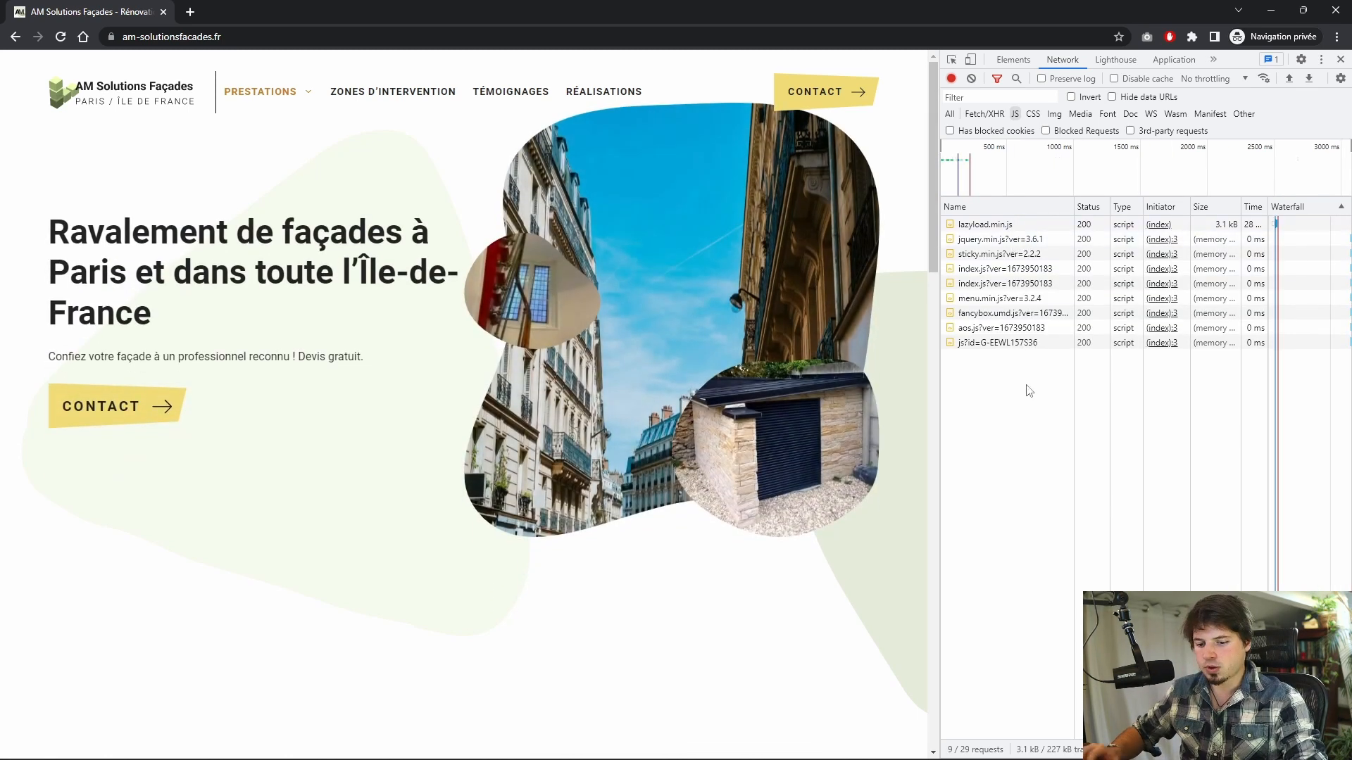
key(F5)
key(ctrl)
key(ctrl)
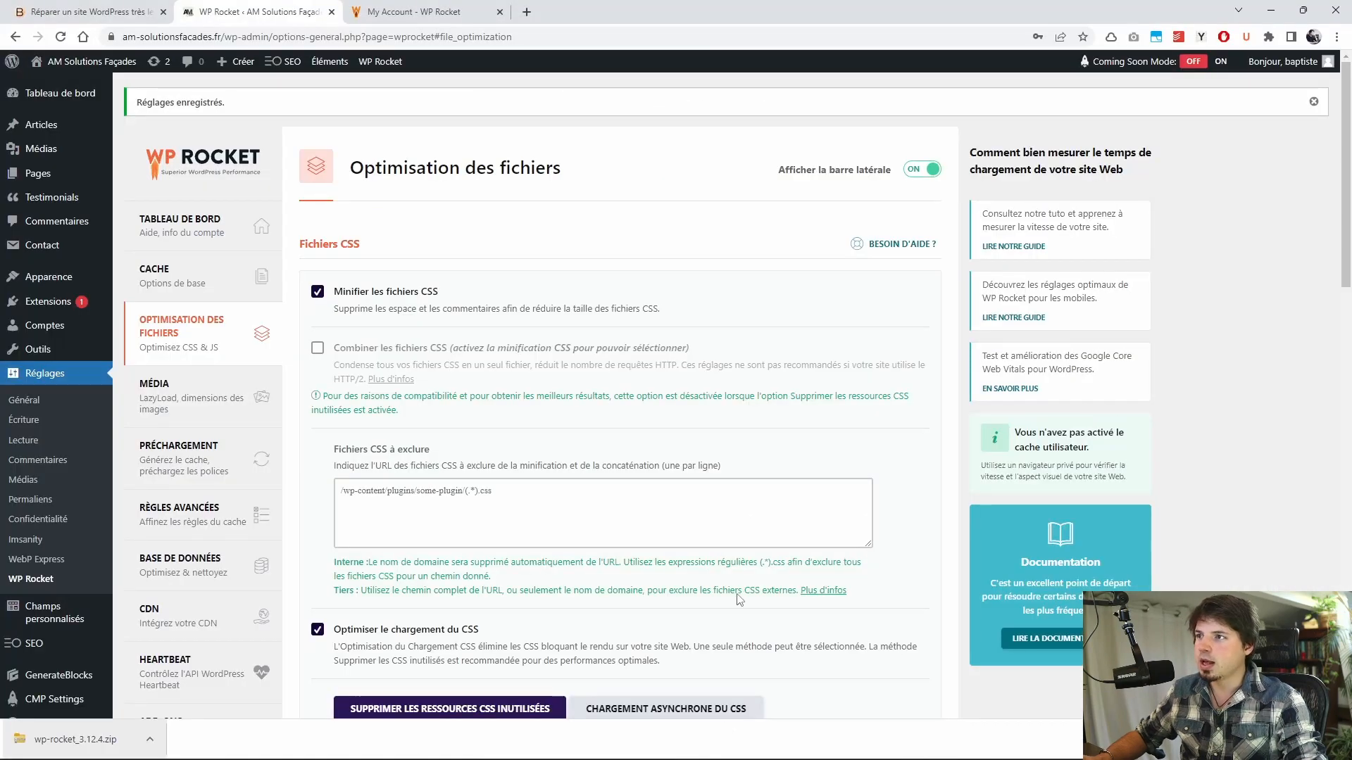
Step: Exclude jquery and aos again from Reporter l'exécution JavaScript, save the modifications, and reload the home page to check its JavaScript requests
scroll(519, 502, down, 6)
scroll(519, 501, down, 10)
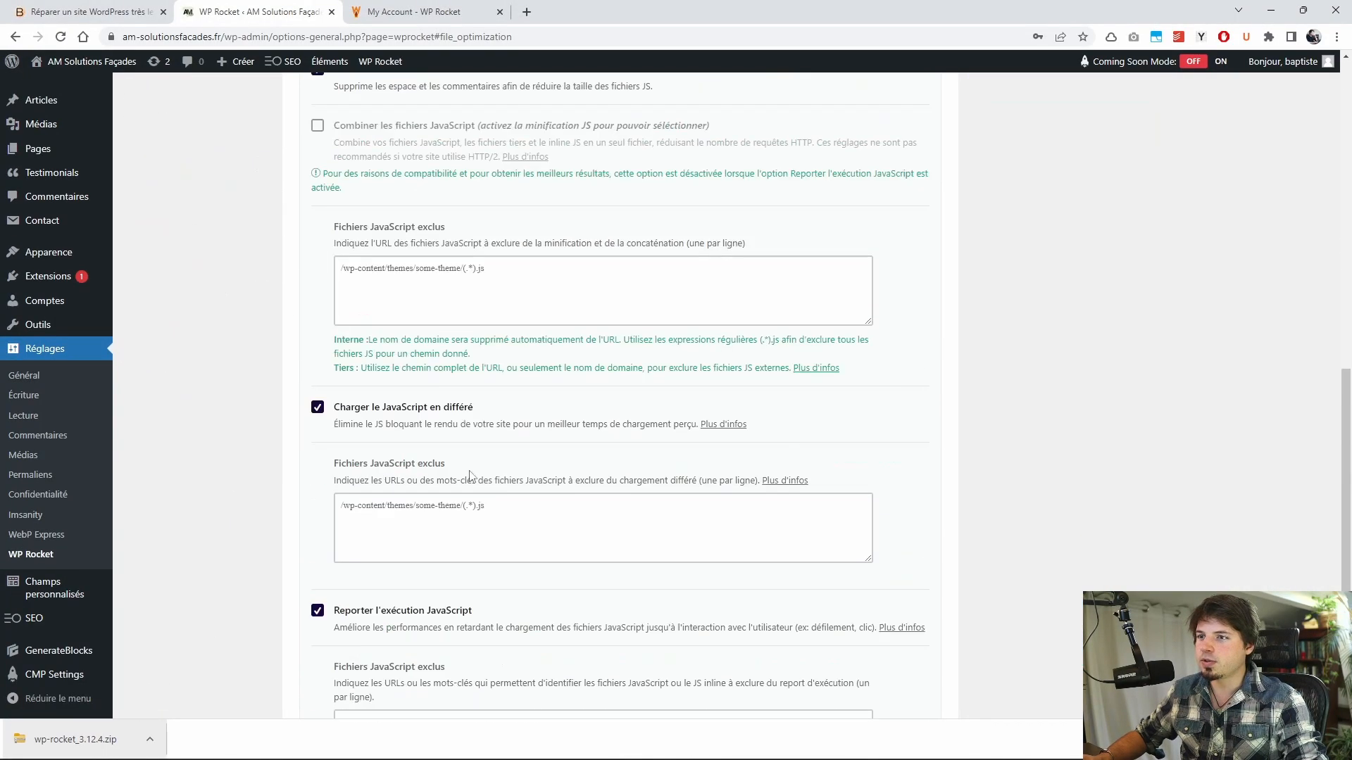
click(478, 438)
text(jqu)
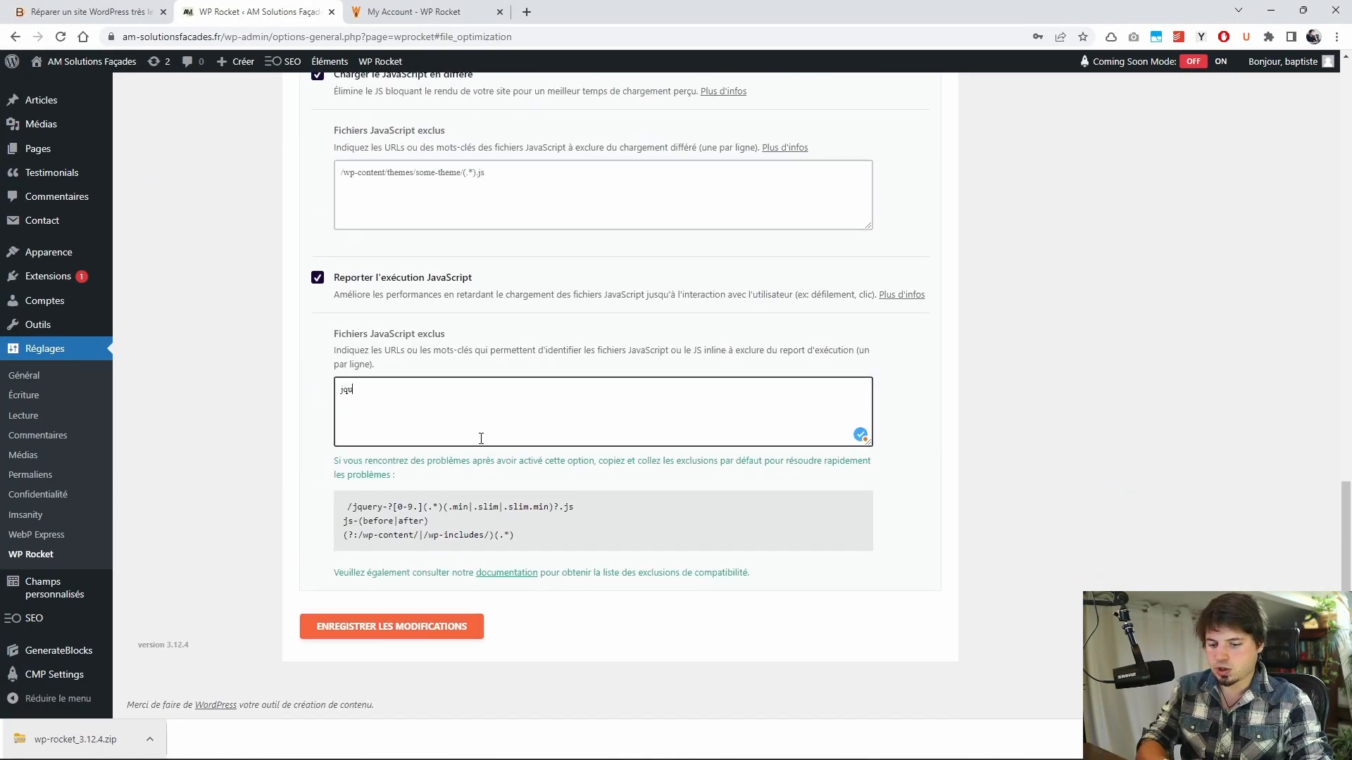
text(ery)
key(Return)
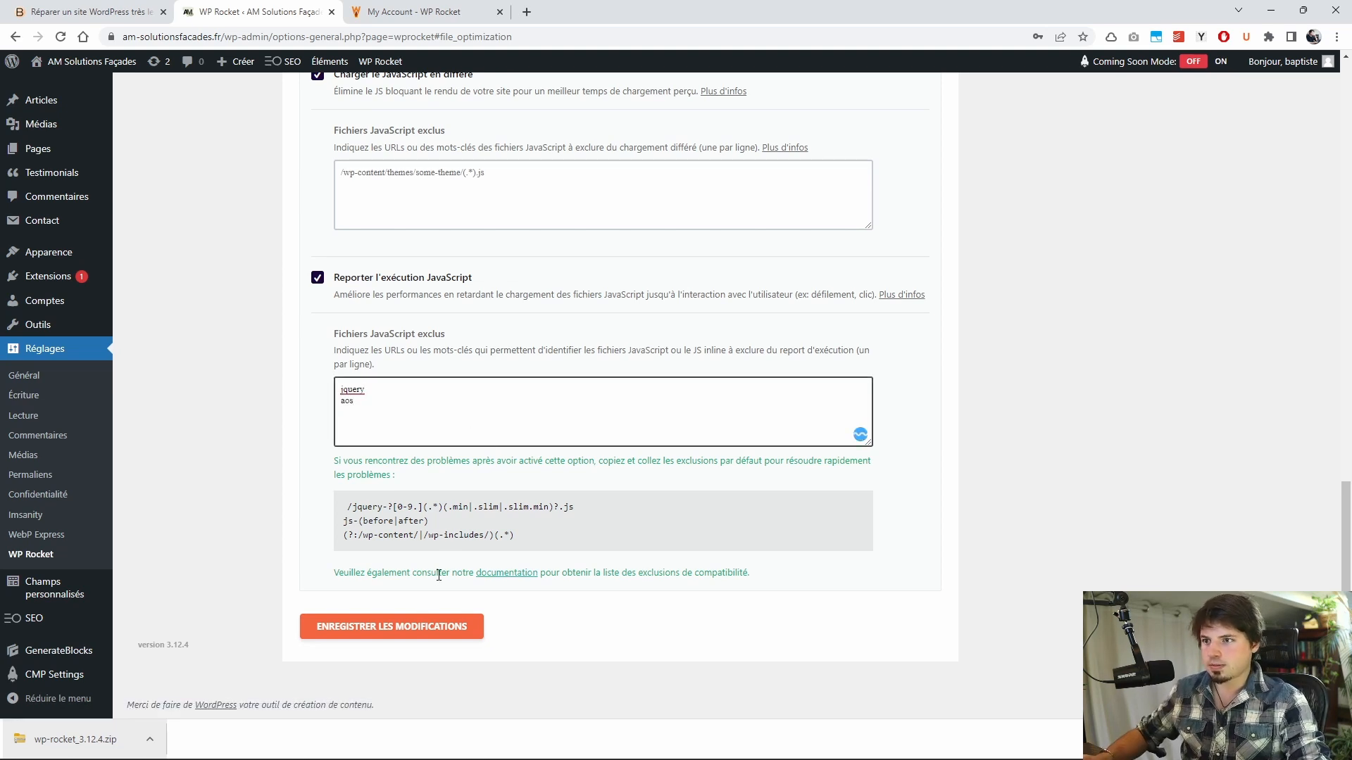
click(421, 628)
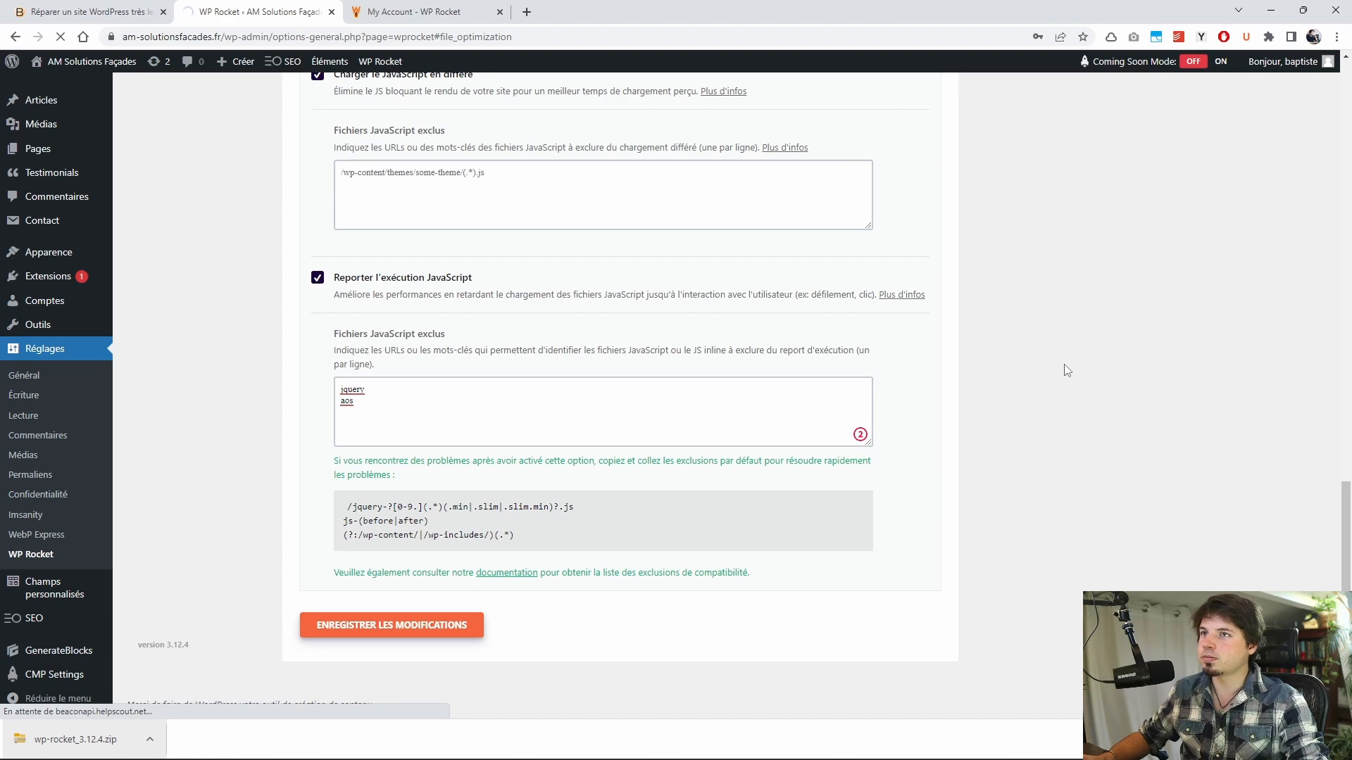
key(alt+Tab)
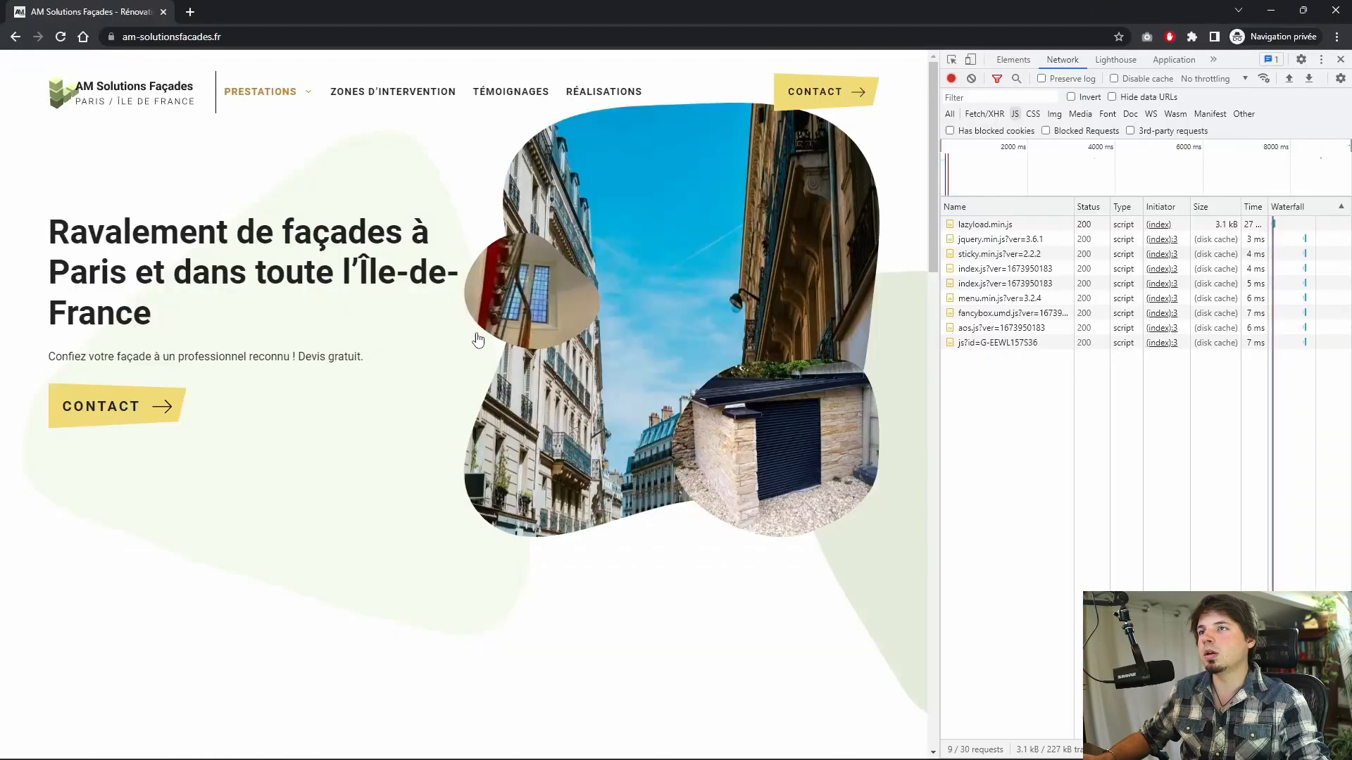
key(ctrl+shift+r)
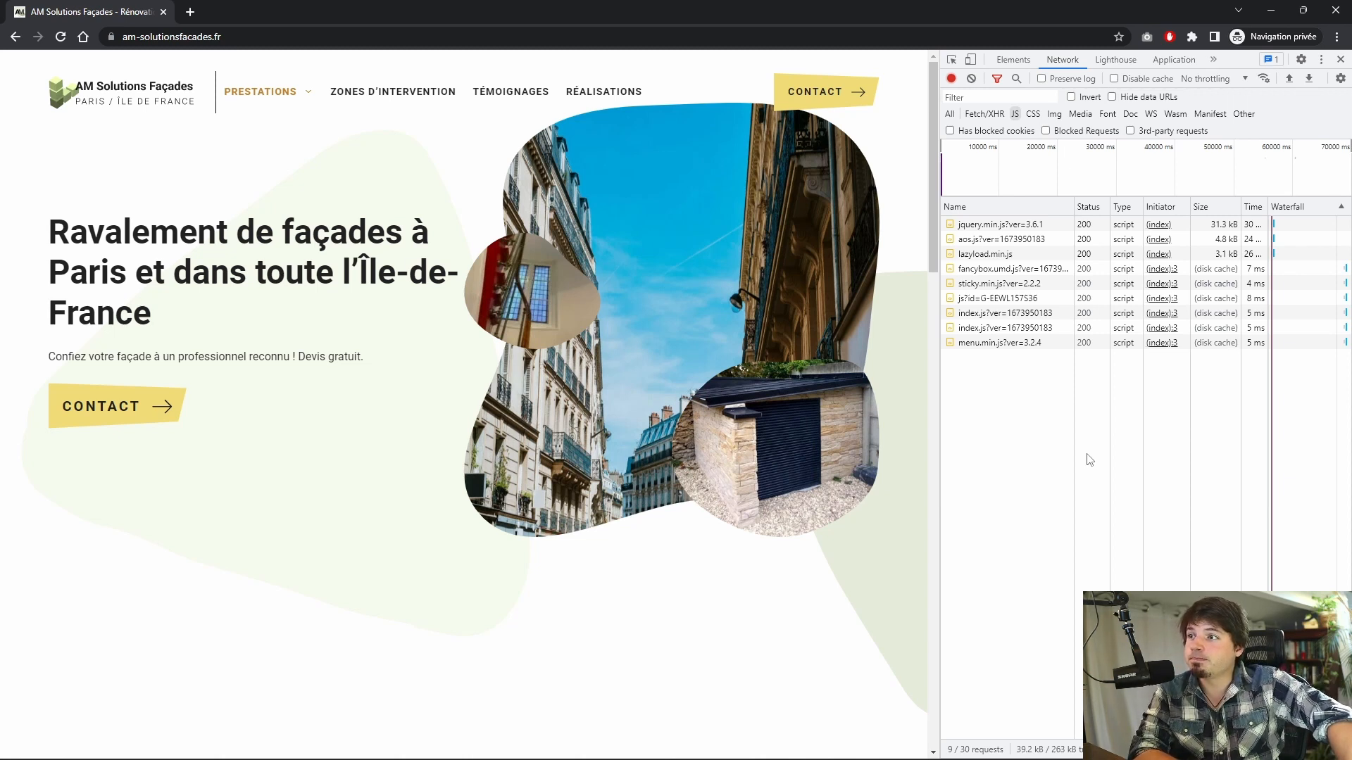
Step: Return to WP Rocket and review the CSS and JavaScript optimization options, including unused CSS removal and delayed JavaScript execution
key(alt+Tab)
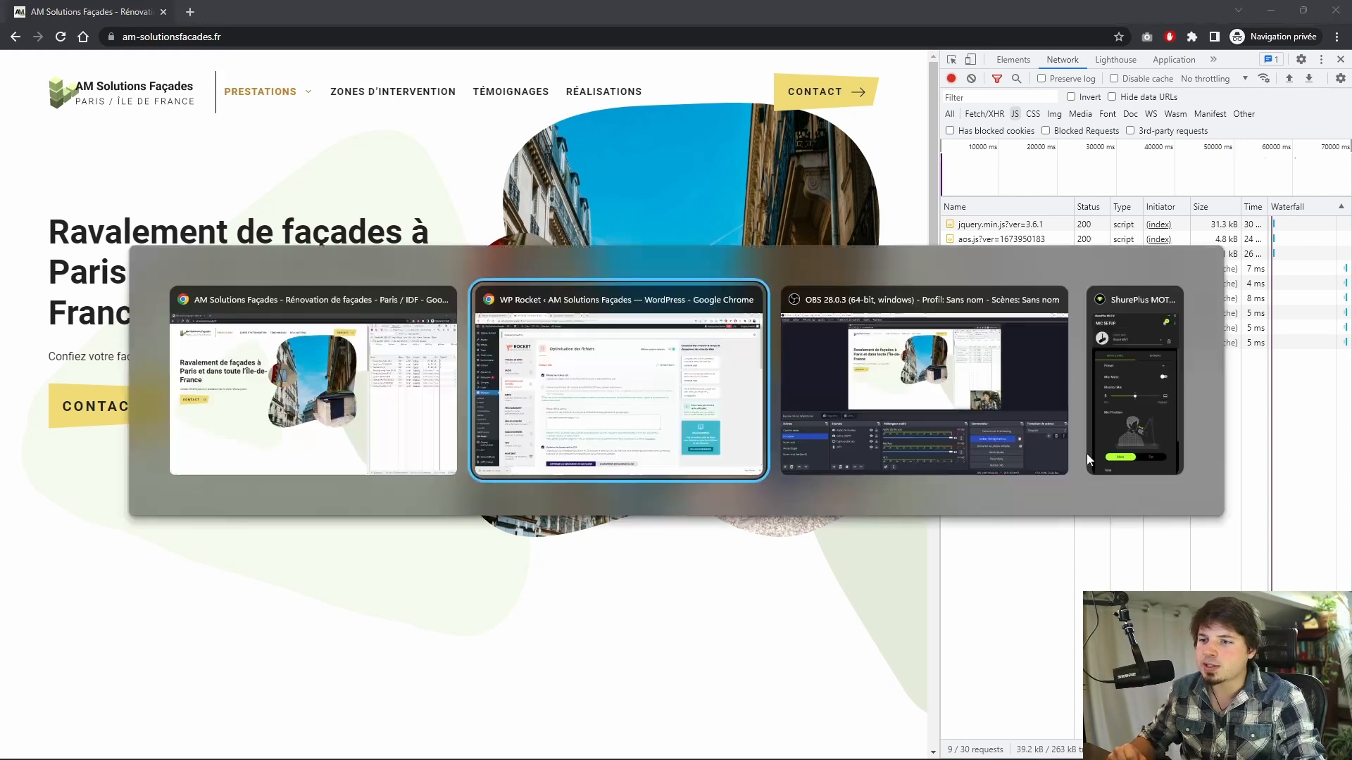
scroll(719, 533, down, 10)
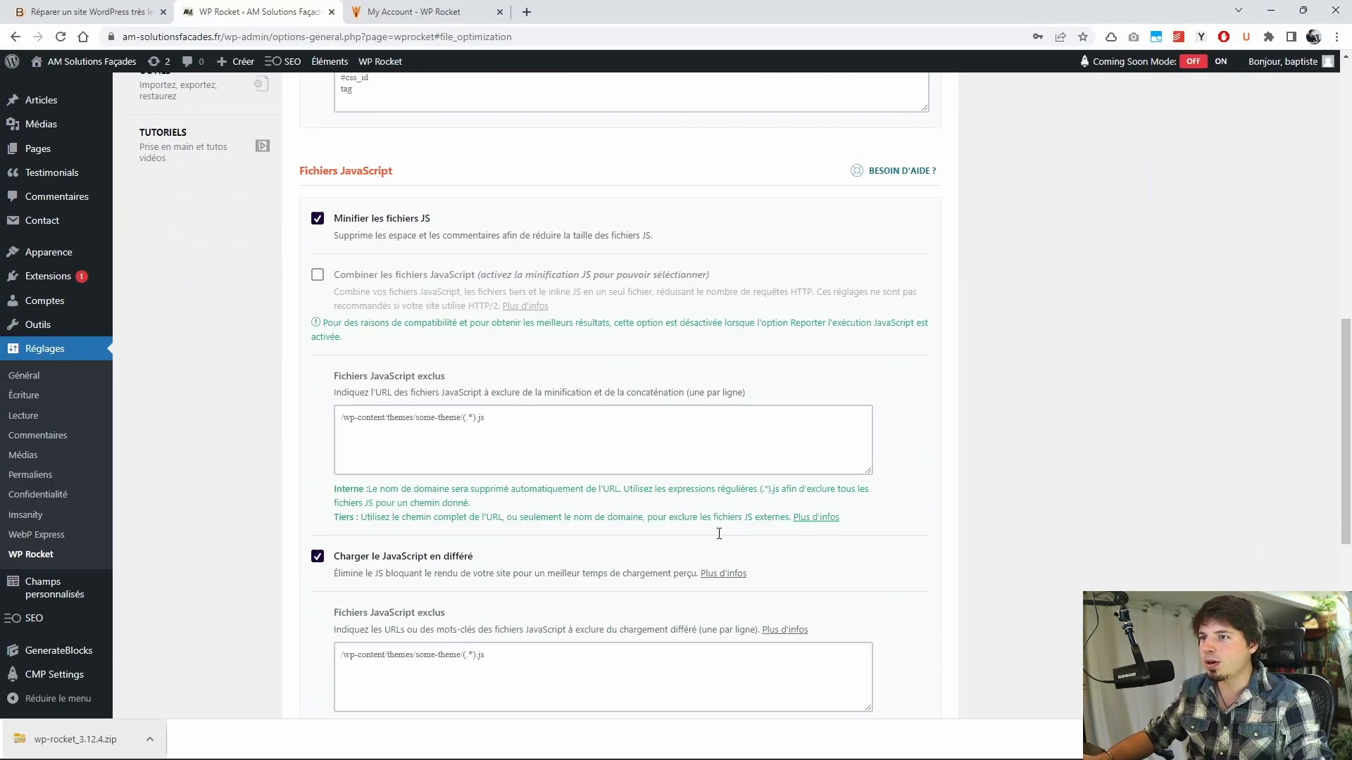
scroll(718, 533, down, 6)
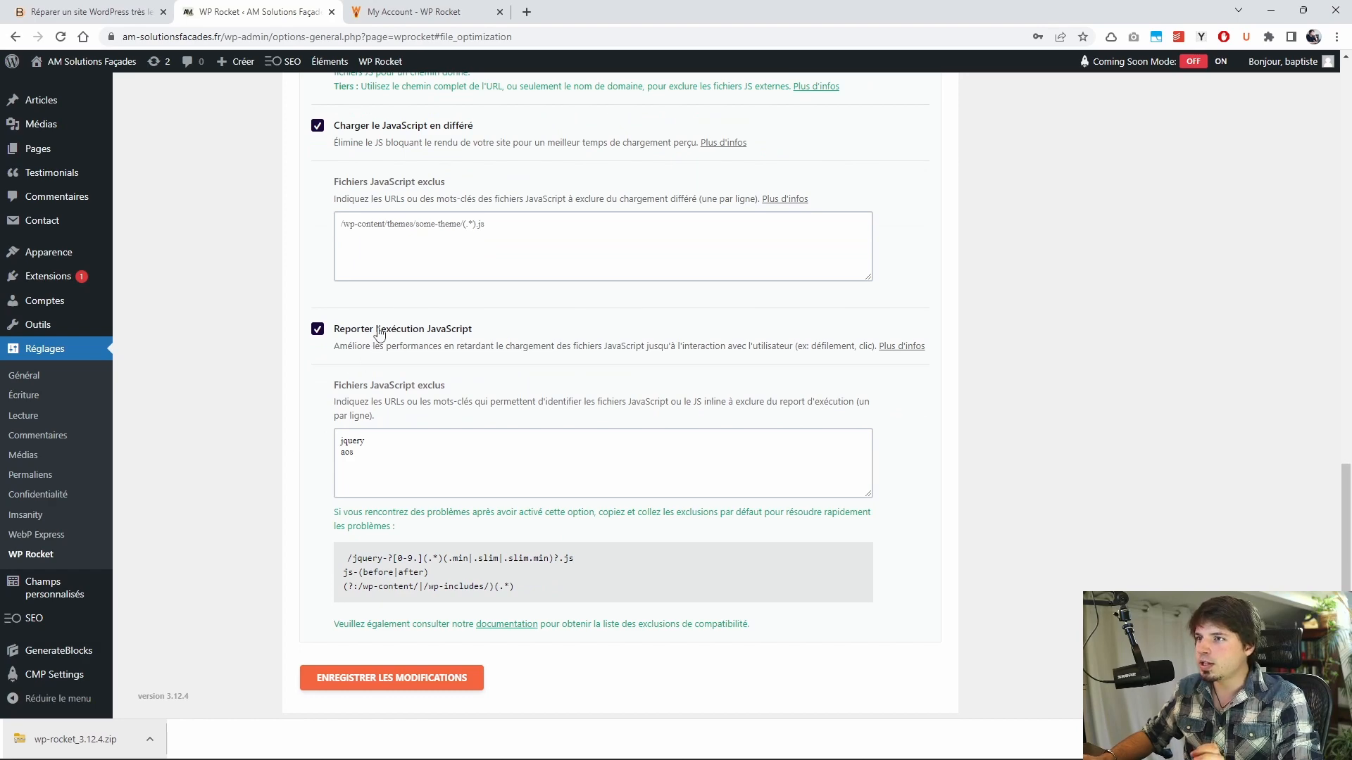
drag(295, 310, 251, 320)
scroll(251, 320, up, 14)
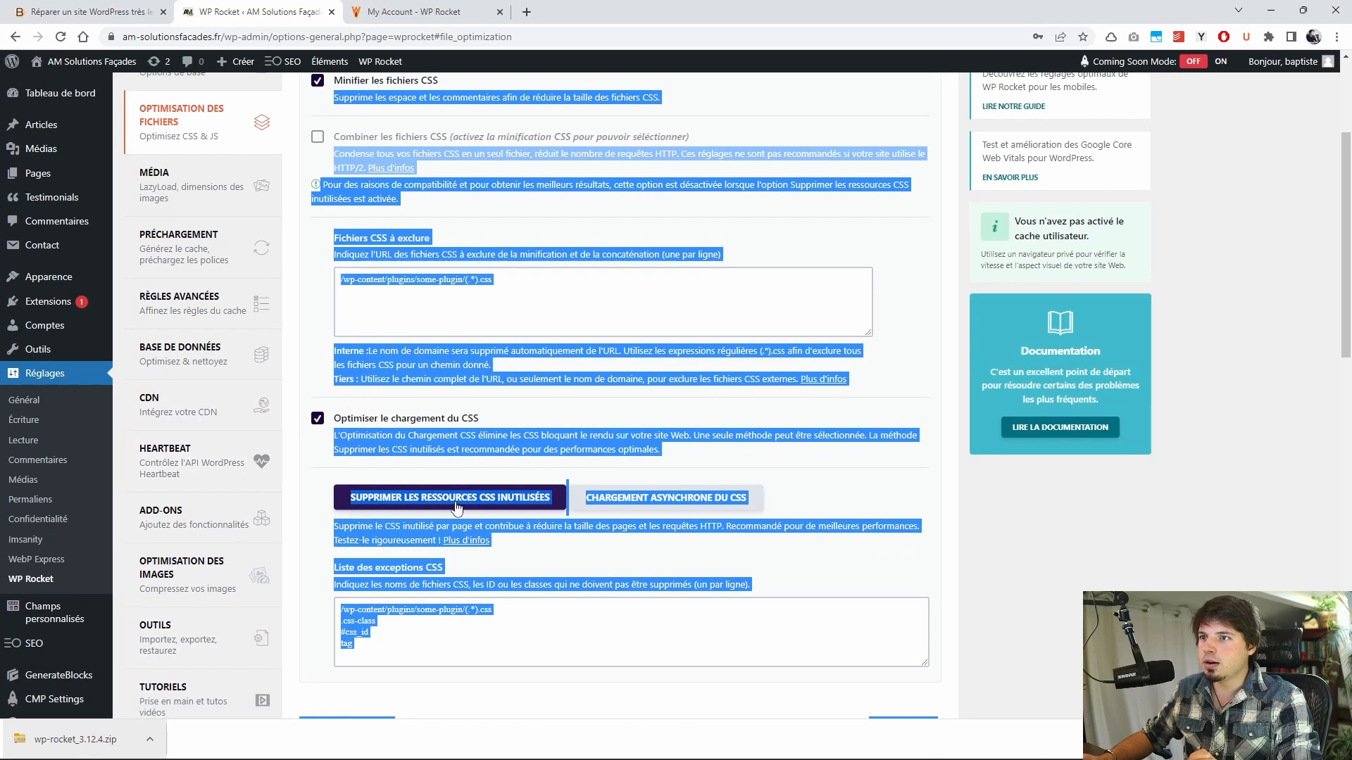
click(454, 503)
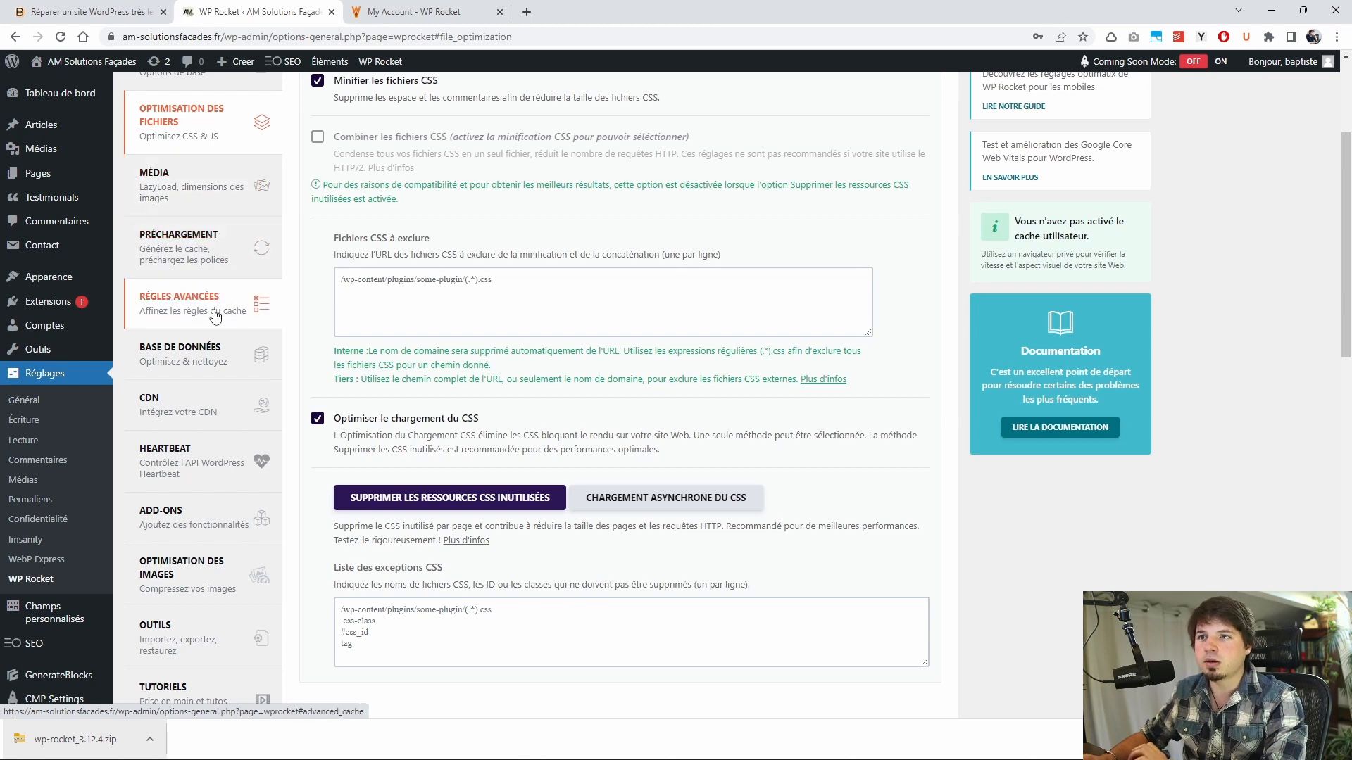
scroll(490, 422, down, 5)
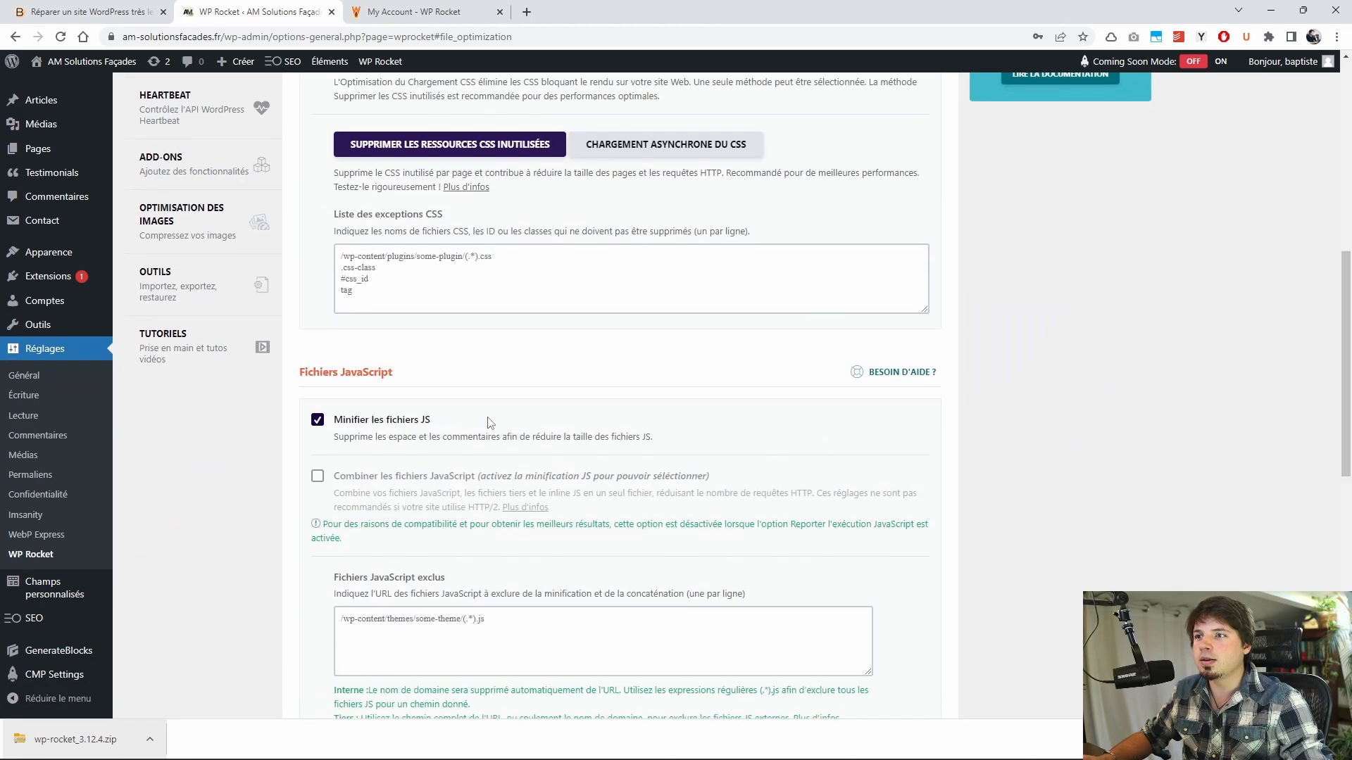
scroll(491, 423, down, 6)
click(331, 626)
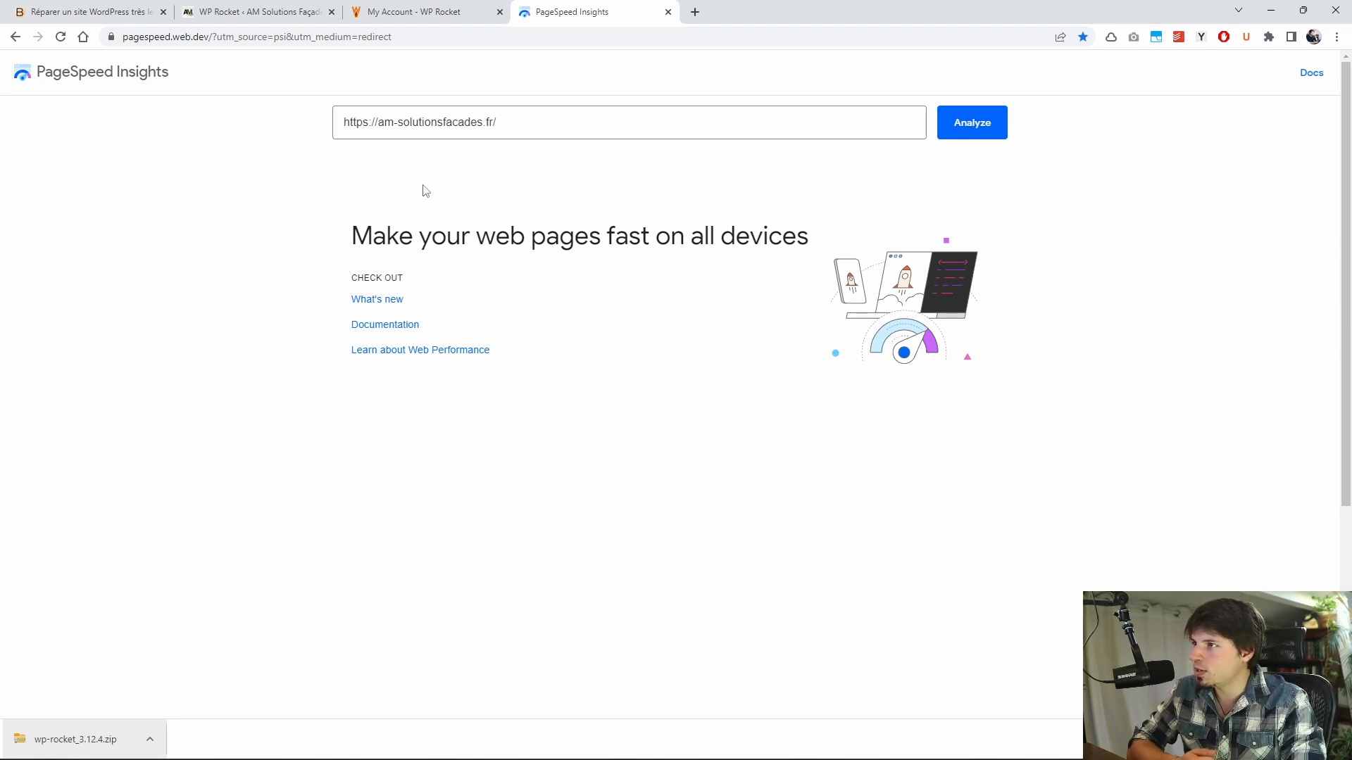
click(964, 139)
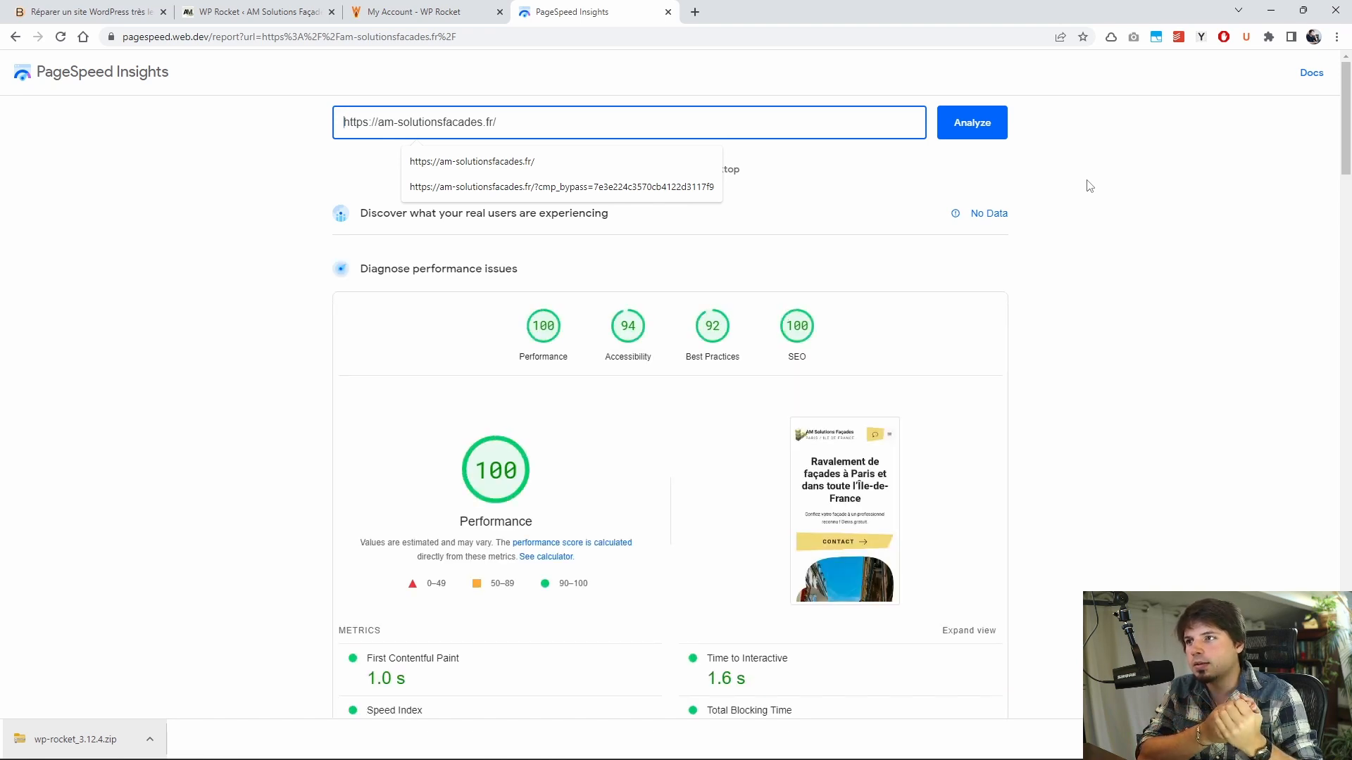
scroll(983, 287, down, 4)
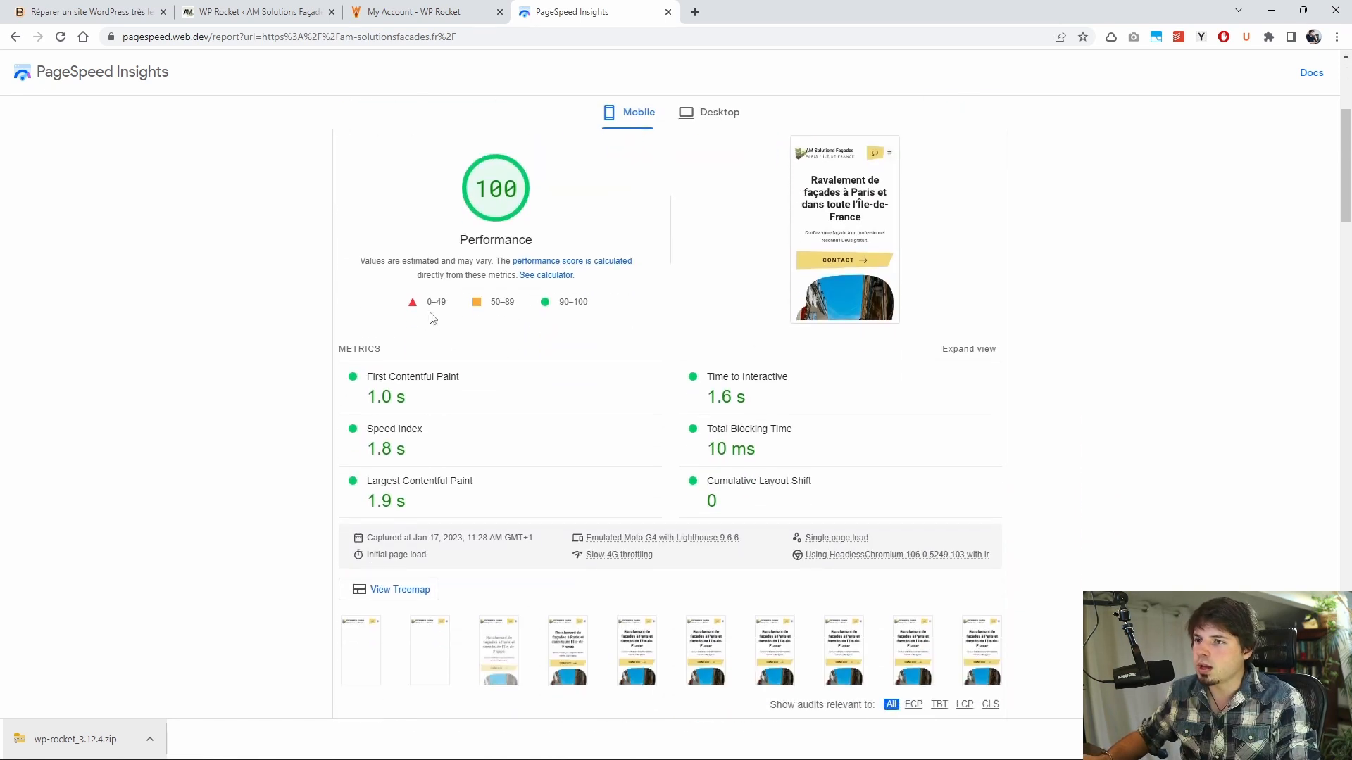
scroll(416, 299, down, 4)
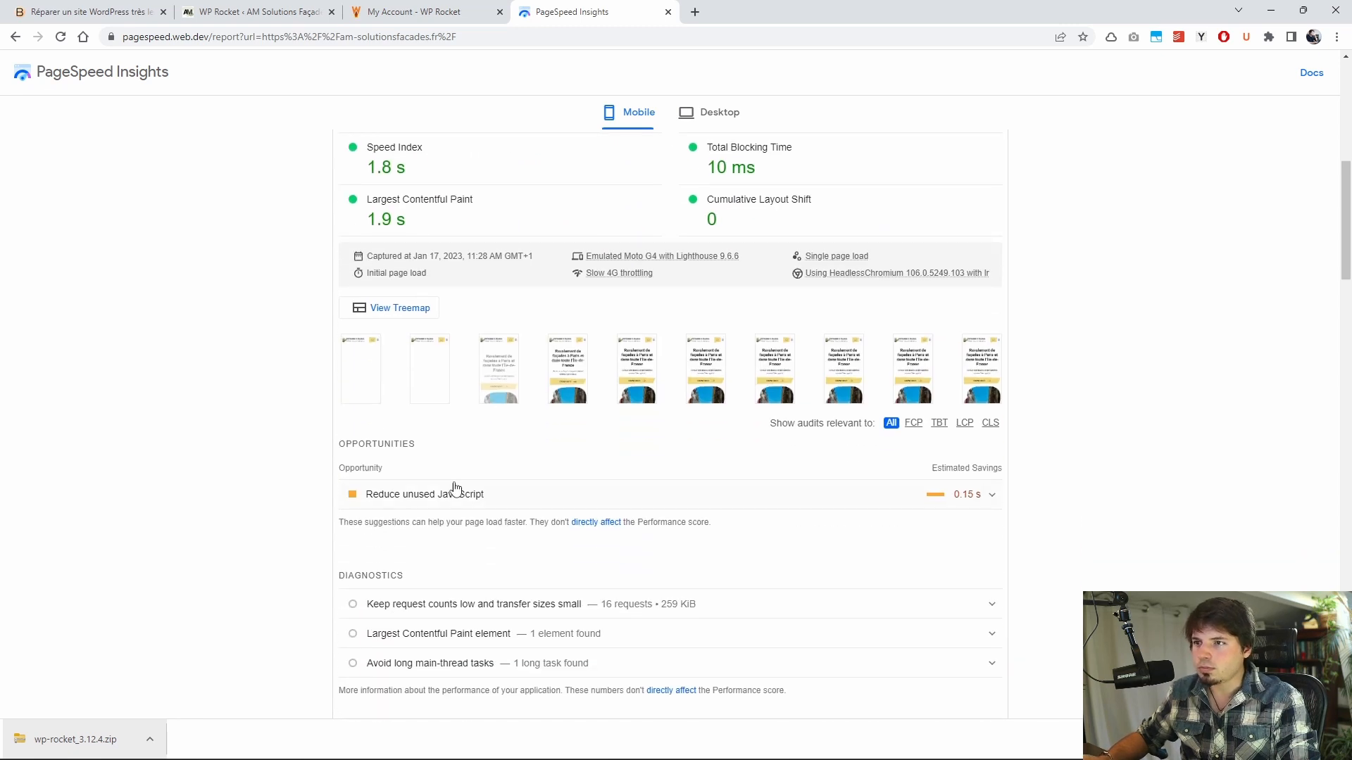
Step: Expand the Reduce unused JavaScript opportunity and examine the transfer size and potential savings of the jquery file
click(689, 507)
scroll(634, 514, down, 2)
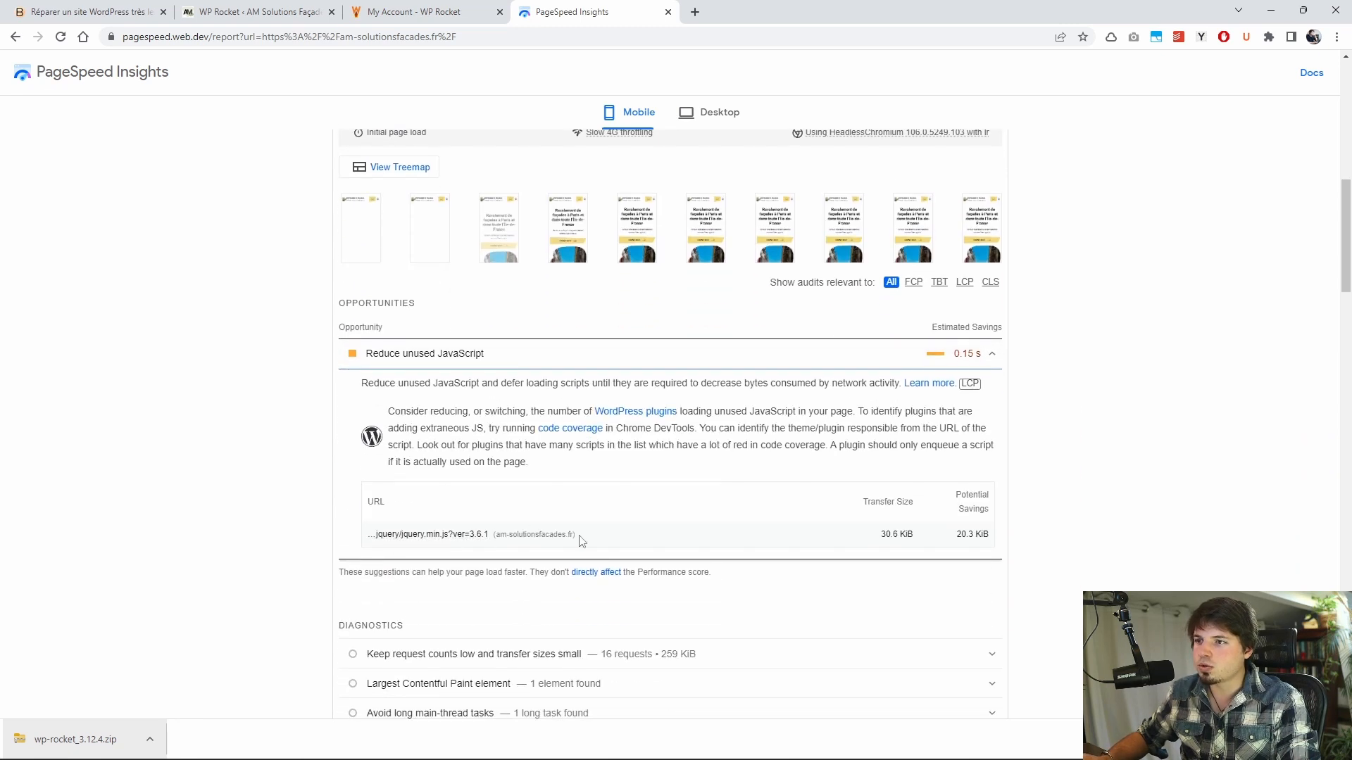
key(ctrl)
key(ctrl)
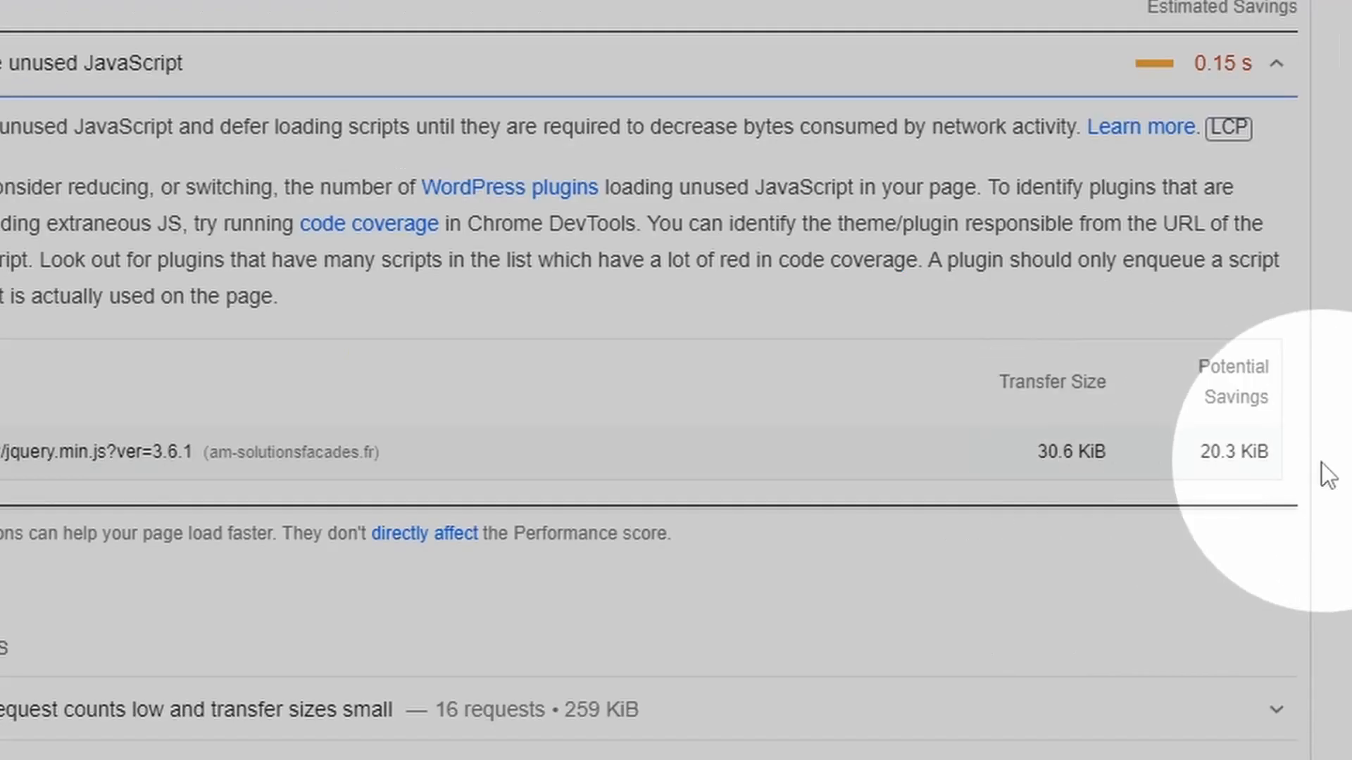
drag(1008, 541, 849, 540)
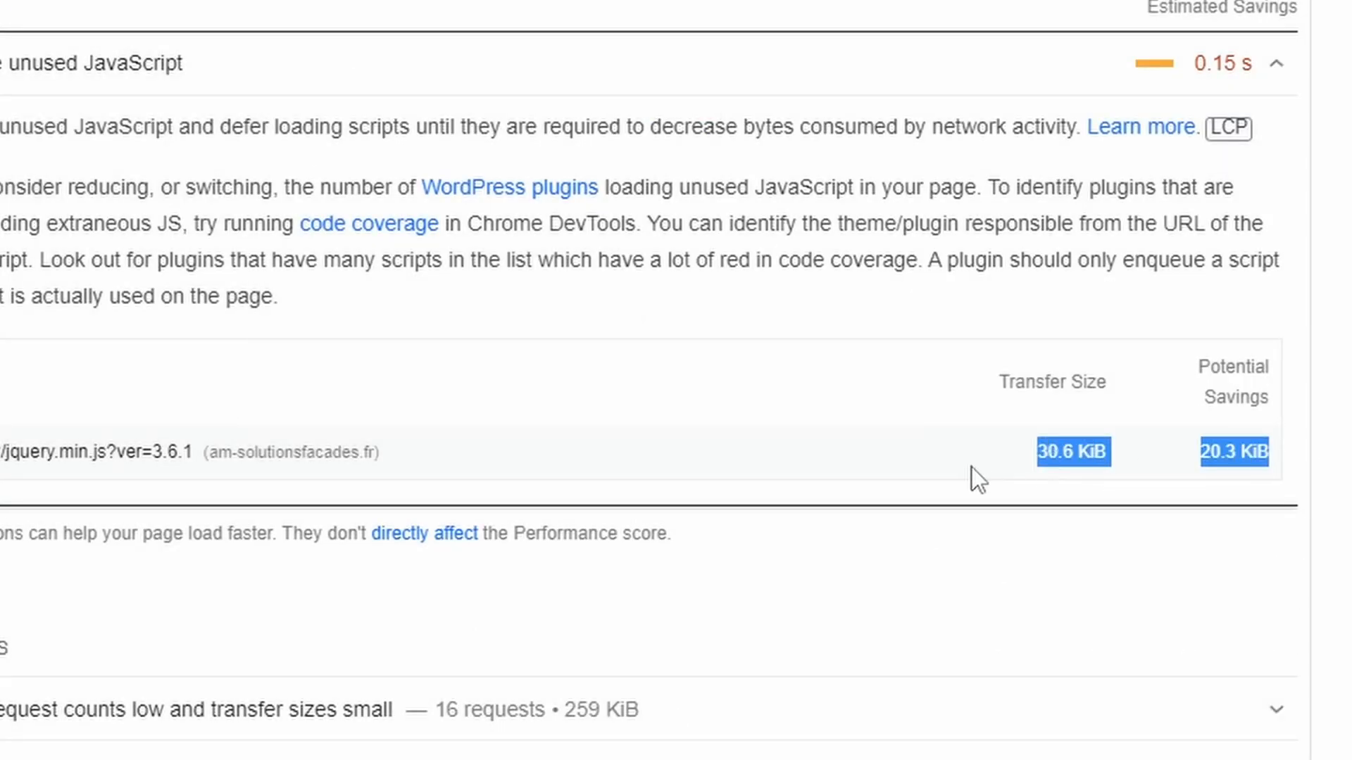
click(849, 540)
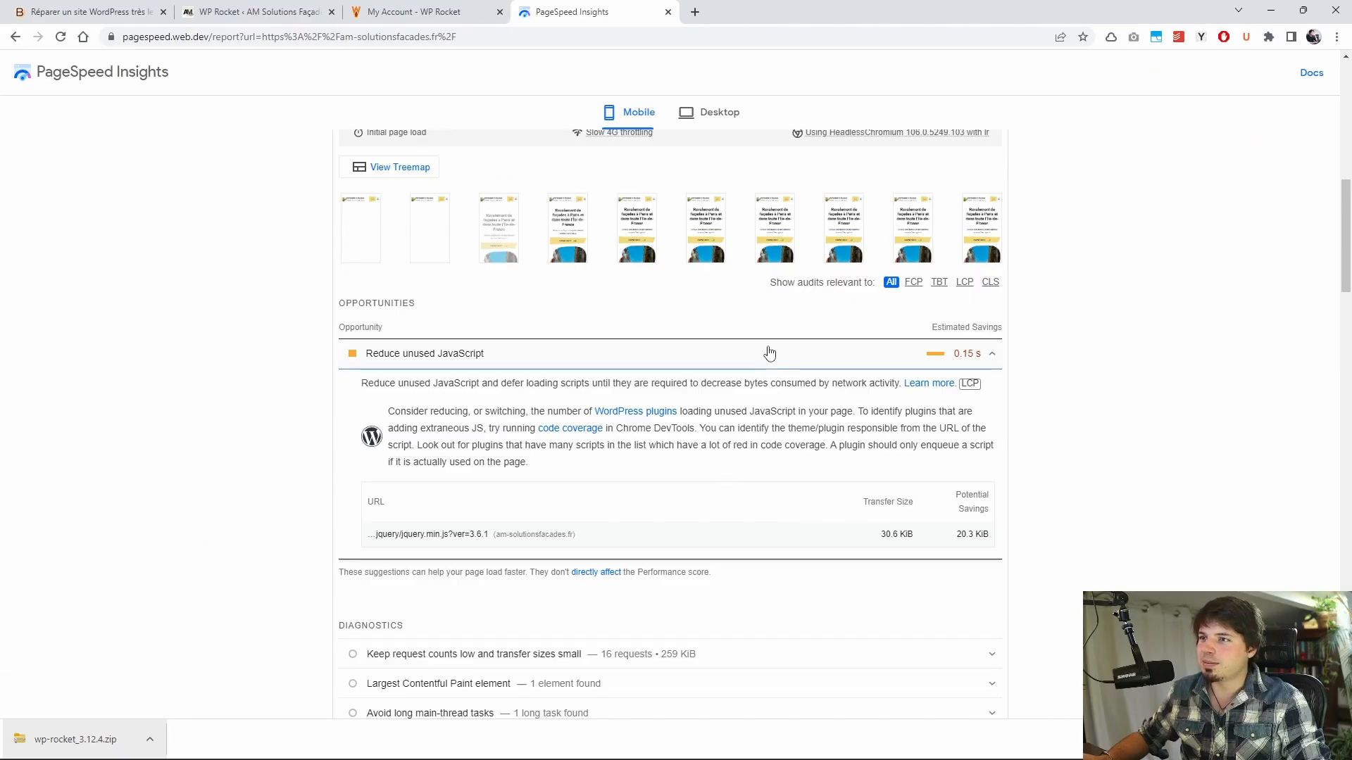